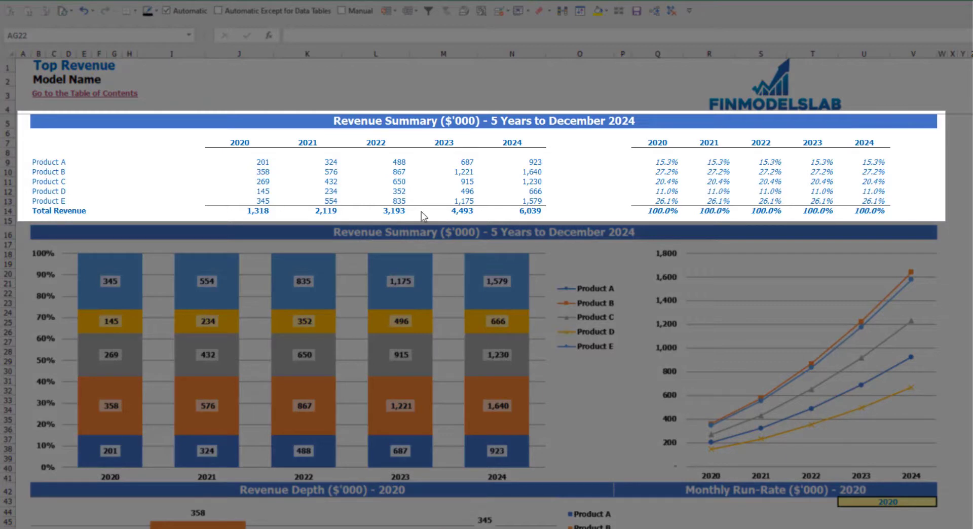
Step: Examine the five-year revenue summary for Products A to E and each product's percentage share
{"action": "left_click_drag", "start_coordinate": [262, 162], "coordinate": [502, 211]}
{"action": "left_click", "coordinate": [678, 161]}
{"action": "left_click_drag", "start_coordinate": [696, 163], "coordinate": [854, 210]}
{"action": "left_click", "coordinate": [969, 190]}
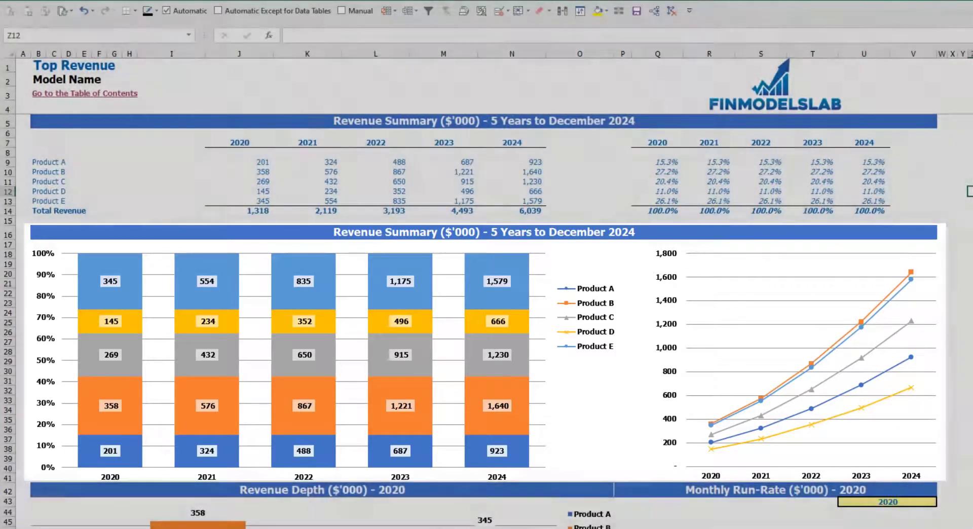
Step: Set the year of the Revenue Depth and Monthly Run-Rate charts to 2021
{"action": "scroll", "coordinate": [394, 298], "scroll_direction": "down", "scroll_amount": 10}
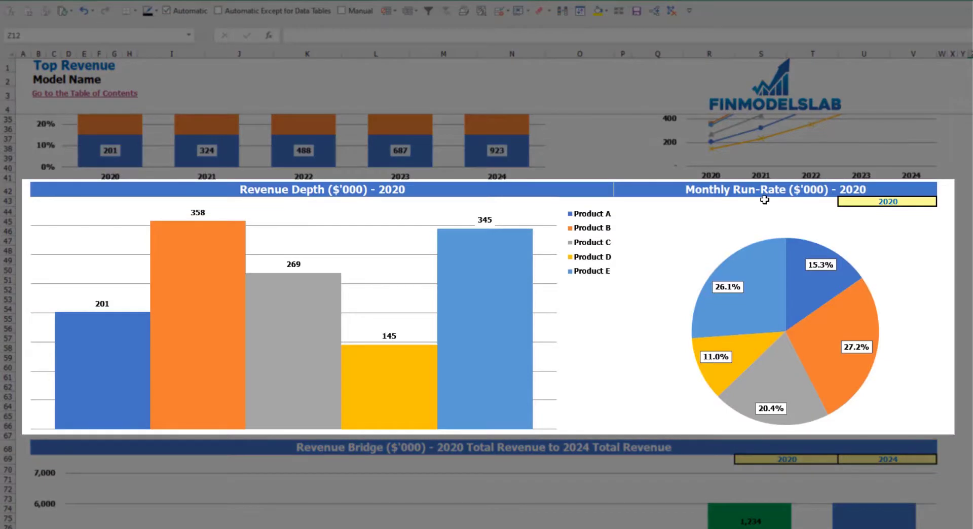
{"action": "left_click", "coordinate": [926, 201]}
{"action": "left_click", "coordinate": [941, 201]}
{"action": "left_click", "coordinate": [907, 219]}
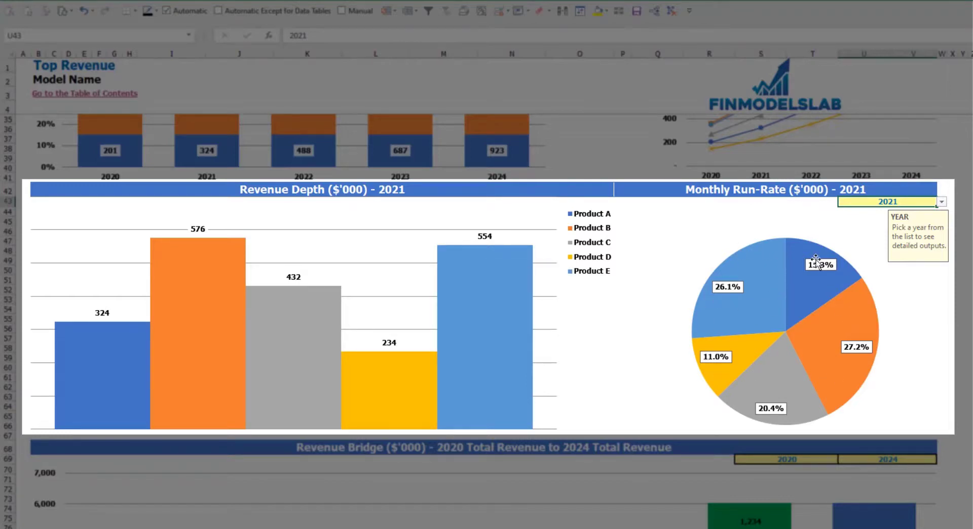
Step: Examine the Revenue Bridge chart and the year choices offered for its first and last year
{"action": "scroll", "coordinate": [789, 374], "scroll_direction": "down", "scroll_amount": 3}
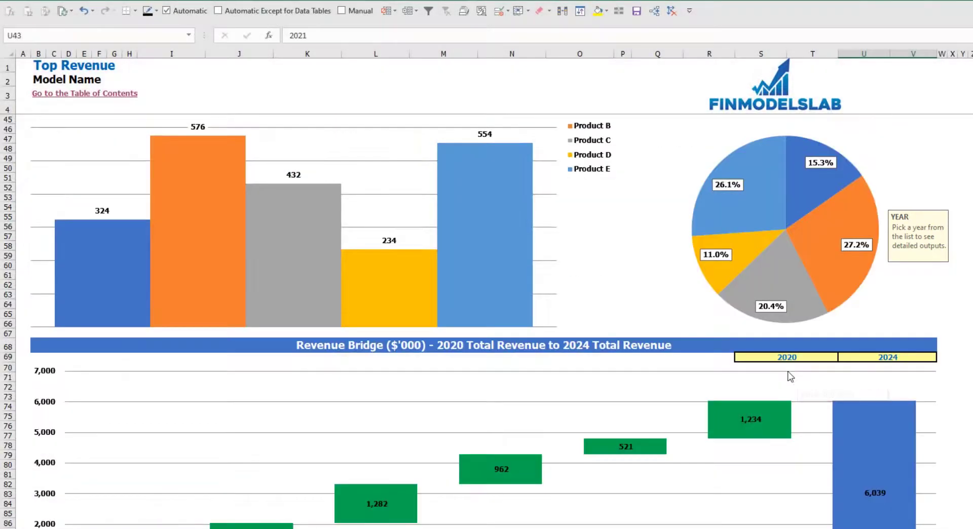
{"action": "scroll", "coordinate": [789, 374], "scroll_direction": "down", "scroll_amount": 3}
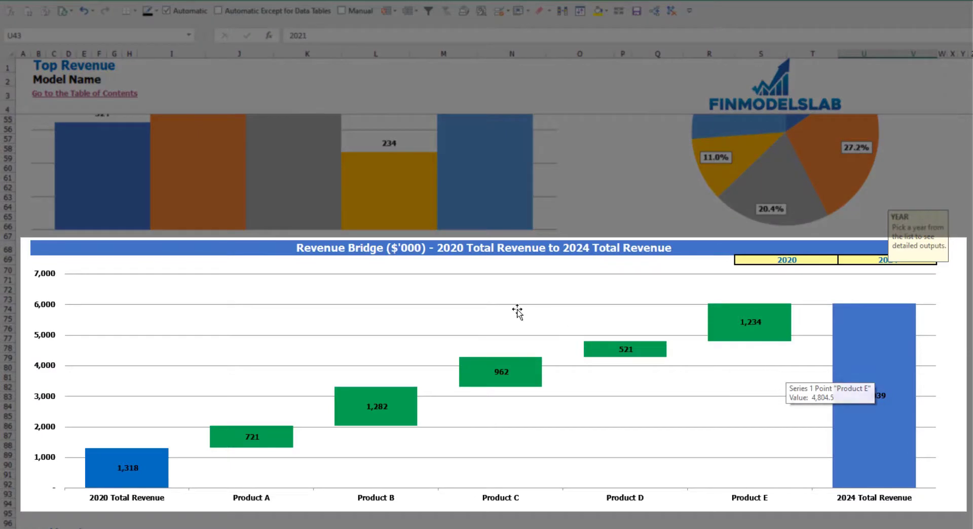
{"action": "left_click", "coordinate": [971, 300]}
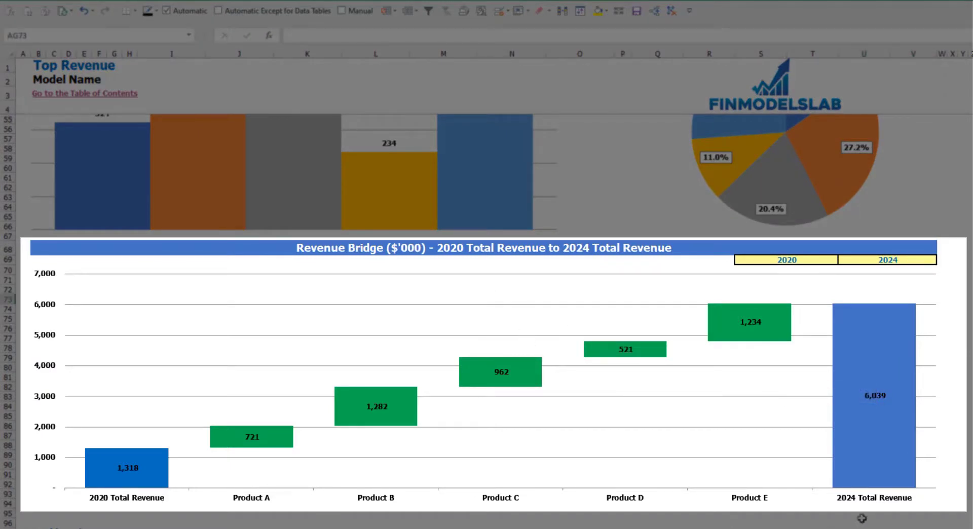
{"action": "left_click", "coordinate": [832, 260]}
{"action": "left_click", "coordinate": [842, 260]}
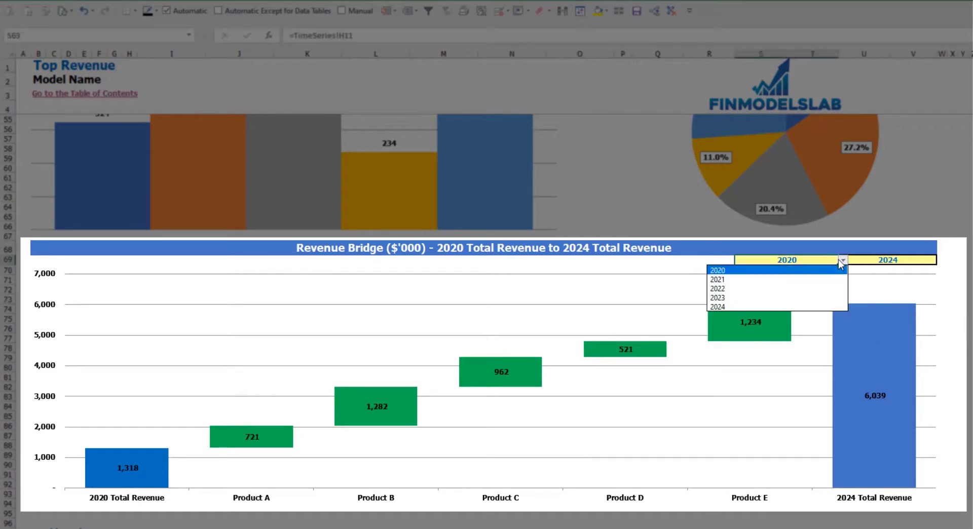
{"action": "left_click", "coordinate": [917, 262]}
{"action": "left_click", "coordinate": [941, 260]}
{"action": "left_click", "coordinate": [862, 307]}
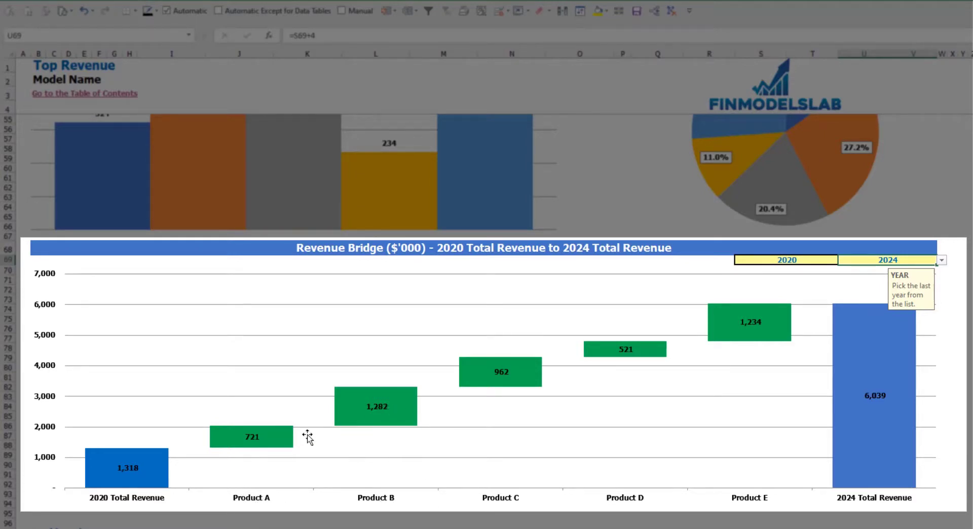
{"action": "mouse_move", "coordinate": [277, 453]}
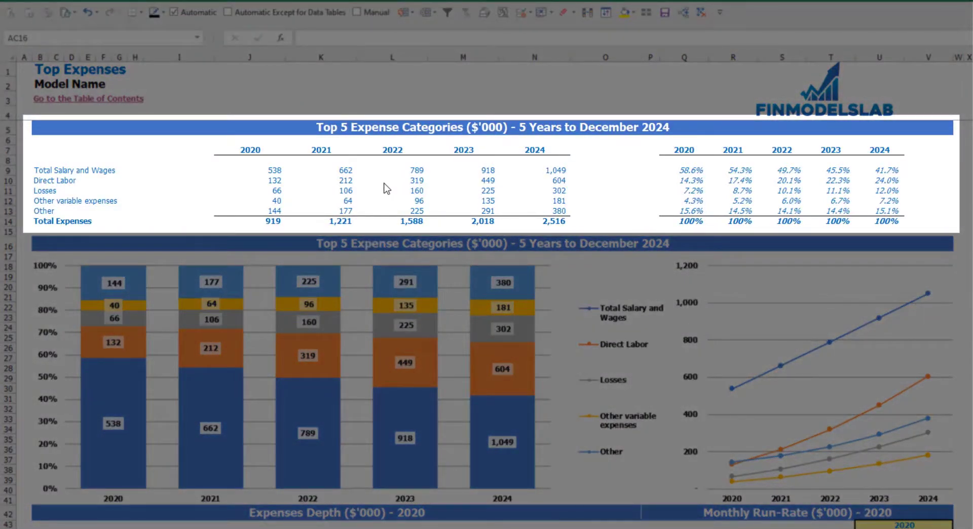
Step: Examine the Top 5 Expense Categories table: category names, yearly amounts, total expenses and percentage shares
{"action": "left_click_drag", "start_coordinate": [40, 172], "coordinate": [39, 203]}
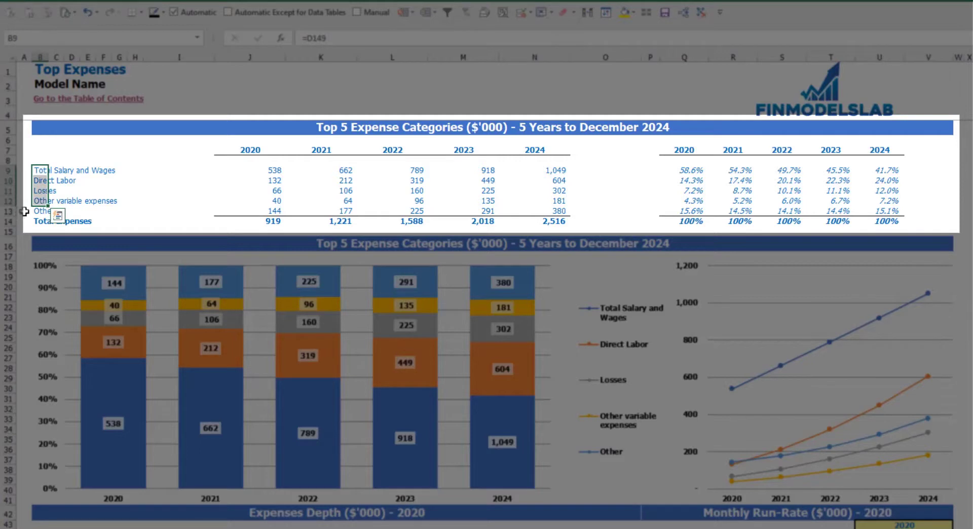
{"action": "left_click", "coordinate": [36, 211]}
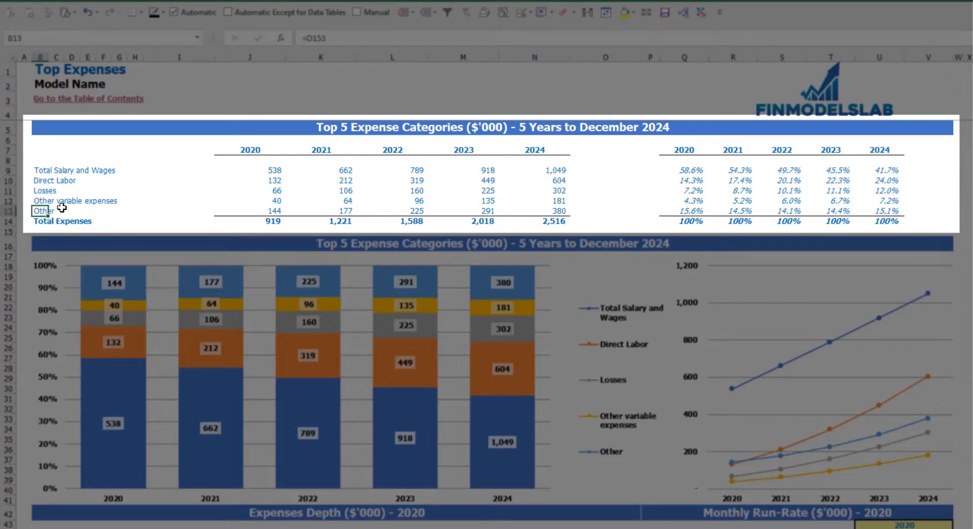
{"action": "left_click_drag", "start_coordinate": [250, 152], "coordinate": [520, 219]}
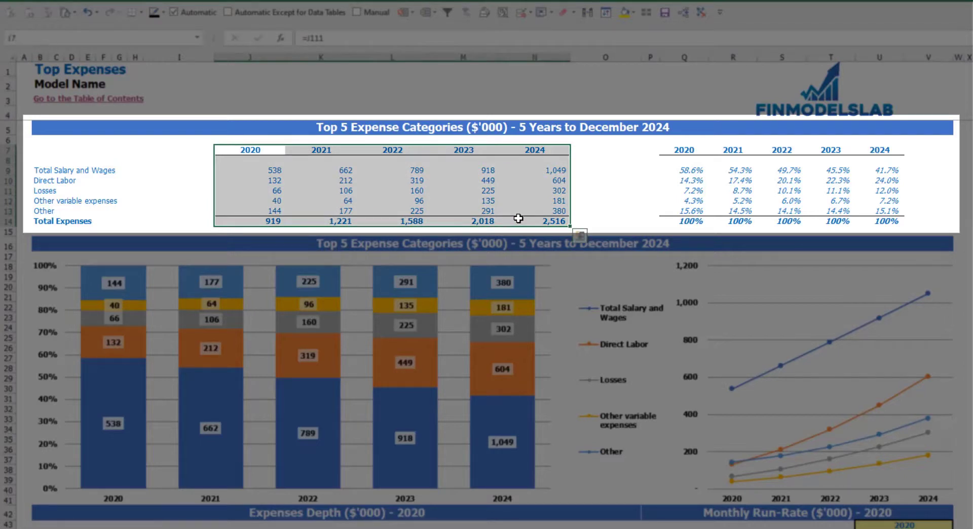
{"action": "left_click_drag", "start_coordinate": [269, 220], "coordinate": [532, 222]}
{"action": "left_click_drag", "start_coordinate": [684, 153], "coordinate": [896, 213]}
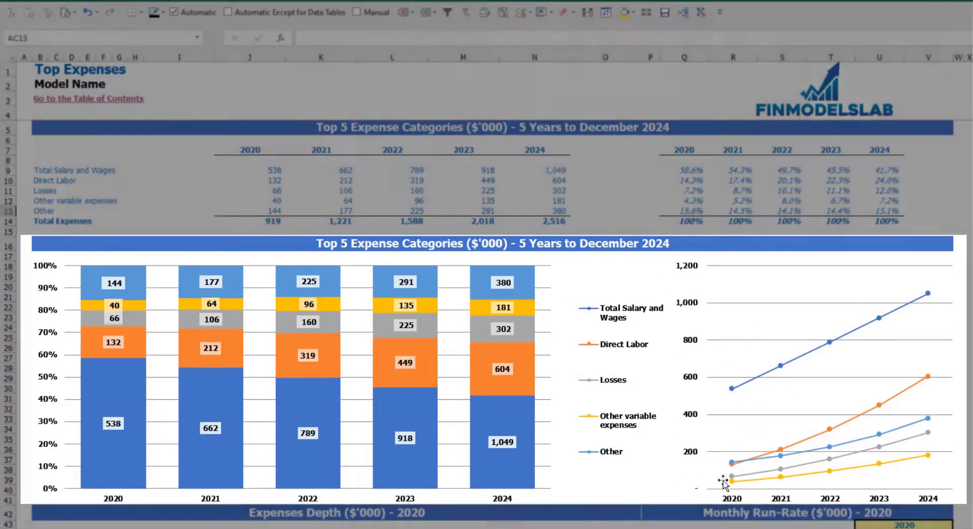
Step: Set the year of the Expenses Depth and Monthly Run-Rate charts to 2021
{"action": "scroll", "coordinate": [710, 266], "scroll_direction": "down", "scroll_amount": 3}
{"action": "scroll", "coordinate": [373, 295], "scroll_direction": "down", "scroll_amount": 6}
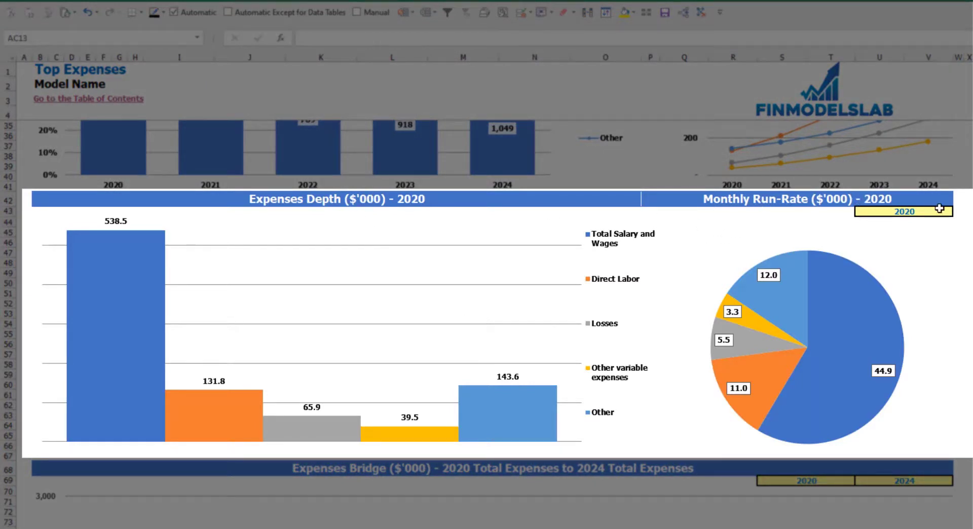
{"action": "left_click", "coordinate": [949, 210]}
{"action": "left_click", "coordinate": [958, 212]}
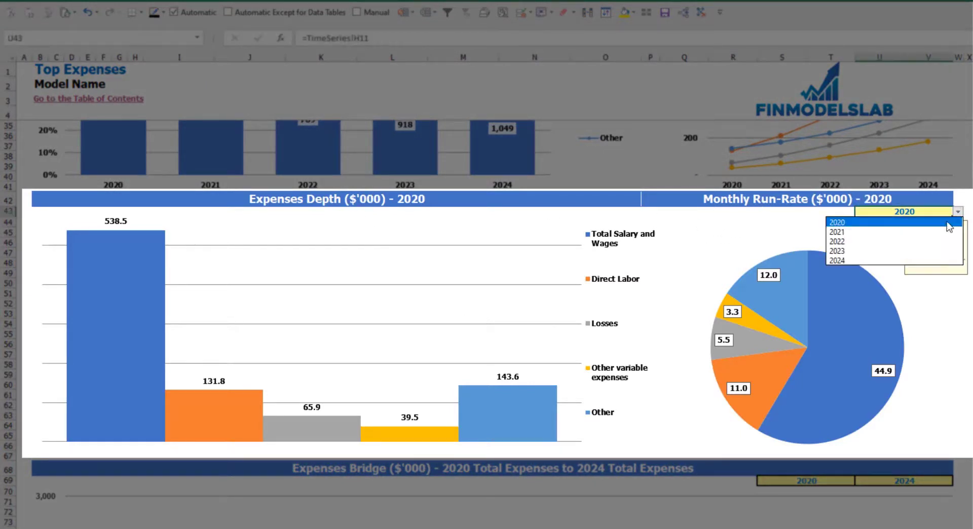
{"action": "left_click", "coordinate": [870, 232]}
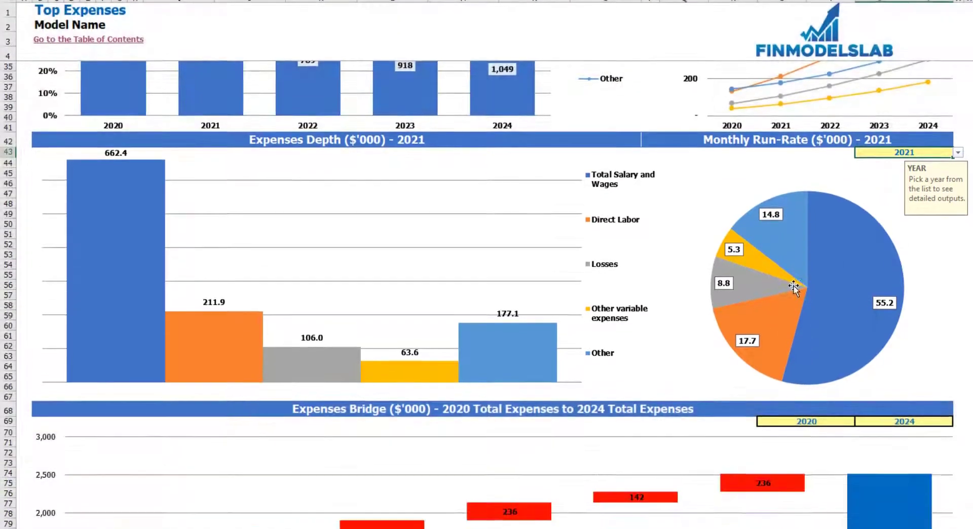
Step: Examine the Expenses Bridge chart and the year choices offered for its first and last year
{"action": "scroll", "coordinate": [791, 284], "scroll_direction": "down", "scroll_amount": 7}
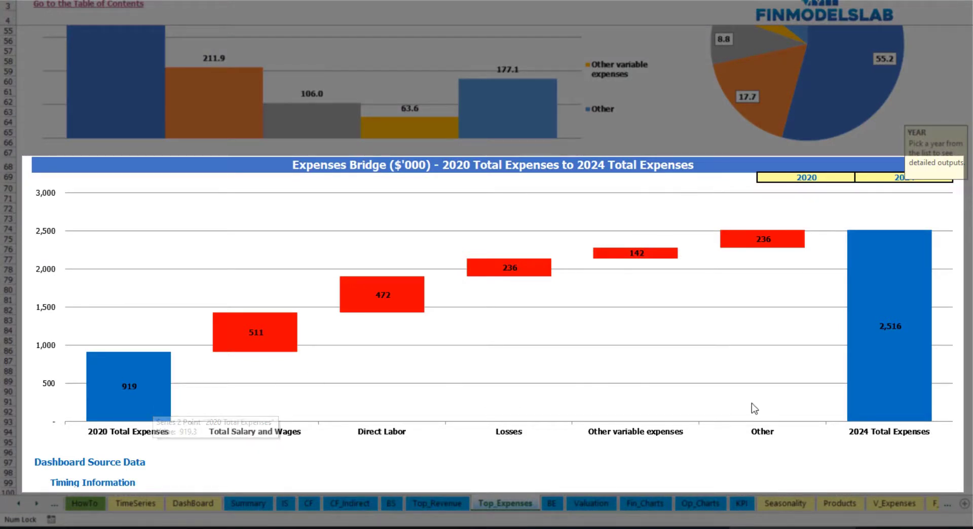
{"action": "left_click", "coordinate": [844, 177]}
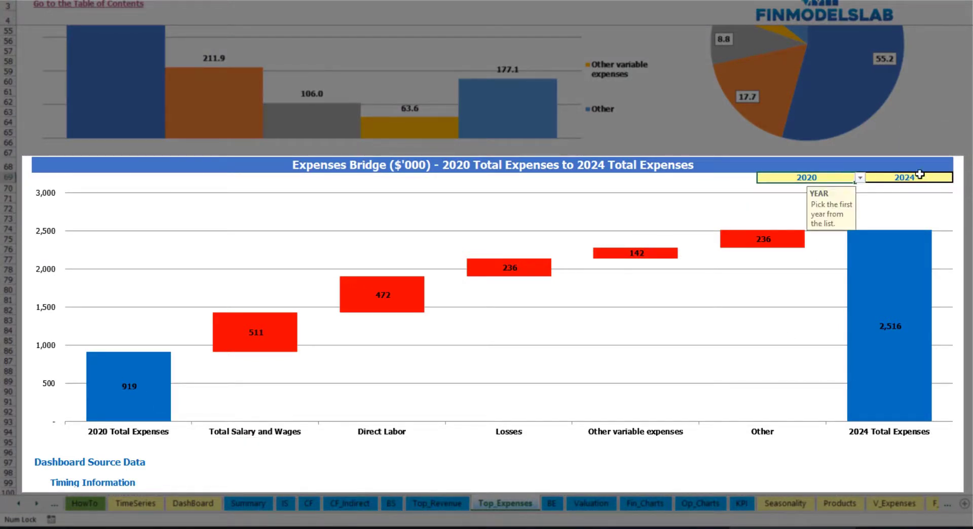
{"action": "left_click", "coordinate": [929, 177]}
{"action": "left_click", "coordinate": [841, 174]}
{"action": "left_click", "coordinate": [860, 178]}
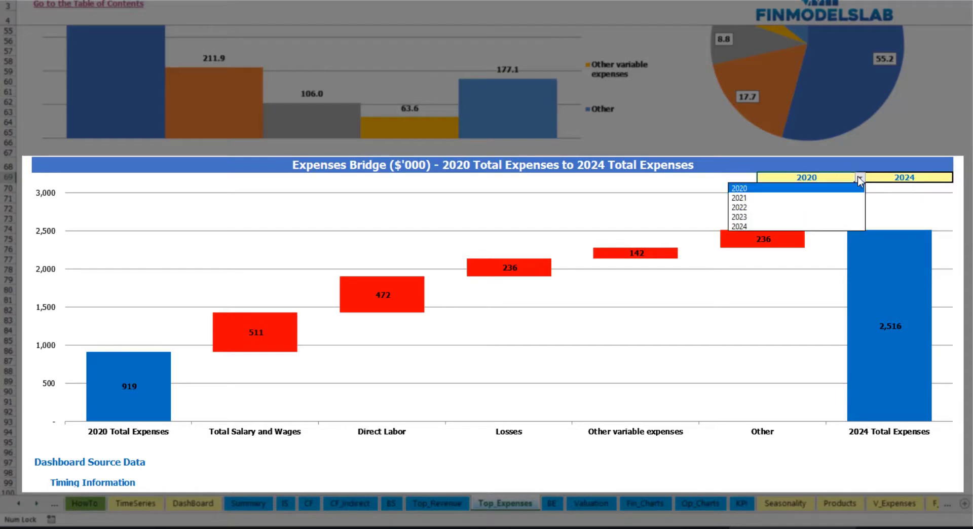
{"action": "left_click", "coordinate": [948, 174]}
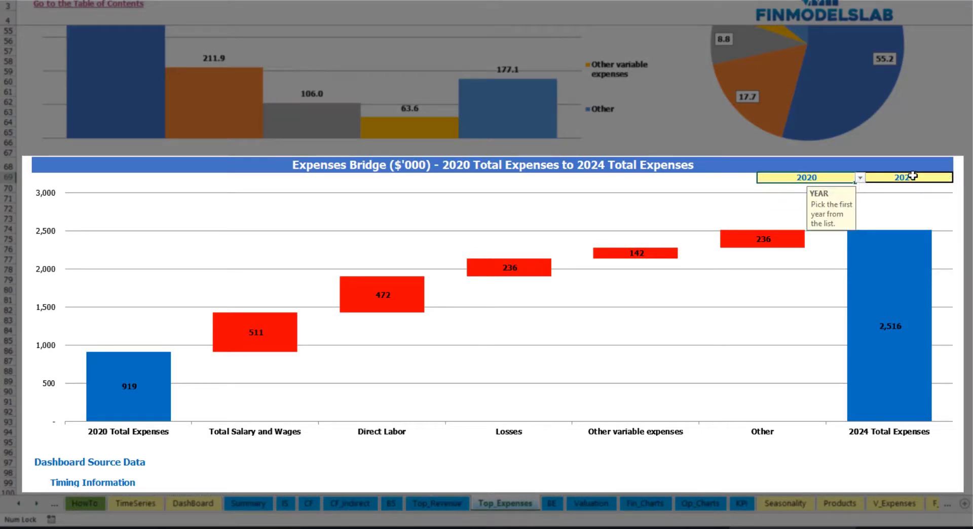
{"action": "left_click", "coordinate": [939, 176]}
{"action": "left_click", "coordinate": [960, 178]}
{"action": "key", "text": "Escape"}
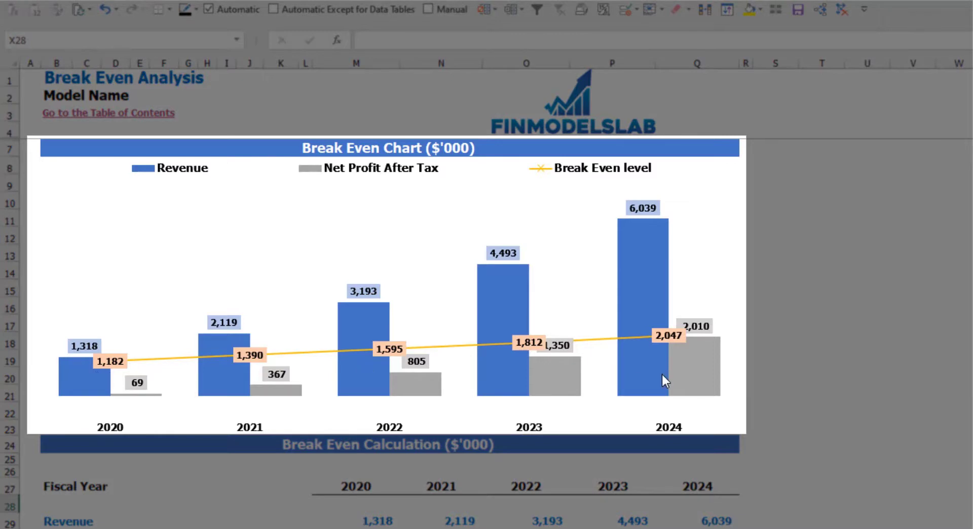
Step: Examine the yearly revenue bars in the Break Even Chart against net profit and the break-even level
{"action": "mouse_move", "coordinate": [105, 379]}
{"action": "mouse_move", "coordinate": [227, 346]}
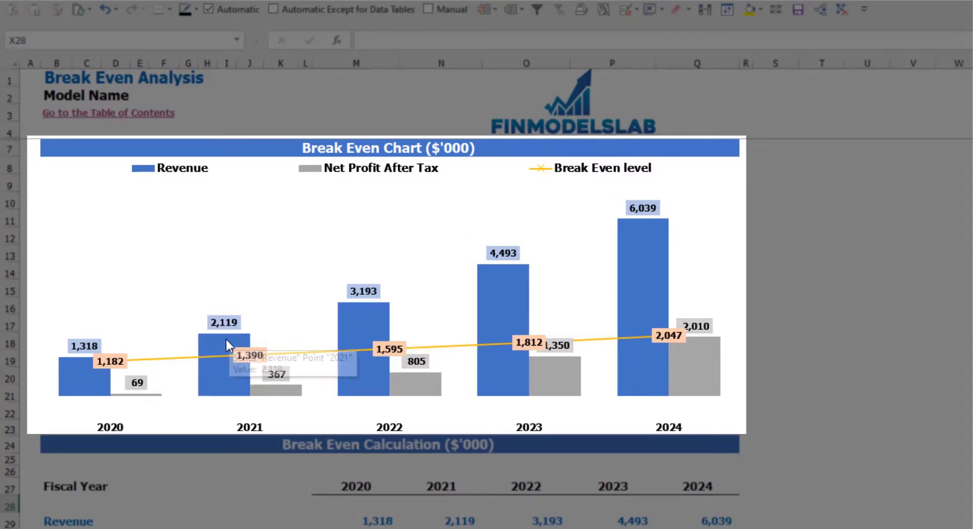
{"action": "mouse_move", "coordinate": [358, 325]}
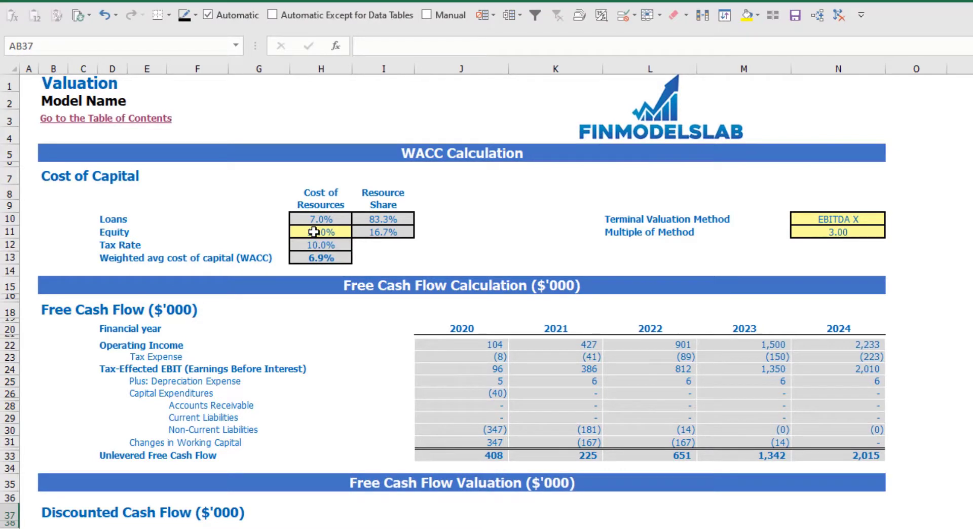
Step: Inspect the WACC inputs on the Valuation sheet: equity and loan costs, resource shares and the weighted average formula
{"action": "left_click", "coordinate": [314, 232]}
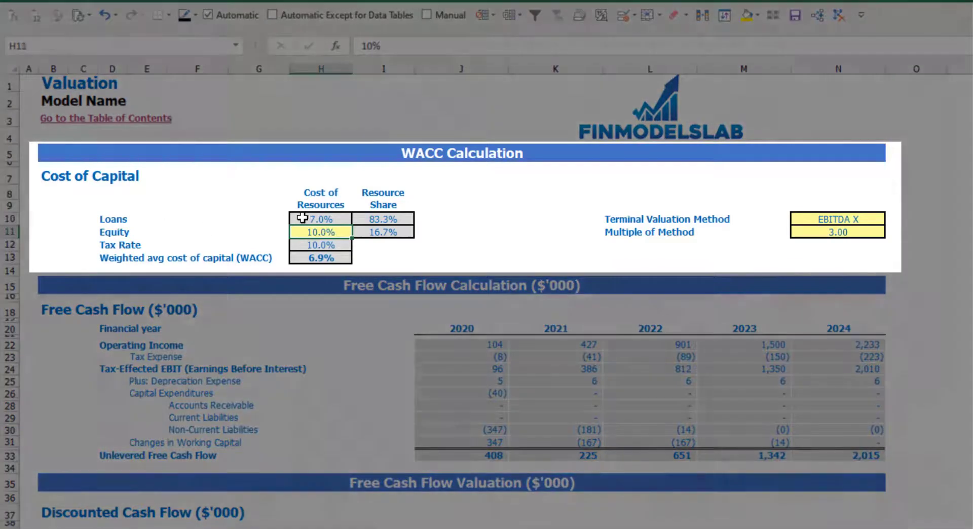
{"action": "left_click", "coordinate": [300, 218]}
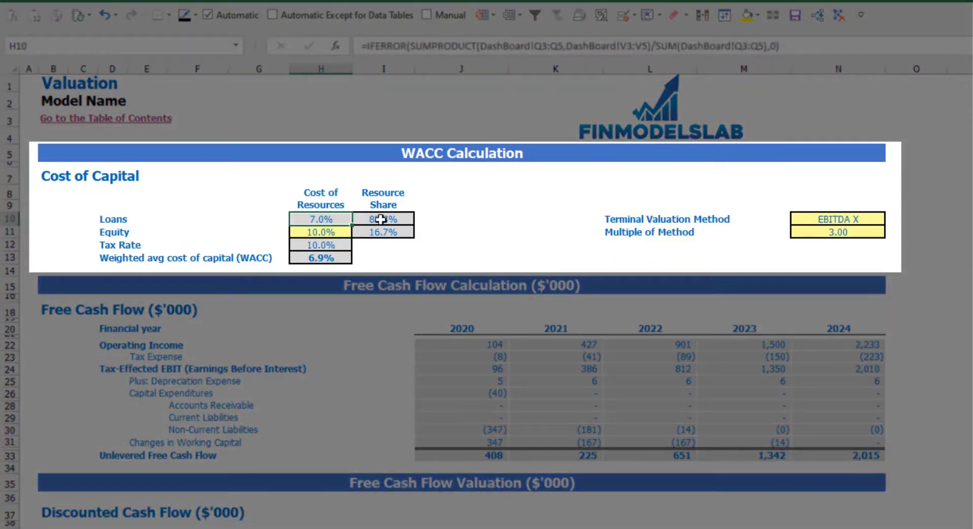
{"action": "left_click", "coordinate": [382, 222]}
{"action": "left_click_drag", "start_coordinate": [383, 225], "coordinate": [382, 233]}
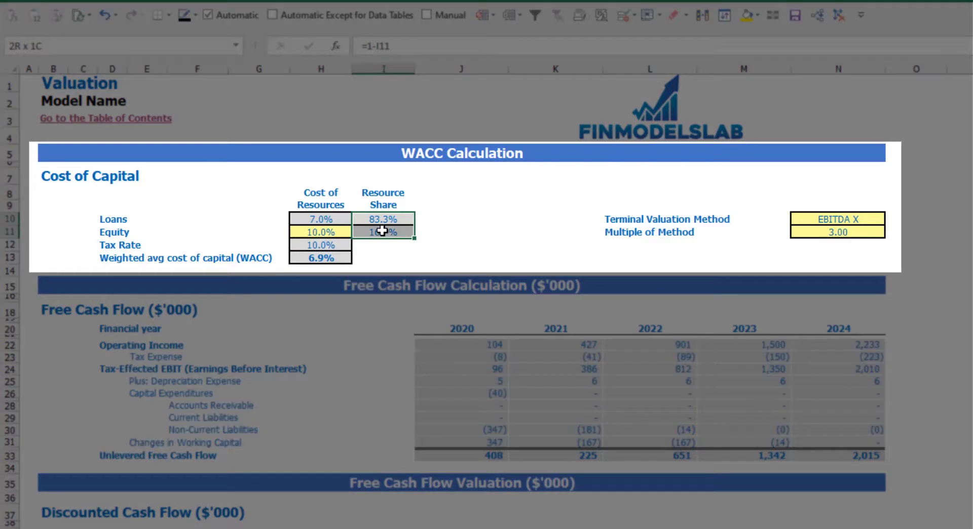
{"action": "left_click", "coordinate": [333, 260]}
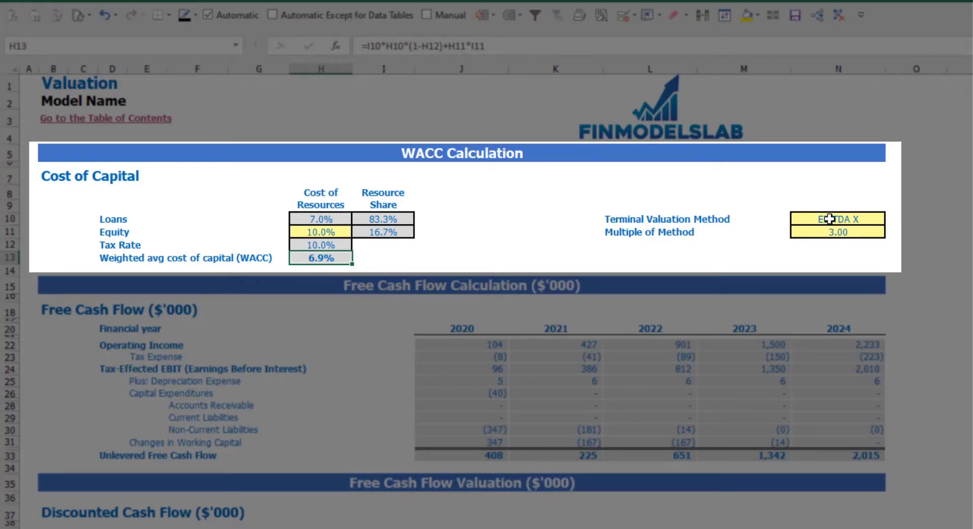
Step: Set the Terminal Valuation Method on the Valuation sheet to Revenue X
{"action": "left_click", "coordinate": [855, 219]}
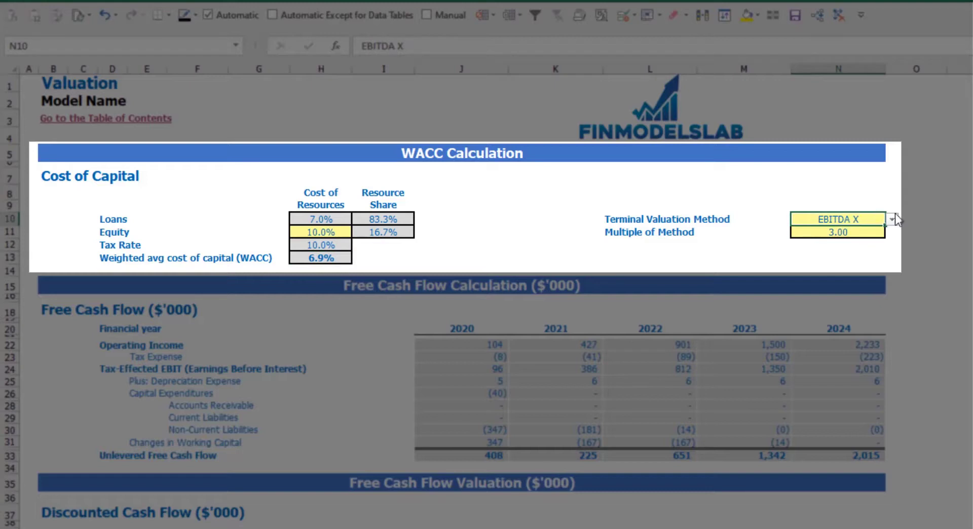
{"action": "left_click", "coordinate": [893, 220]}
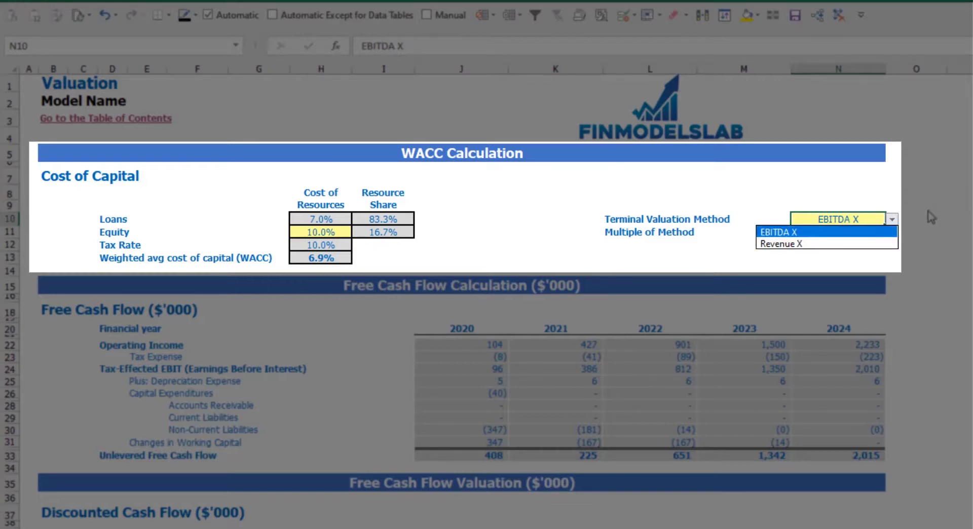
{"action": "left_click", "coordinate": [882, 244]}
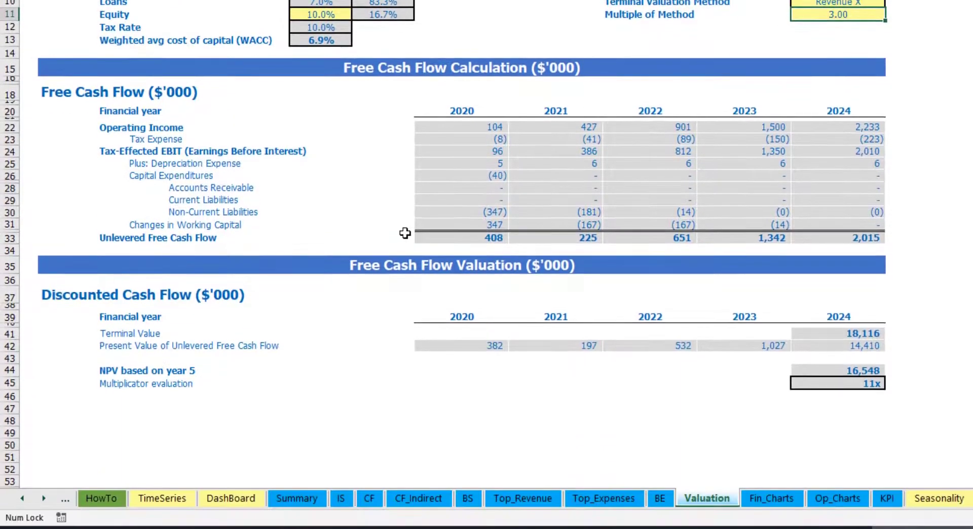
Step: Inspect the terminal value, the unlevered free cash flow for 2020 to 2024 and the multiplicator evaluation
{"action": "left_click", "coordinate": [813, 337]}
{"action": "left_click_drag", "start_coordinate": [444, 242], "coordinate": [834, 239]}
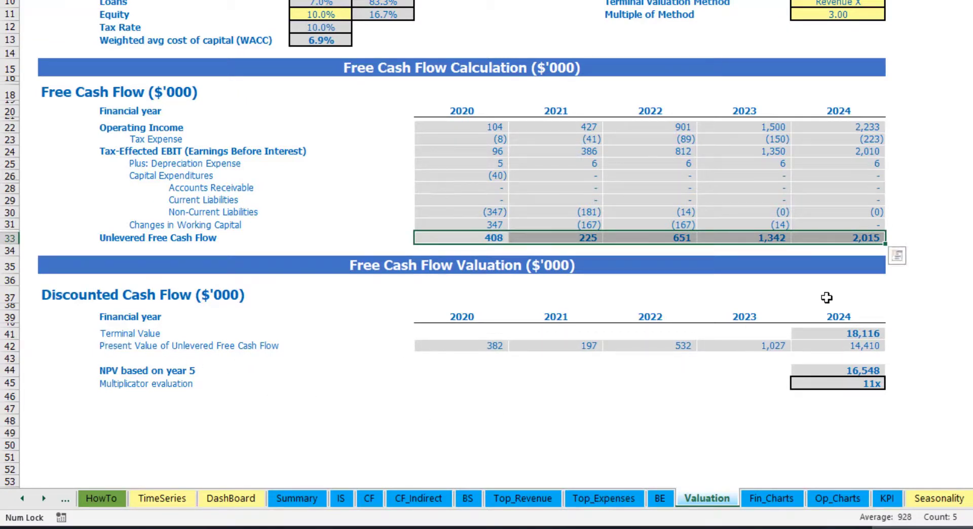
{"action": "left_click", "coordinate": [863, 383]}
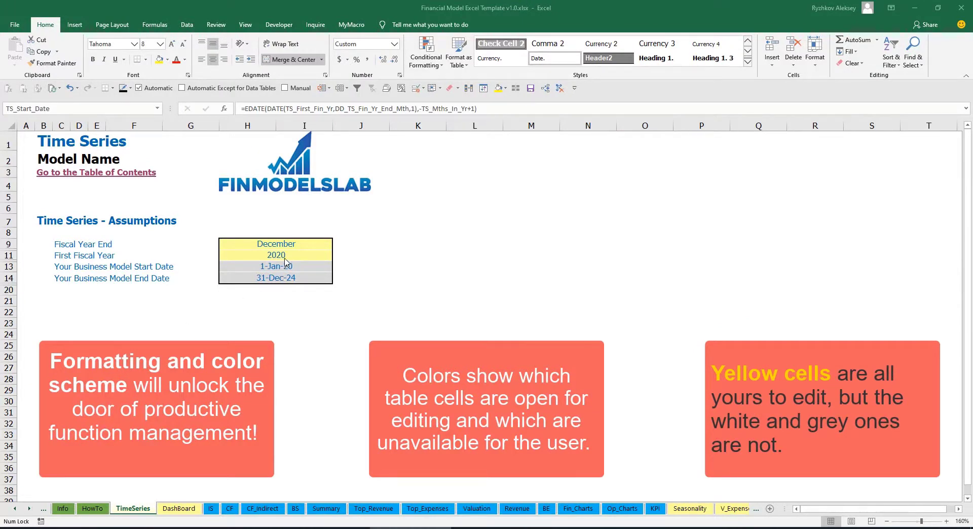
Step: Browse the workbook's sheets from first to last to examine the colour coding of their tabs
{"action": "left_click", "coordinate": [29, 510]}
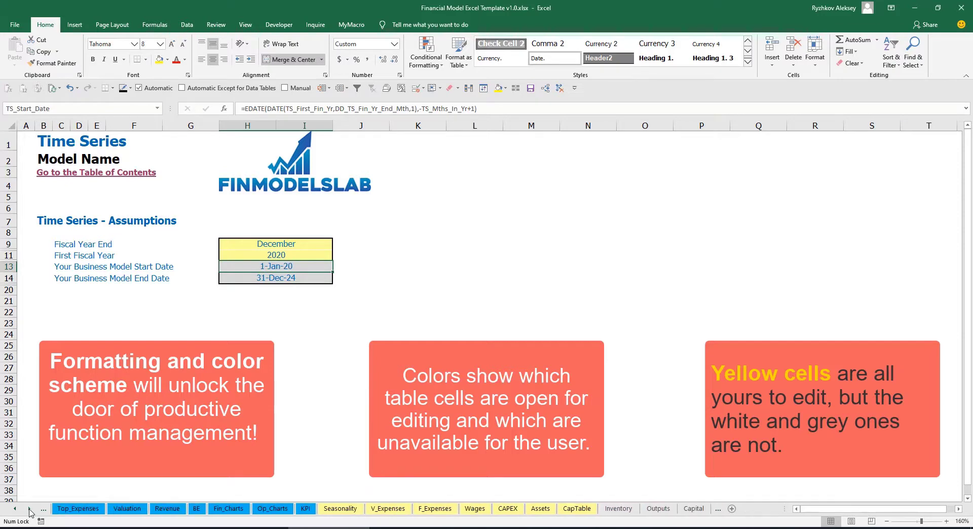
{"action": "left_click", "coordinate": [15, 510]}
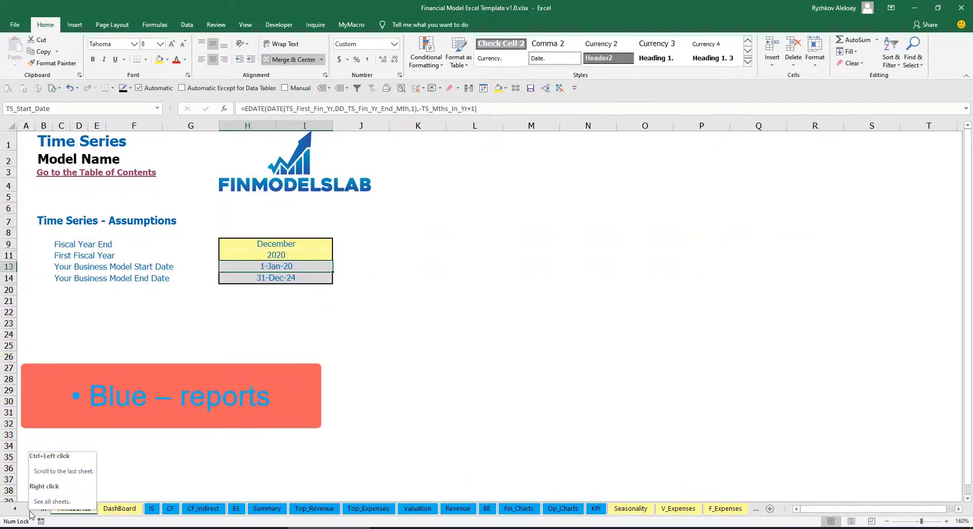
{"action": "left_click", "coordinate": [30, 511]}
{"action": "left_click", "coordinate": [30, 511]}
{"action": "left_click", "coordinate": [29, 511]}
{"action": "left_click", "coordinate": [29, 511]}
{"action": "left_click", "coordinate": [28, 511]}
{"action": "left_click", "coordinate": [29, 511]}
{"action": "left_click", "coordinate": [29, 511]}
{"action": "left_click", "coordinate": [28, 511]}
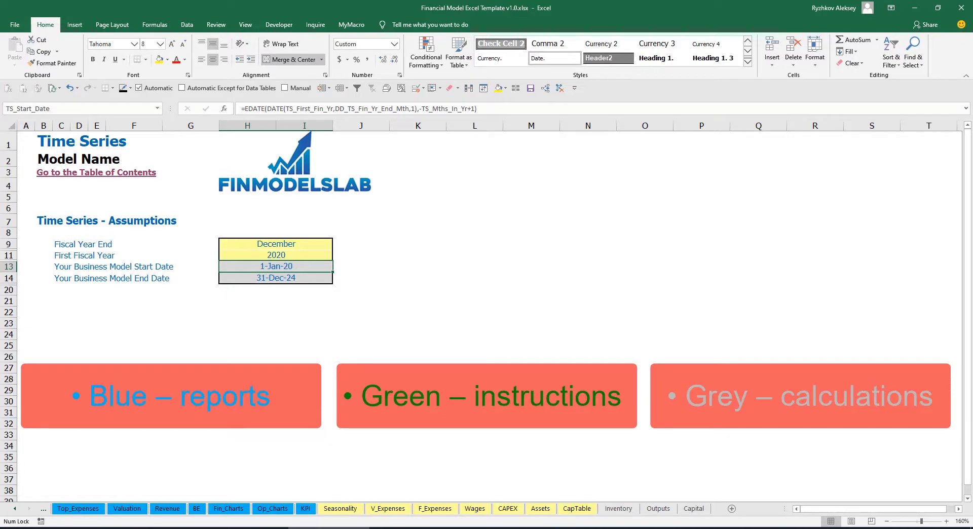
Step: Review the Contents sheet and try its Financial Statements Summary link, returning through the link back to the table of contents
{"action": "left_click_drag", "start_coordinate": [14, 513], "coordinate": [16, 514]}
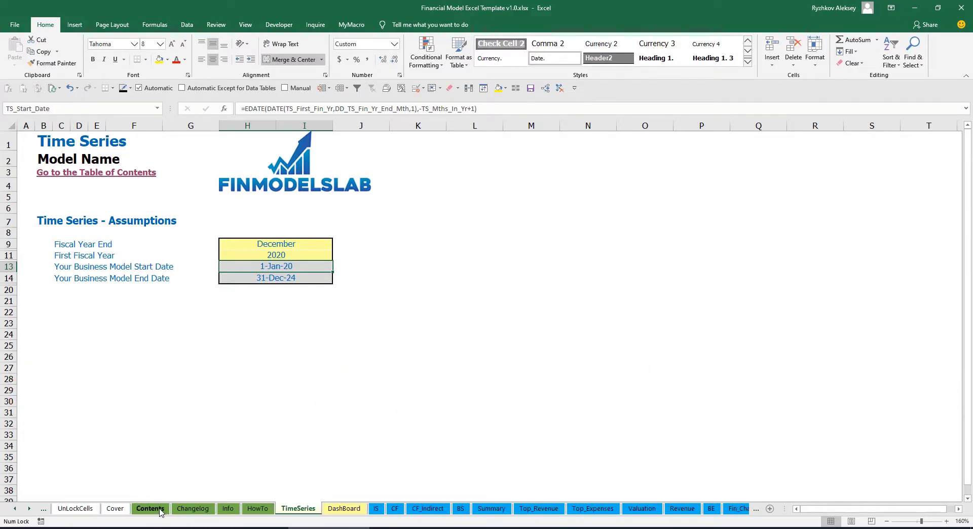
{"action": "left_click", "coordinate": [150, 509]}
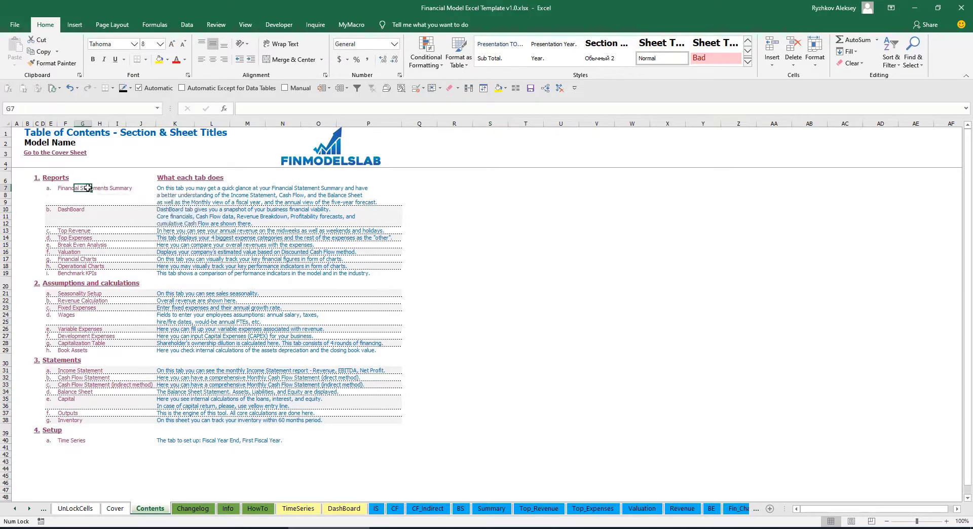
{"action": "left_click", "coordinate": [89, 192]}
{"action": "left_click", "coordinate": [32, 155]}
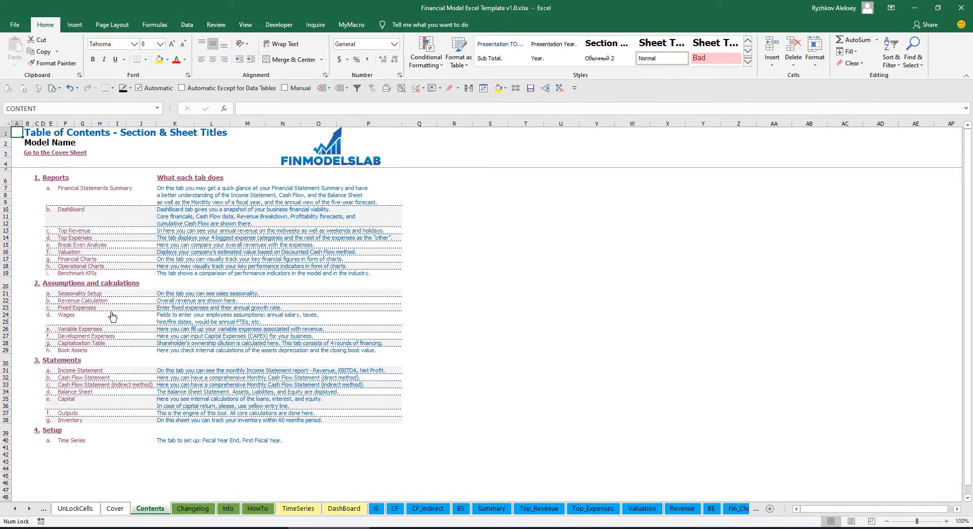
Step: Read the HowTo sheet's instructions from the overall principles down to the Book Assets and report sections, and follow its Book Assets link
{"action": "left_click", "coordinate": [248, 508]}
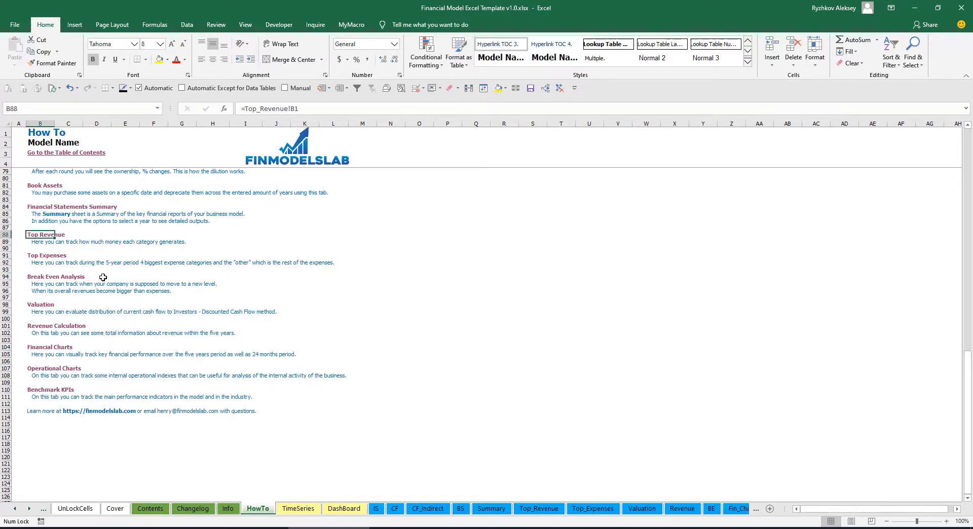
{"action": "scroll", "coordinate": [102, 277], "scroll_direction": "up", "scroll_amount": 20}
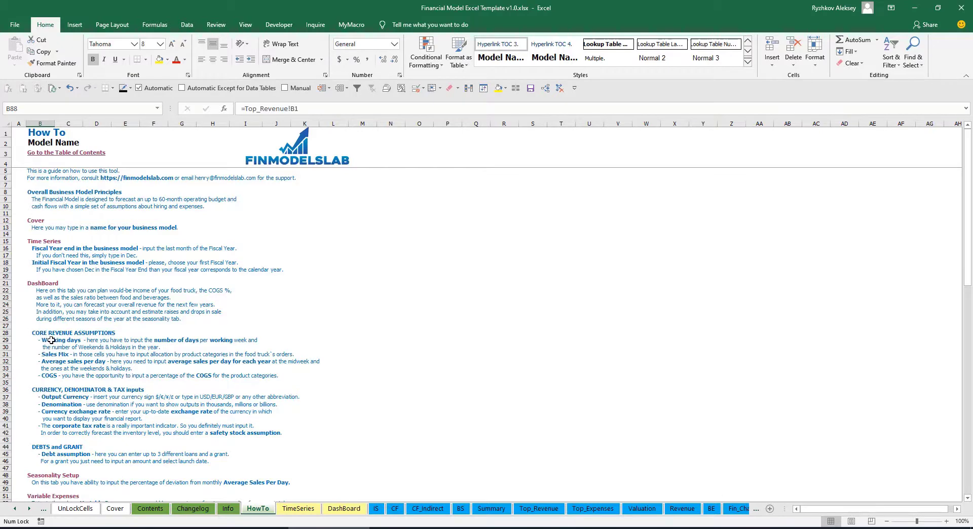
{"action": "scroll", "coordinate": [52, 340], "scroll_direction": "down", "scroll_amount": 3}
{"action": "scroll", "coordinate": [56, 374], "scroll_direction": "down", "scroll_amount": 3}
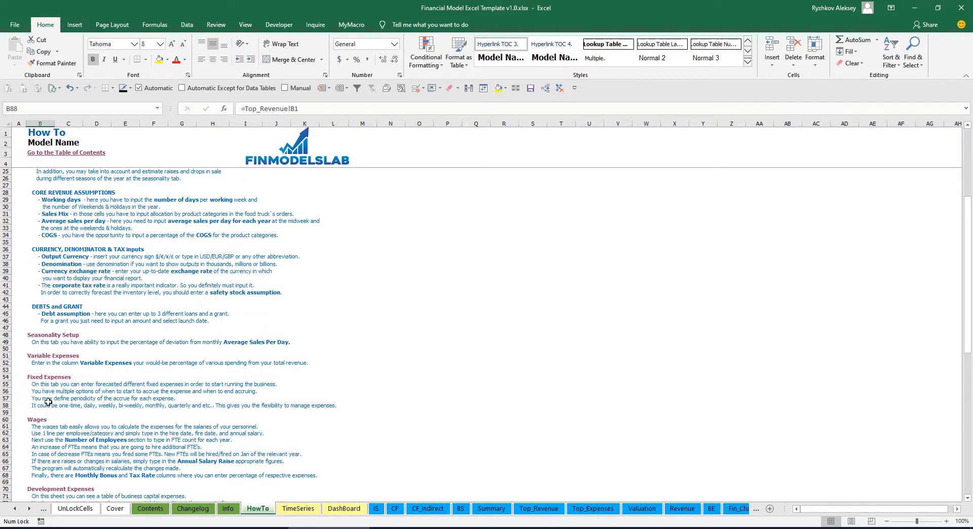
{"action": "scroll", "coordinate": [48, 402], "scroll_direction": "down", "scroll_amount": 6}
{"action": "scroll", "coordinate": [59, 365], "scroll_direction": "up", "scroll_amount": 12}
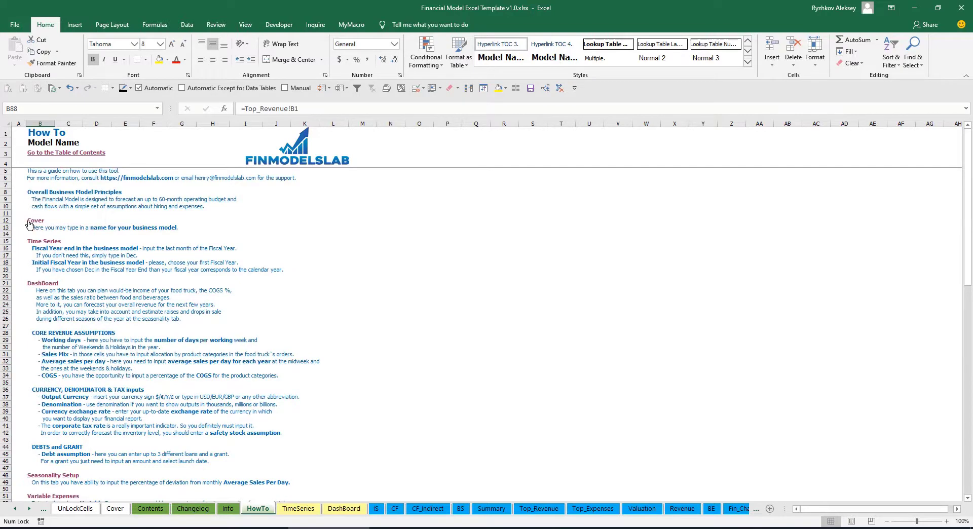
{"action": "scroll", "coordinate": [51, 319], "scroll_direction": "down", "scroll_amount": 10}
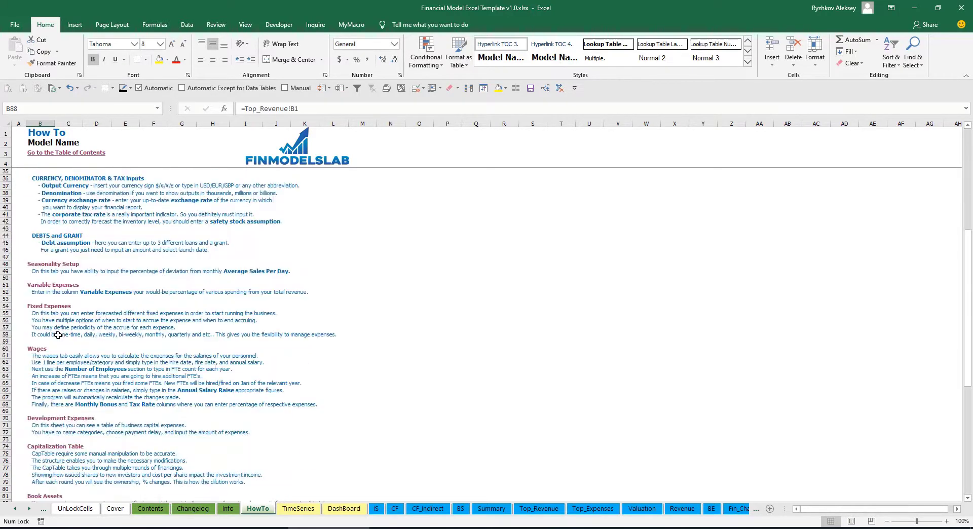
{"action": "scroll", "coordinate": [46, 287], "scroll_direction": "down", "scroll_amount": 3}
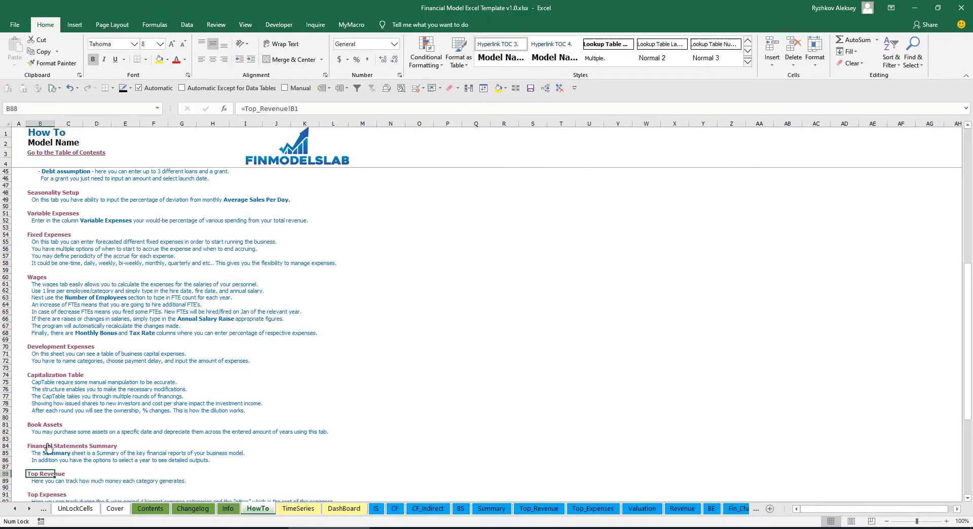
{"action": "left_click", "coordinate": [36, 429]}
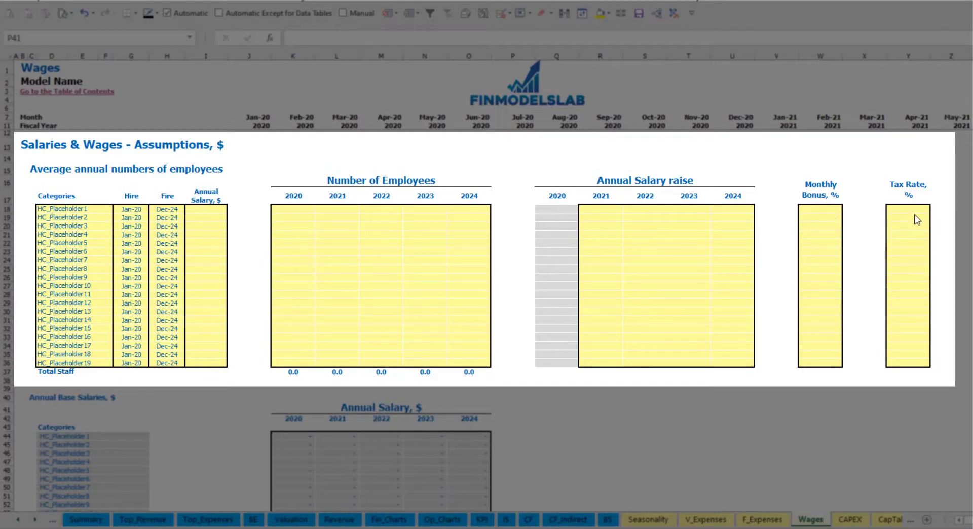
Step: Name the first staff category on the Wages sheet CFO and set its hire date to Mar-20
{"action": "left_click", "coordinate": [99, 209]}
{"action": "type", "text": "CFO"}
{"action": "key", "text": "Return"}
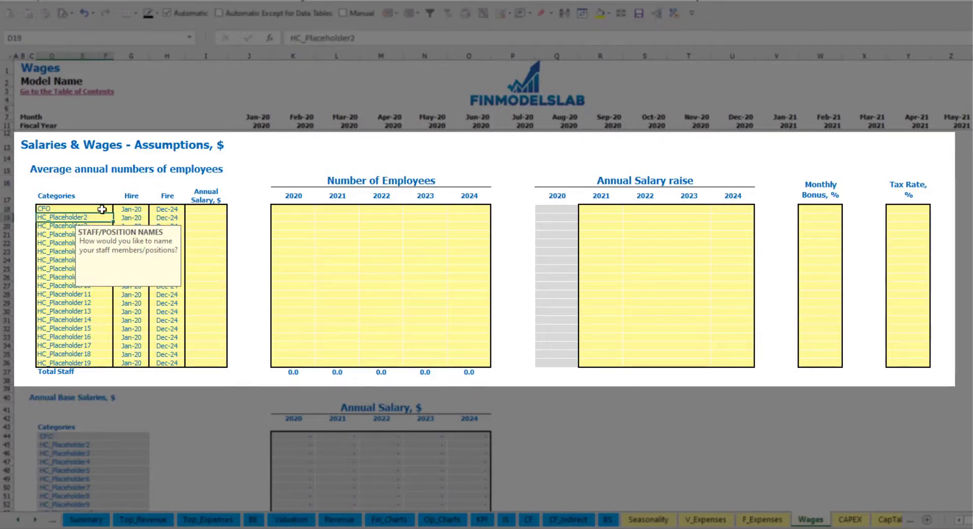
{"action": "left_click", "coordinate": [133, 209]}
{"action": "left_click", "coordinate": [153, 209]}
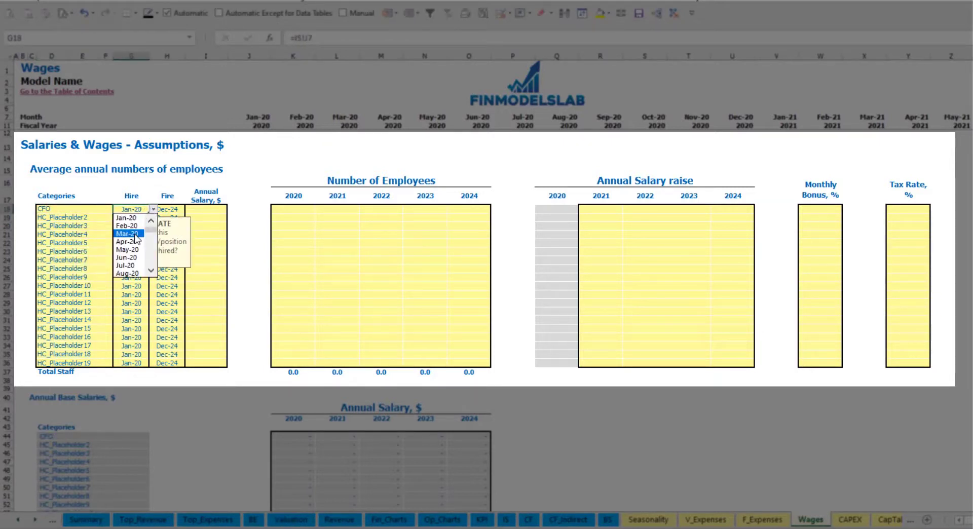
{"action": "left_click", "coordinate": [137, 234]}
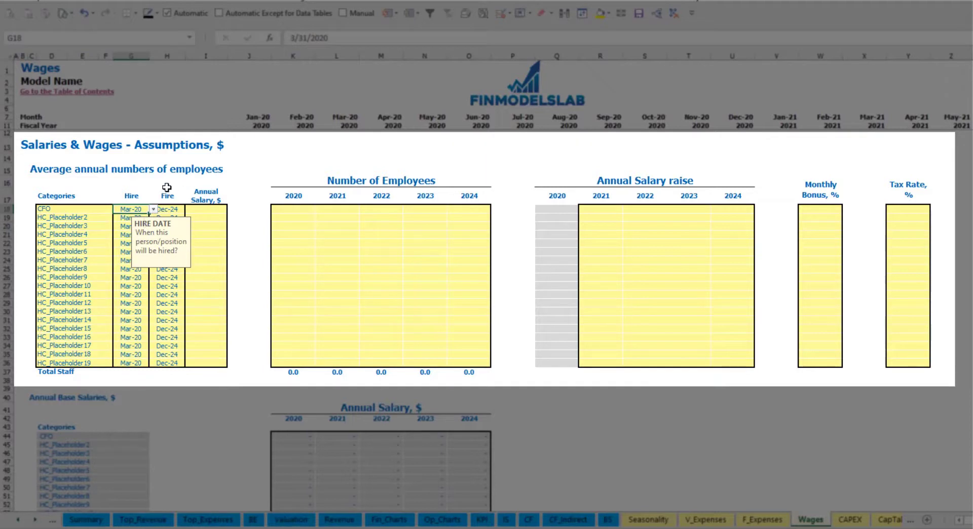
Step: Set the CFO's annual salary to 50,000 and the number of employees to 1 for each year from 2020 to 2024
{"action": "left_click", "coordinate": [173, 210]}
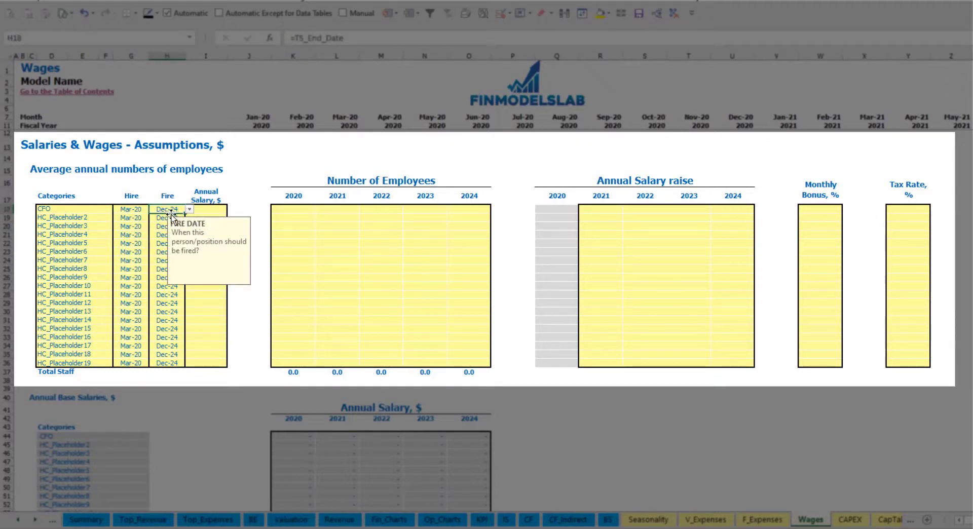
{"action": "left_click", "coordinate": [209, 210]}
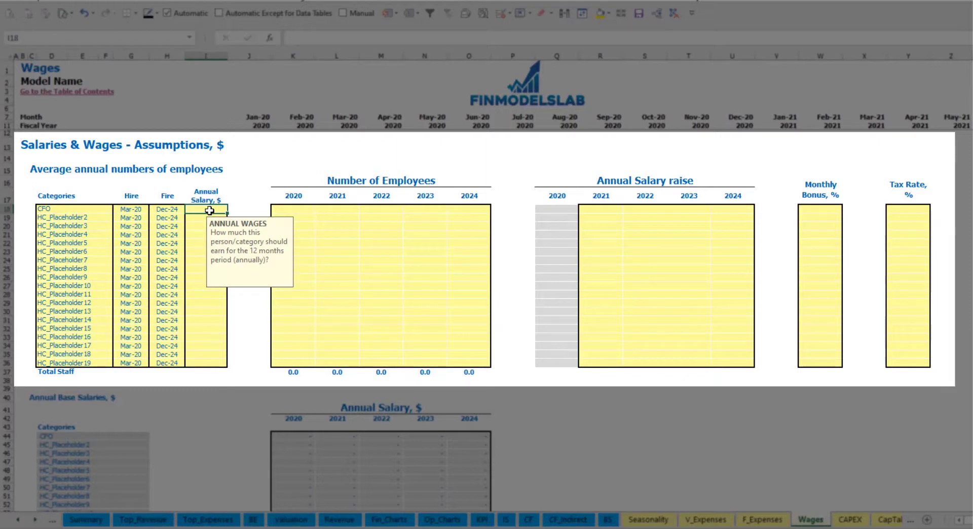
{"action": "type", "text": "50,000"}
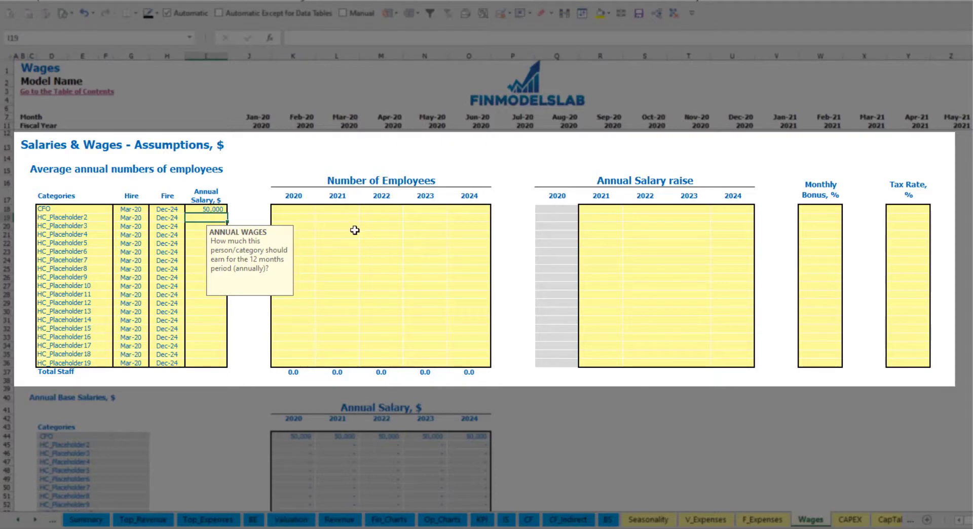
{"action": "left_click", "coordinate": [306, 212]}
{"action": "type", "text": "1\t1\t"}
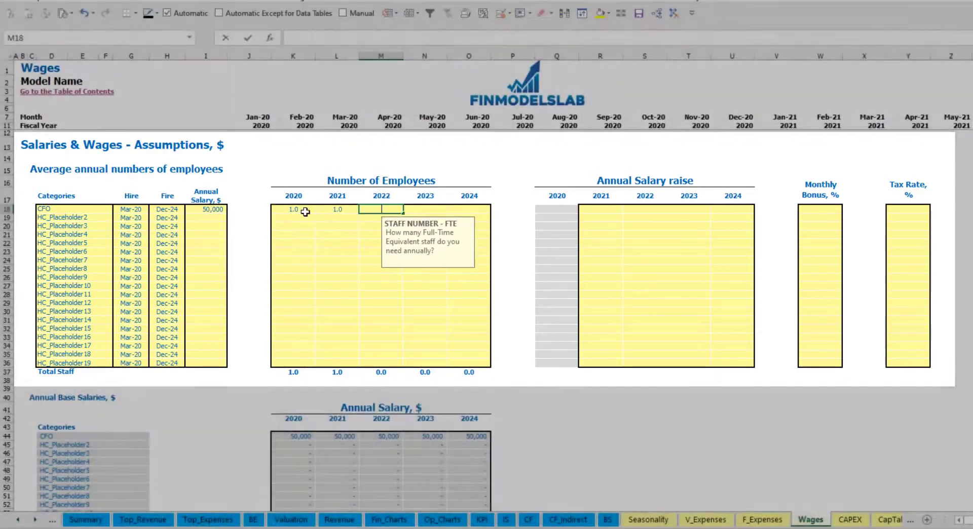
{"action": "type", "text": "1\t1\t1"}
{"action": "key", "text": "Tab"}
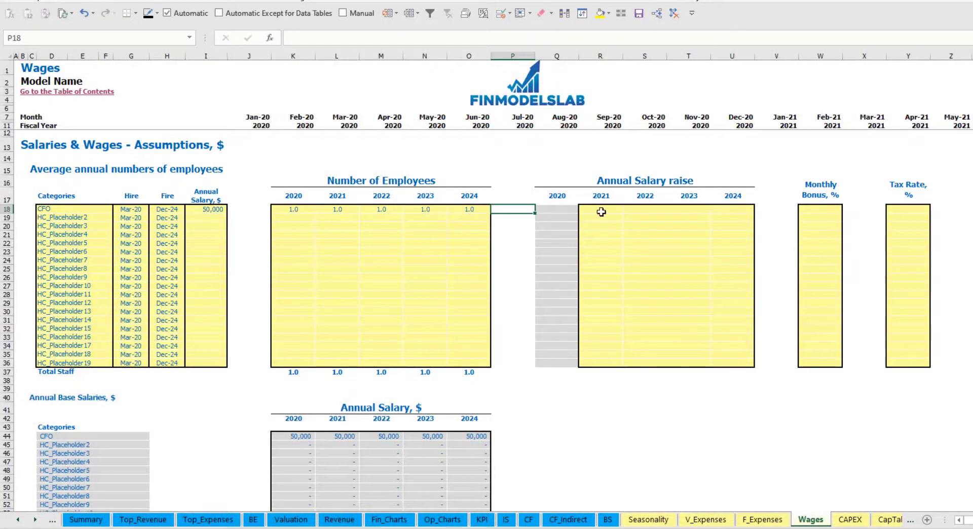
Step: Examine the CFO row in the Total Staff Numbers section from Mar-20 through the last month of the model
{"action": "scroll", "coordinate": [512, 296], "scroll_direction": "down", "scroll_amount": 3}
{"action": "scroll", "coordinate": [533, 272], "scroll_direction": "up", "scroll_amount": 3}
{"action": "scroll", "coordinate": [355, 325], "scroll_direction": "down", "scroll_amount": 13}
{"action": "left_click", "coordinate": [351, 271]}
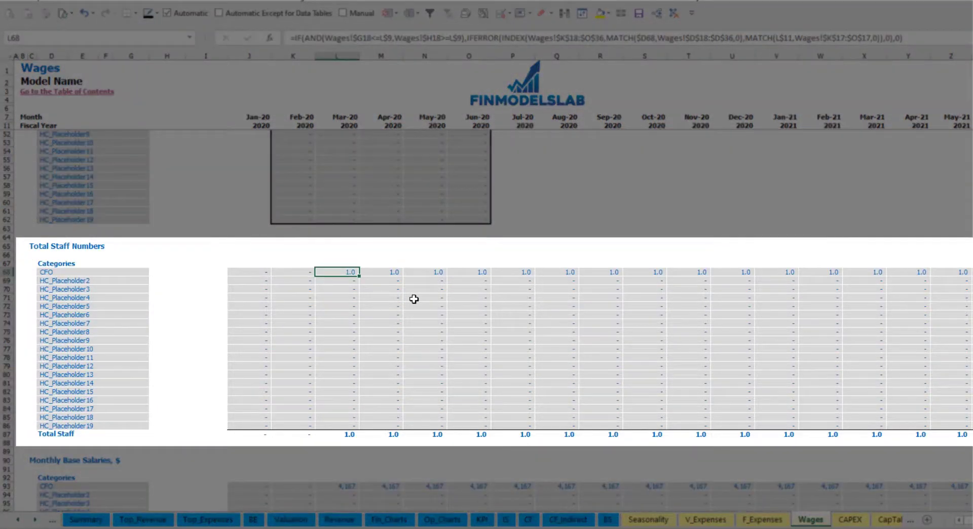
{"action": "key", "text": "ctrl+Right"}
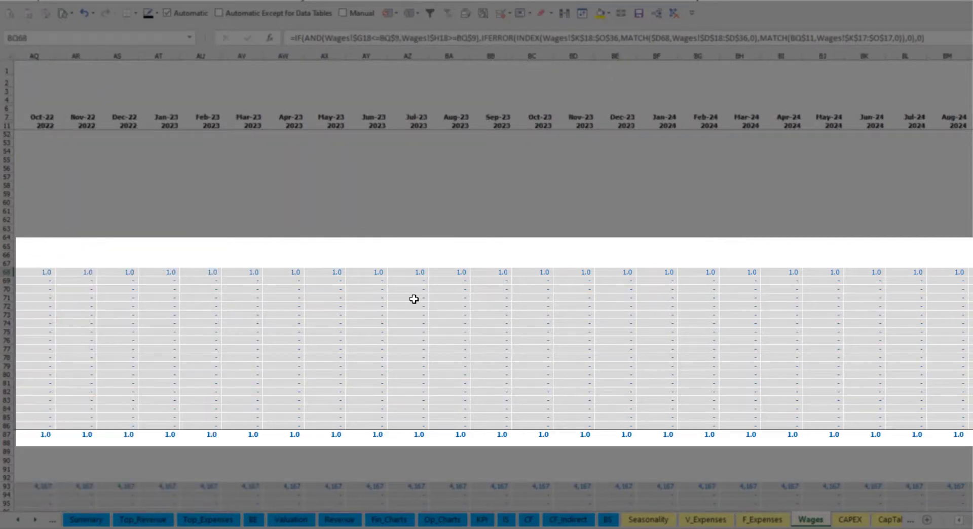
{"action": "key", "text": "Home"}
{"action": "scroll", "coordinate": [414, 299], "scroll_direction": "up", "scroll_amount": 13}
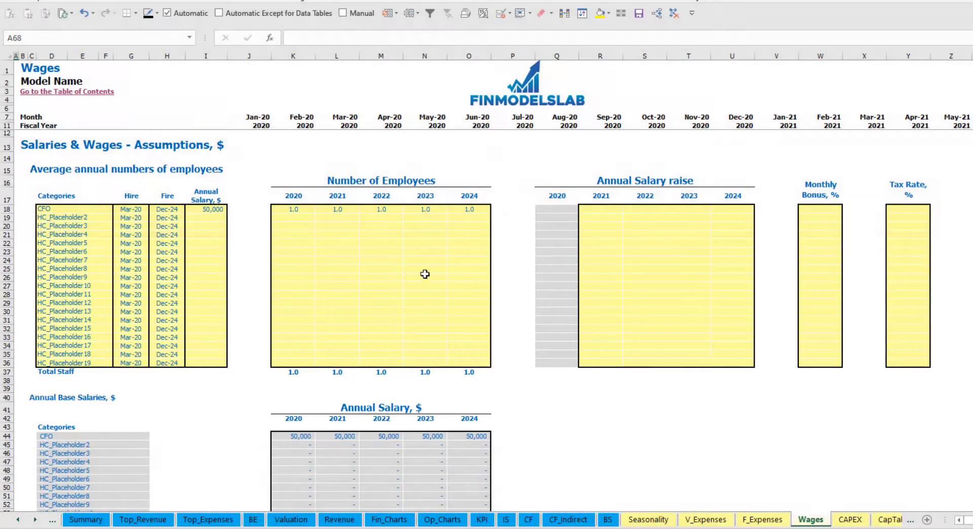
Step: Set the CFO's annual salary raise to 5% for 2021 and copy it to 2022, 2023 and 2024
{"action": "left_click", "coordinate": [606, 211]}
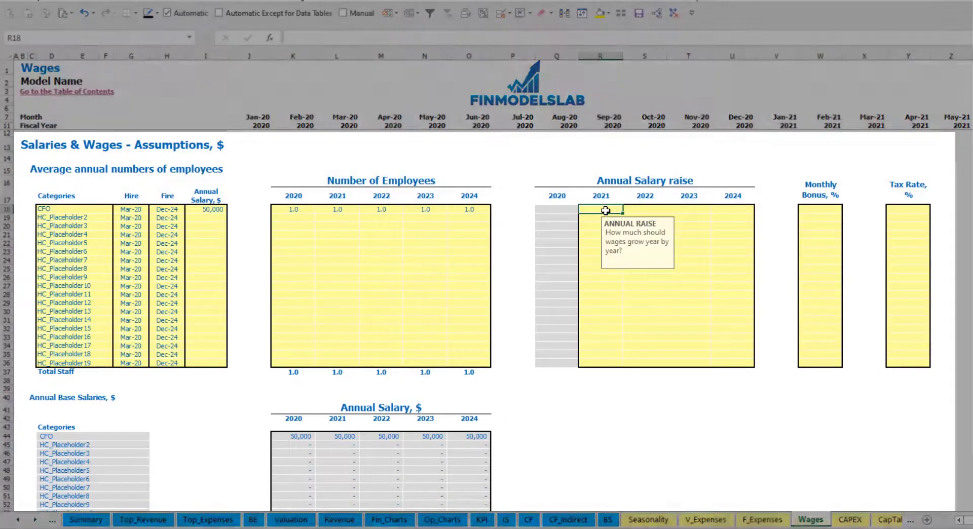
{"action": "type", "text": "5"}
{"action": "key", "text": "Return"}
{"action": "key", "text": "Up"}
{"action": "key", "text": "ctrl+c"}
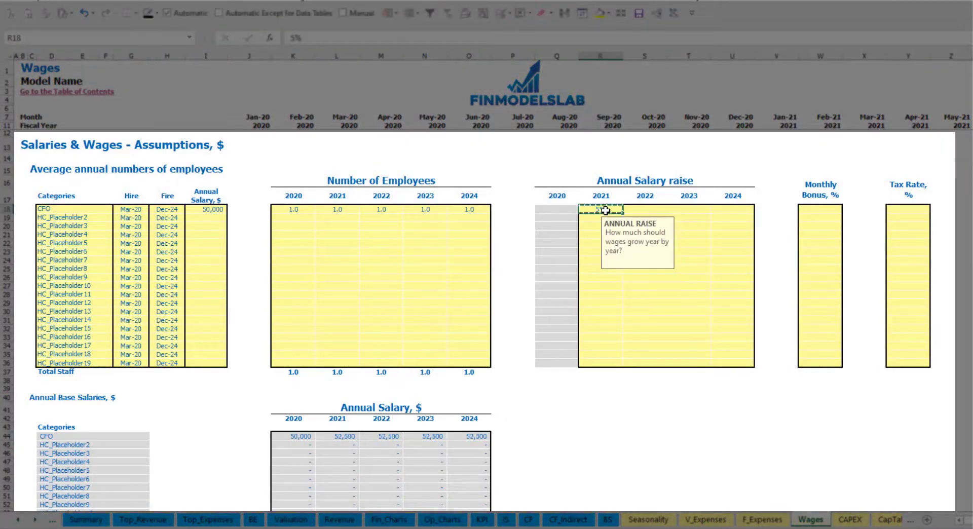
{"action": "key", "text": "Right"}
{"action": "key", "text": "shift+Right"}
{"action": "key", "text": "shift+Right"}
{"action": "key", "text": "ctrl+v"}
{"action": "left_click", "coordinate": [536, 404]}
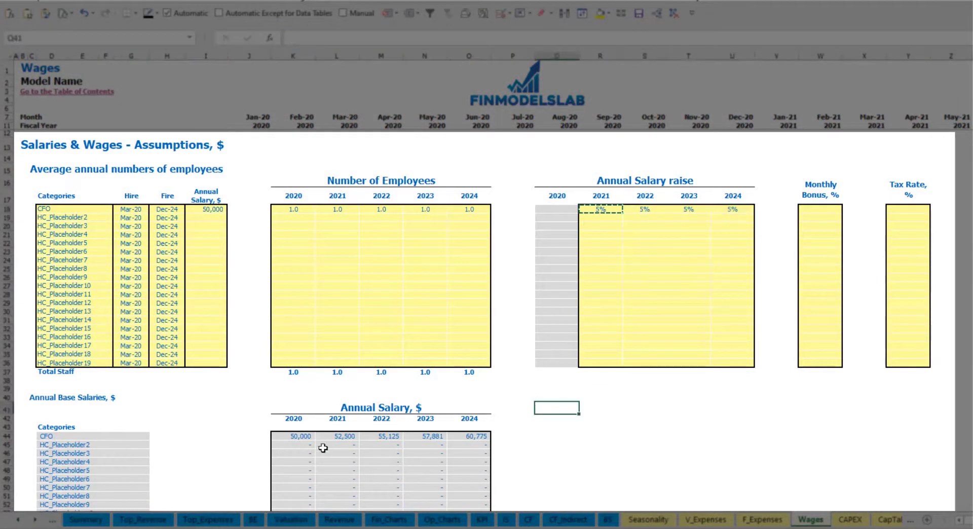
Step: Compare the CFO's annual base salaries for 2020 to 2024 with the salary and raise inputs they are calculated from
{"action": "left_click_drag", "start_coordinate": [305, 436], "coordinate": [465, 435]}
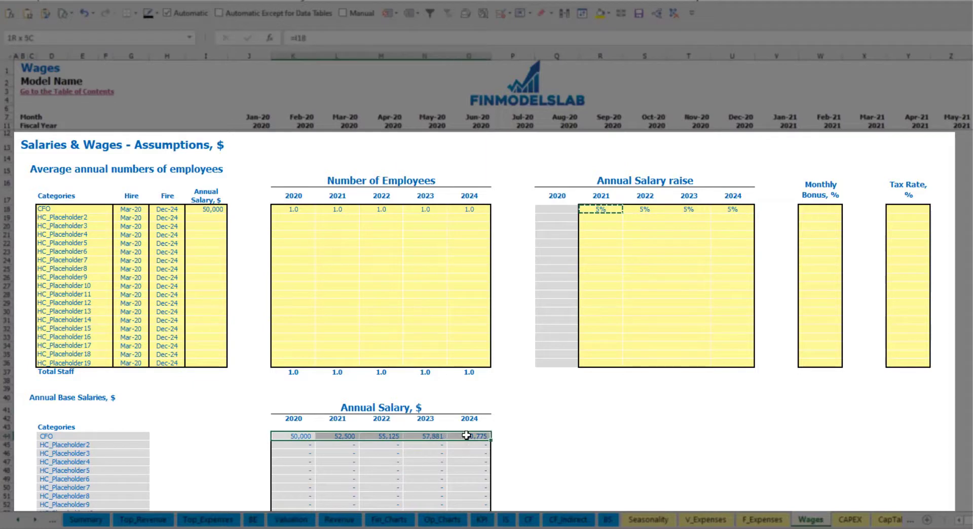
{"action": "left_click", "coordinate": [345, 446]}
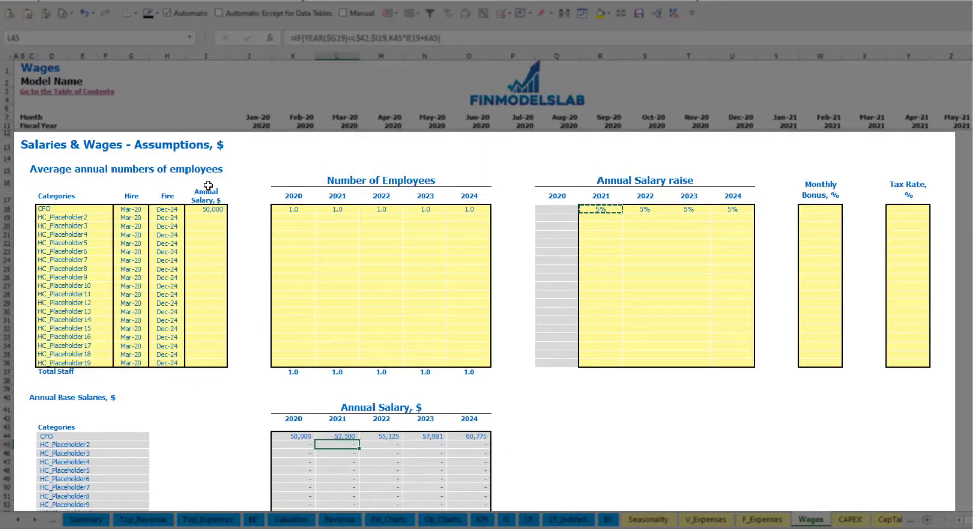
{"action": "left_click", "coordinate": [213, 210]}
{"action": "left_click_drag", "start_coordinate": [617, 210], "coordinate": [730, 210]}
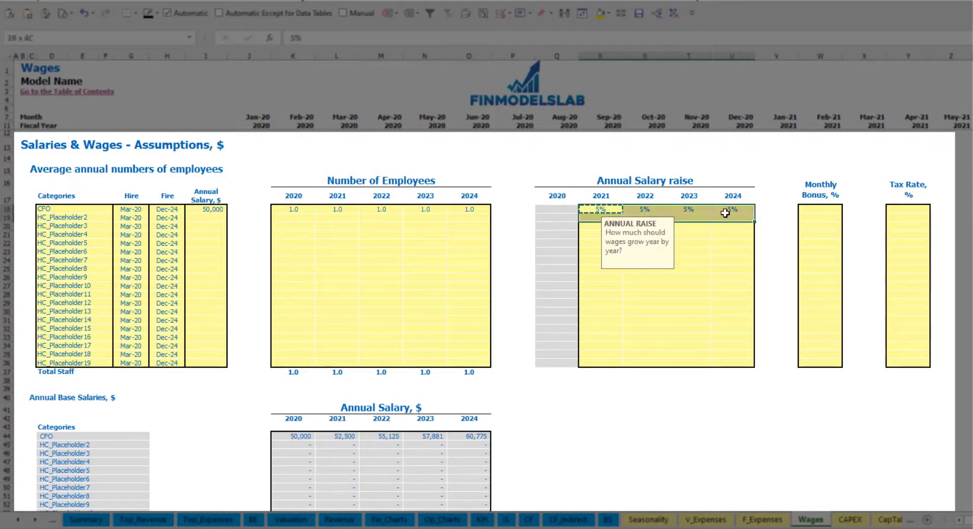
{"action": "left_click", "coordinate": [336, 436]}
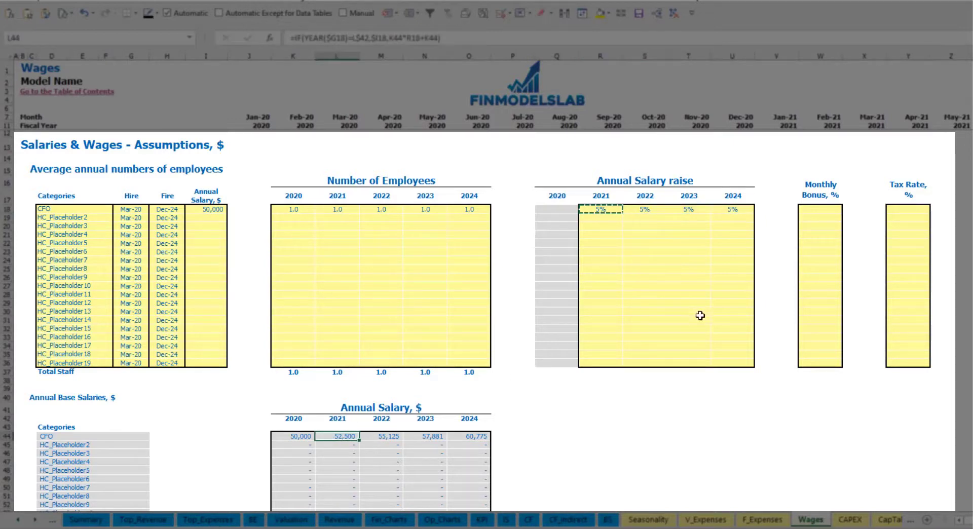
Step: Set the CFO's monthly bonus to 10% and tax rate to 5%
{"action": "left_click", "coordinate": [824, 209]}
{"action": "type", "text": "10"}
{"action": "key", "text": "Return"}
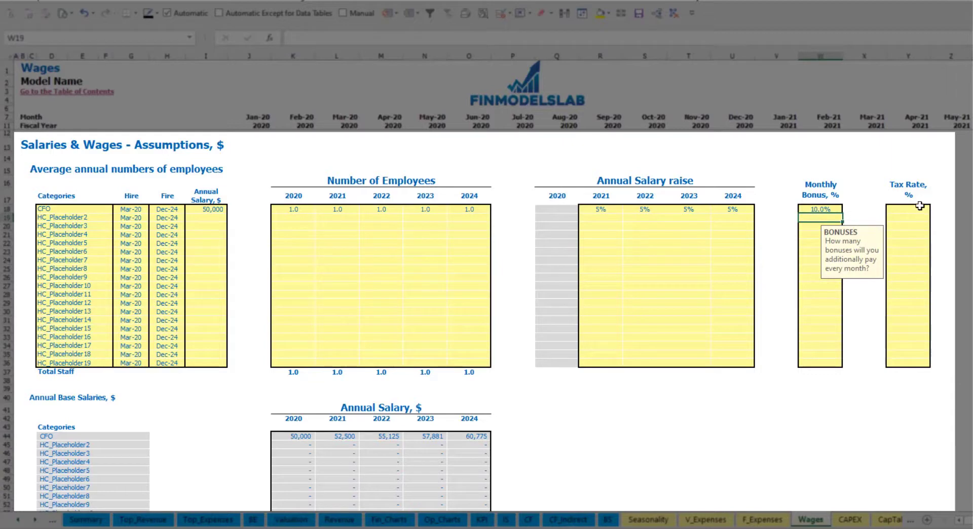
{"action": "left_click", "coordinate": [917, 208]}
{"action": "key", "text": "Return"}
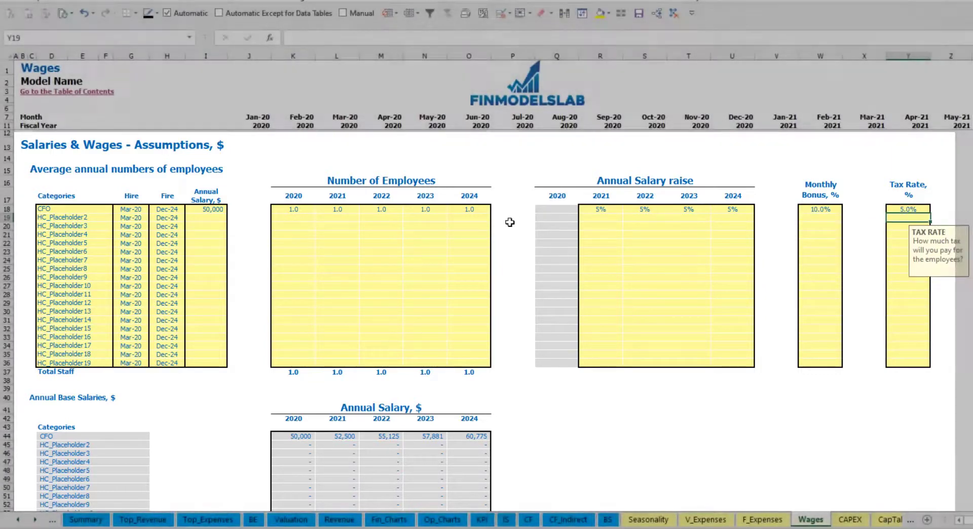
Step: Examine the CFO row of the Monthly Base Salaries section and its Mar-20 formula
{"action": "scroll", "coordinate": [382, 322], "scroll_direction": "down", "scroll_amount": 13}
{"action": "scroll", "coordinate": [324, 354], "scroll_direction": "down", "scroll_amount": 3}
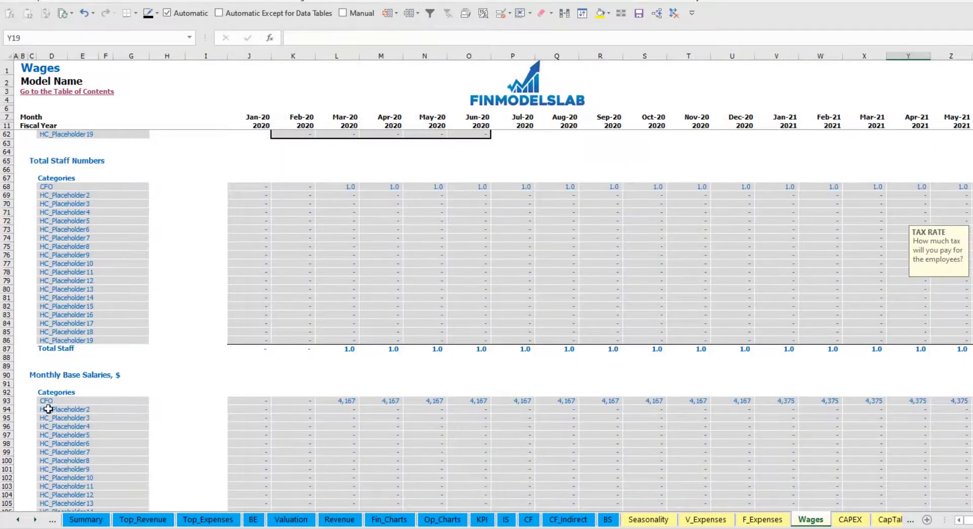
{"action": "scroll", "coordinate": [8, 405], "scroll_direction": "down", "scroll_amount": 3}
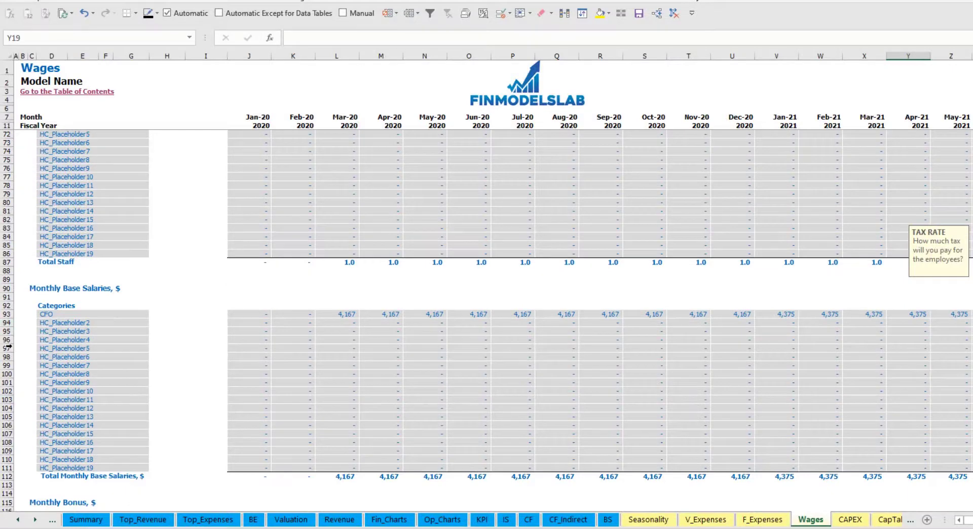
{"action": "left_click", "coordinate": [7, 316]}
{"action": "left_click", "coordinate": [349, 315]}
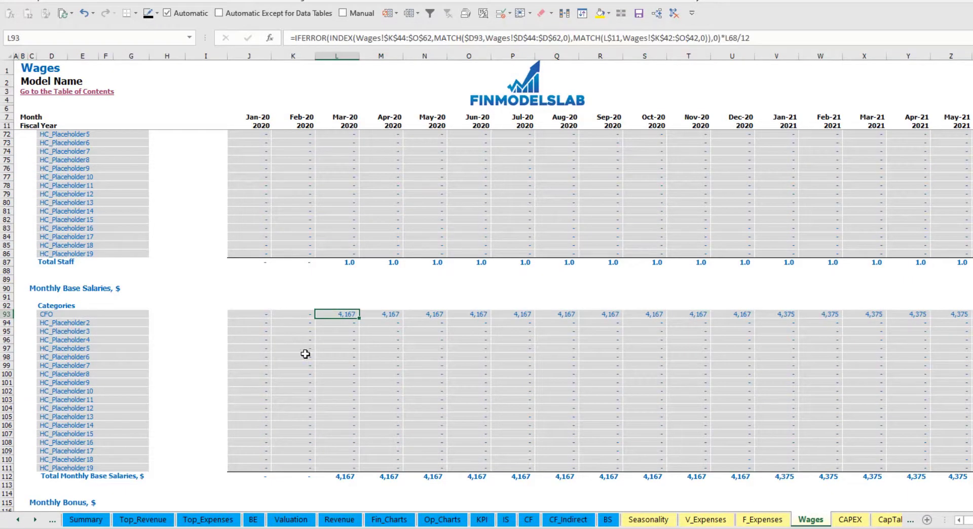
Step: Examine the CFO row of the Monthly Bonus section with its Mar-20 formula, and the Monthly Base Taxes section below
{"action": "scroll", "coordinate": [314, 353], "scroll_direction": "down", "scroll_amount": 7}
{"action": "left_click", "coordinate": [7, 357]}
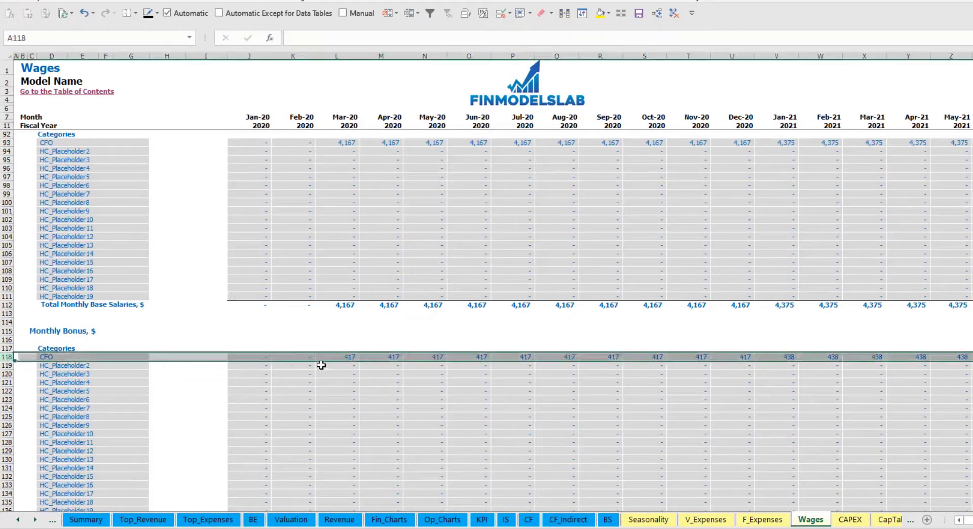
{"action": "left_click", "coordinate": [350, 357]}
{"action": "scroll", "coordinate": [53, 370], "scroll_direction": "down", "scroll_amount": 6}
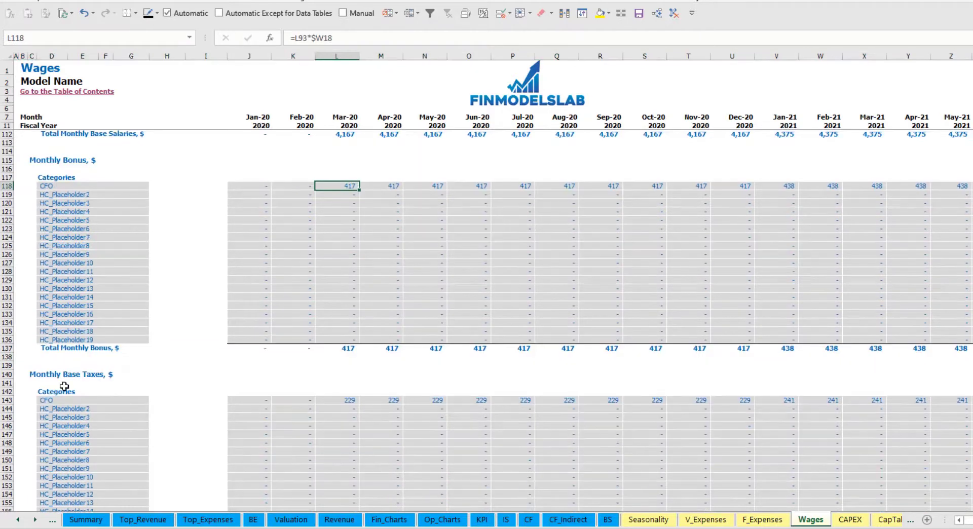
Step: Examine the CFO row of the Monthly Base Taxes section
{"action": "left_click", "coordinate": [4, 401]}
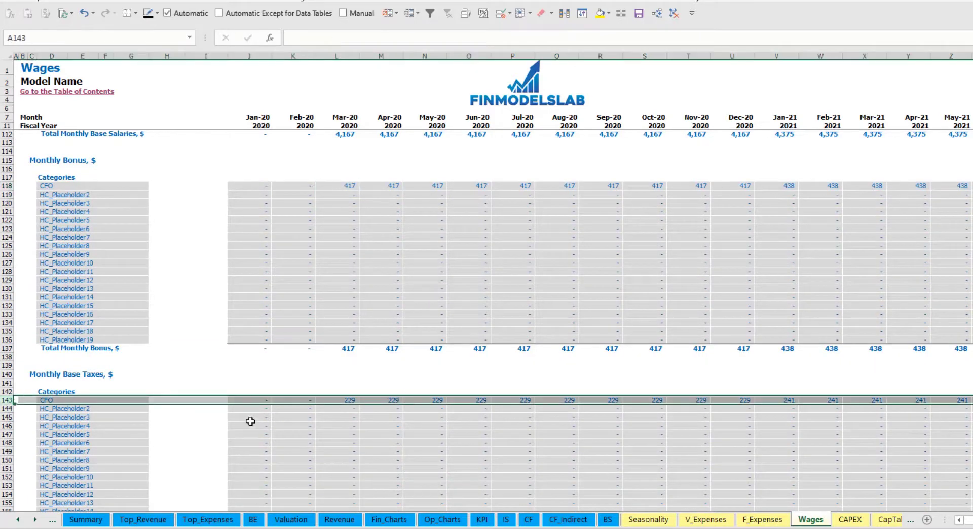
Step: Rename the second staff category in the salary assumptions as Admin HC and set its hire date to Apr-20
{"action": "scroll", "coordinate": [414, 380], "scroll_direction": "up", "scroll_amount": 20}
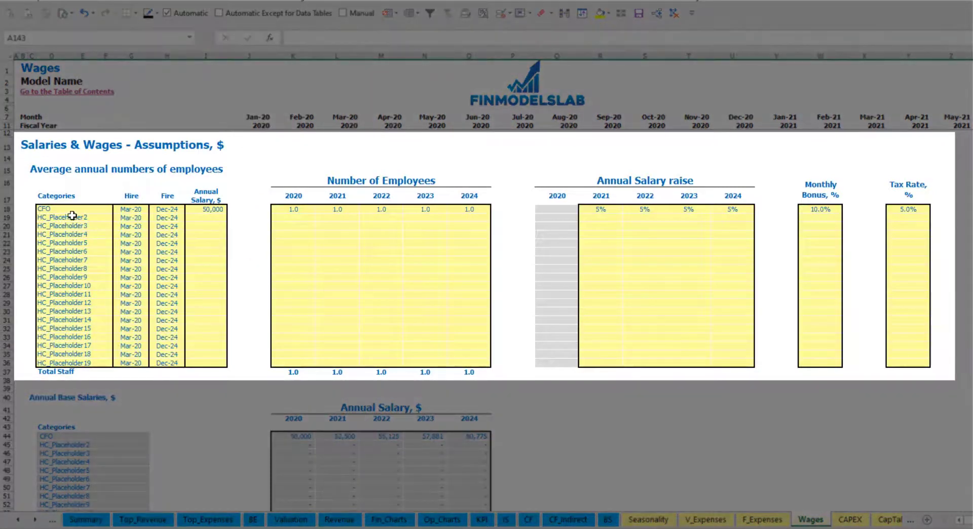
{"action": "left_click", "coordinate": [71, 217]}
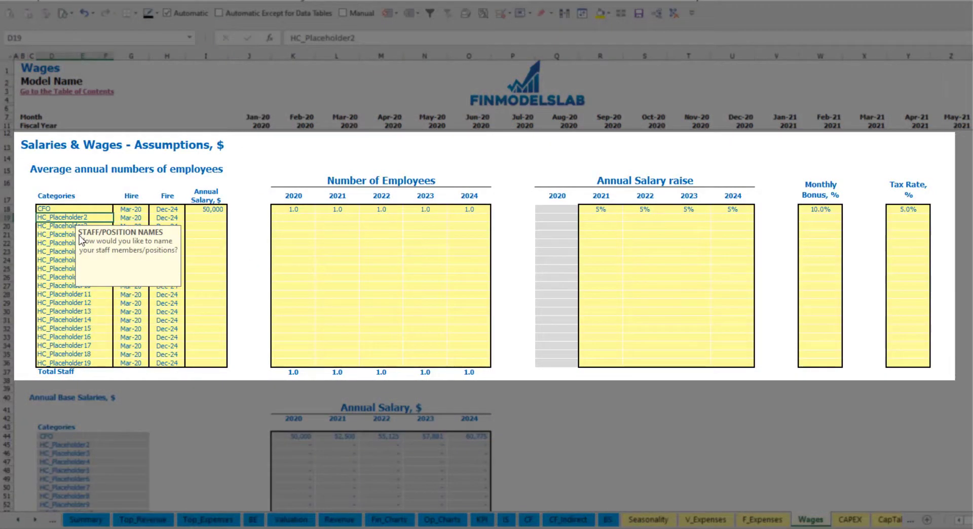
{"action": "type", "text": "Admin"}
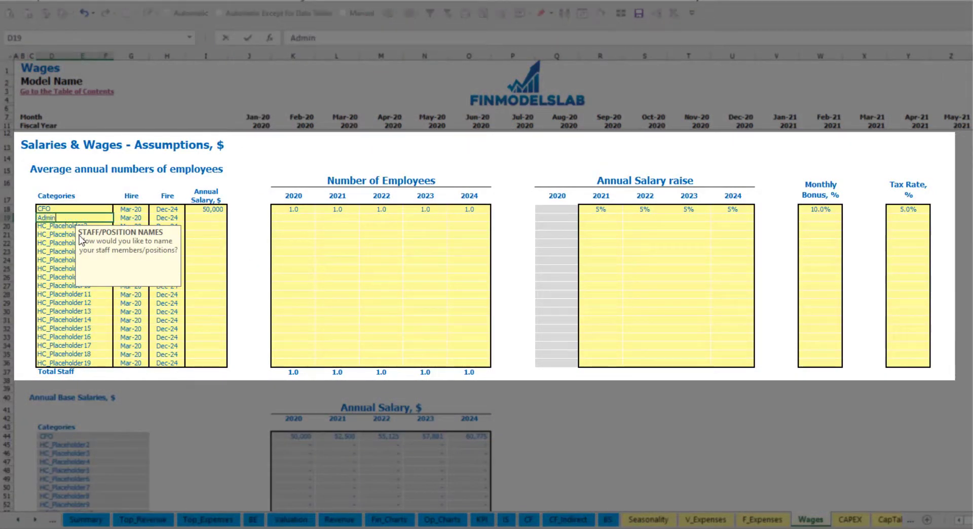
{"action": "type", "text": " HC"}
{"action": "key", "text": "Return"}
{"action": "left_click", "coordinate": [138, 218]}
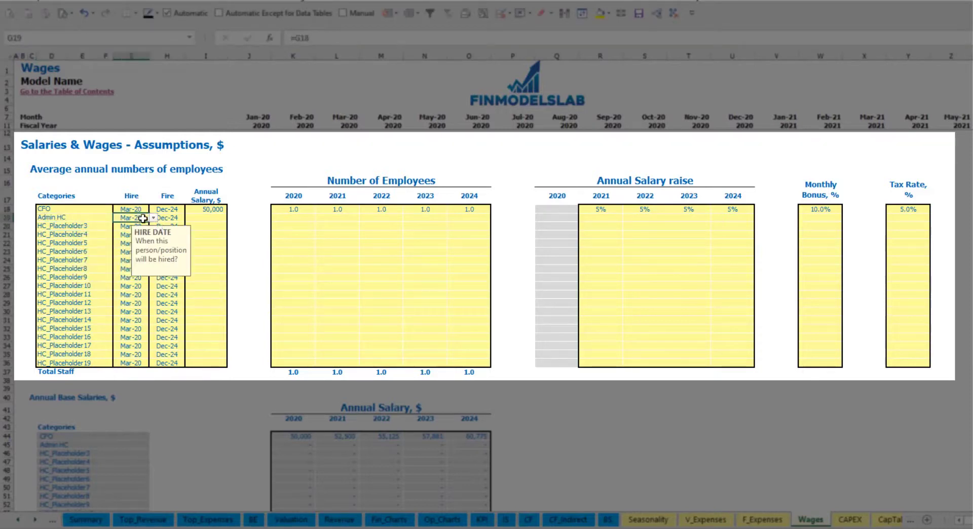
{"action": "left_click", "coordinate": [153, 218]}
{"action": "left_click", "coordinate": [138, 236]}
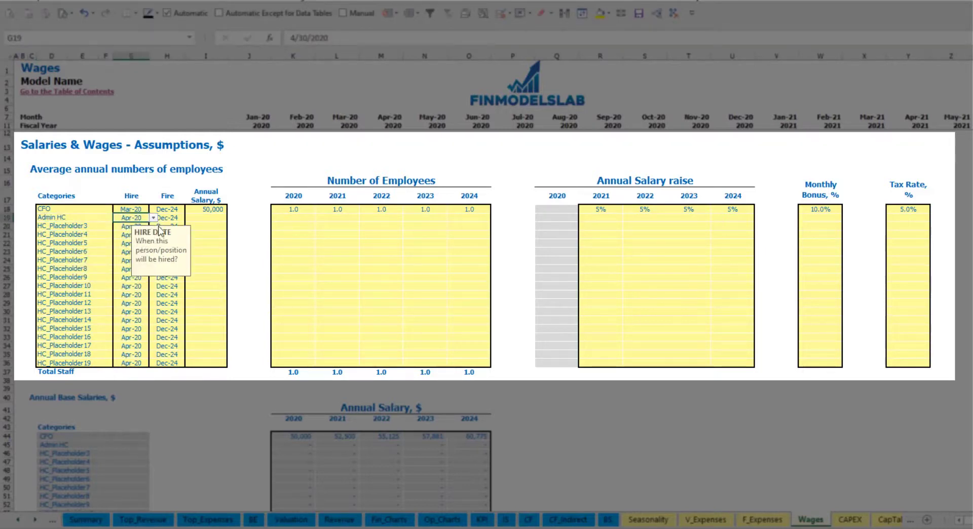
Step: Check the Admin HC fire date and set the category's annual salary to 30,000
{"action": "left_click", "coordinate": [176, 219]}
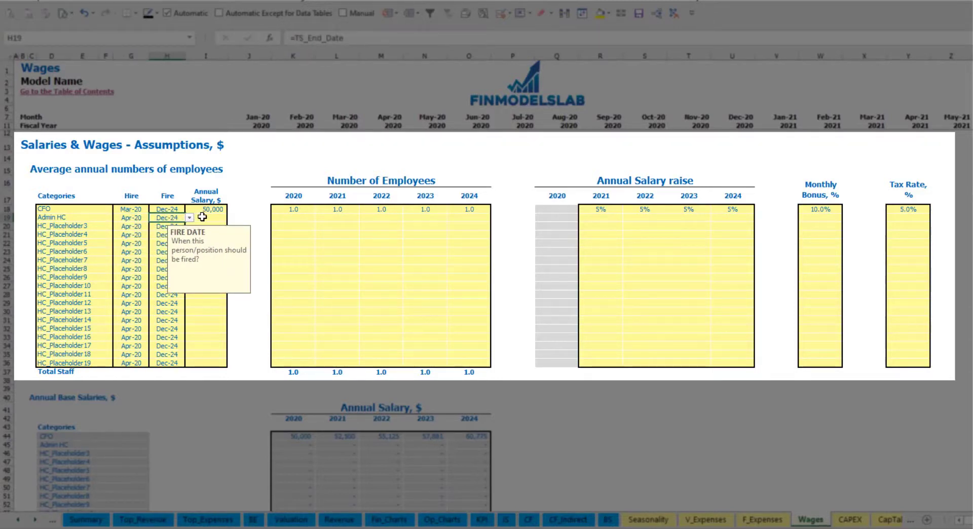
{"action": "left_click", "coordinate": [203, 217]}
{"action": "type", "text": "3000"}
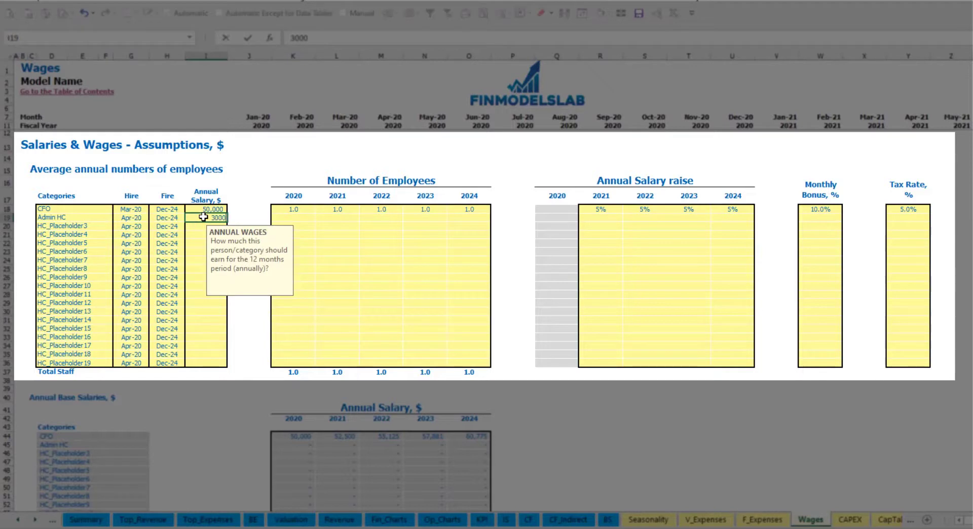
Step: Enter 2, 4, 6, 8 and 10 as the Admin HC number of employees for 2020 to 2024
{"action": "left_click", "coordinate": [301, 217]}
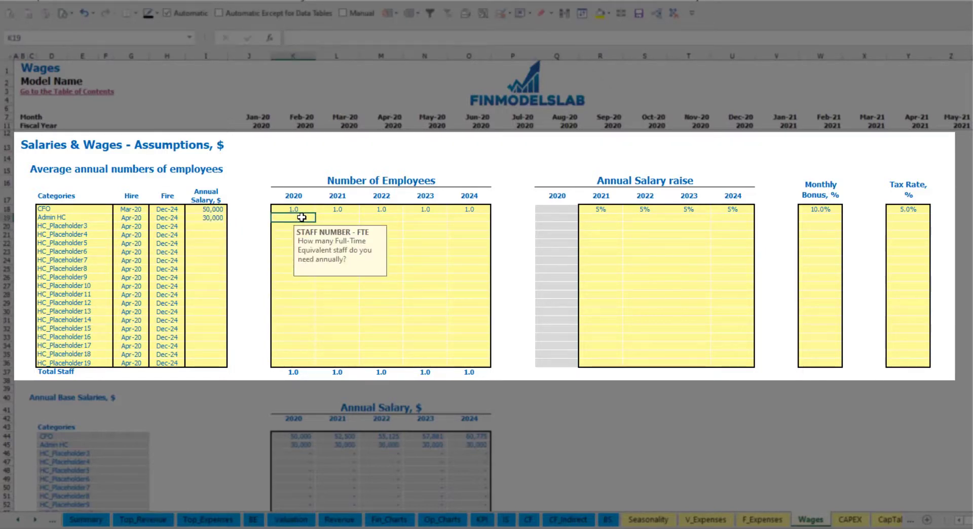
{"action": "key", "text": "Tab"}
{"action": "type", "text": "4"}
{"action": "key", "text": "Tab"}
{"action": "type", "text": "6"}
{"action": "key", "text": "Tab"}
{"action": "type", "text": "8"}
{"action": "key", "text": "Tab"}
{"action": "type", "text": "10"}
{"action": "key", "text": "Tab"}
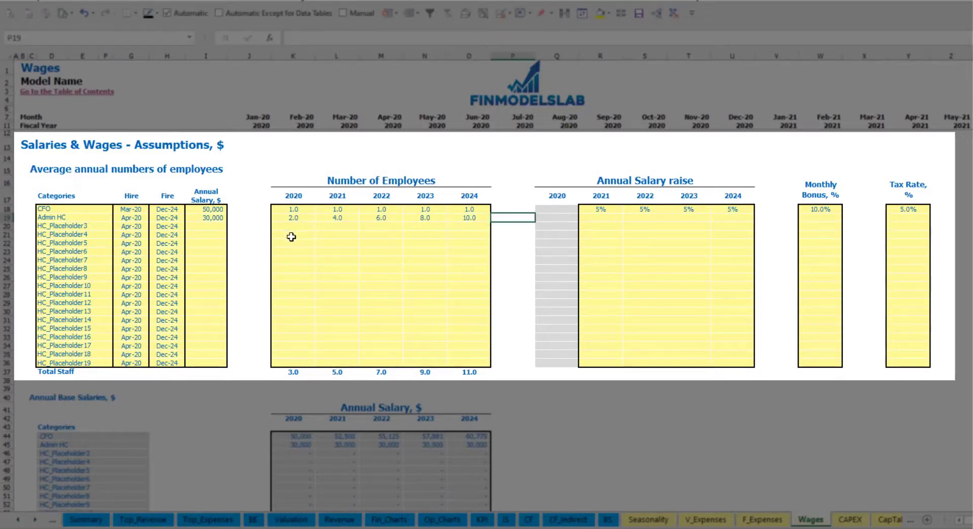
Step: Set the Admin HC annual salary raise to 3% for 2021 and copy it across 2022 to 2024
{"action": "left_click", "coordinate": [599, 217]}
{"action": "type", "text": "3"}
{"action": "key", "text": "Return"}
{"action": "key", "text": "Up"}
{"action": "key", "text": "ctrl+c"}
{"action": "key", "text": "Right"}
{"action": "key", "text": "shift+Right"}
{"action": "key", "text": "shift+Right"}
{"action": "key", "text": "ctrl+v"}
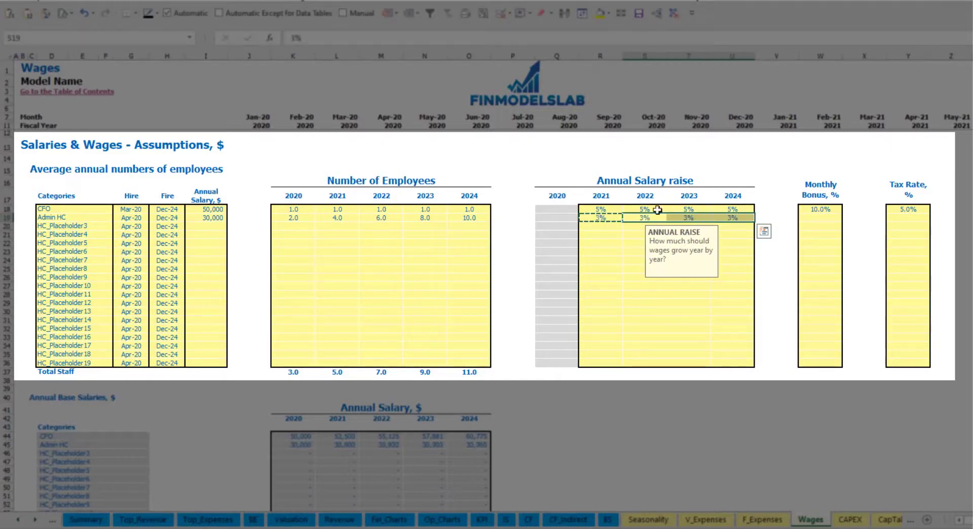
Step: Set the Admin HC monthly bonus to 5% and tax rate to 5%
{"action": "left_click", "coordinate": [834, 221]}
{"action": "type", "text": "5"}
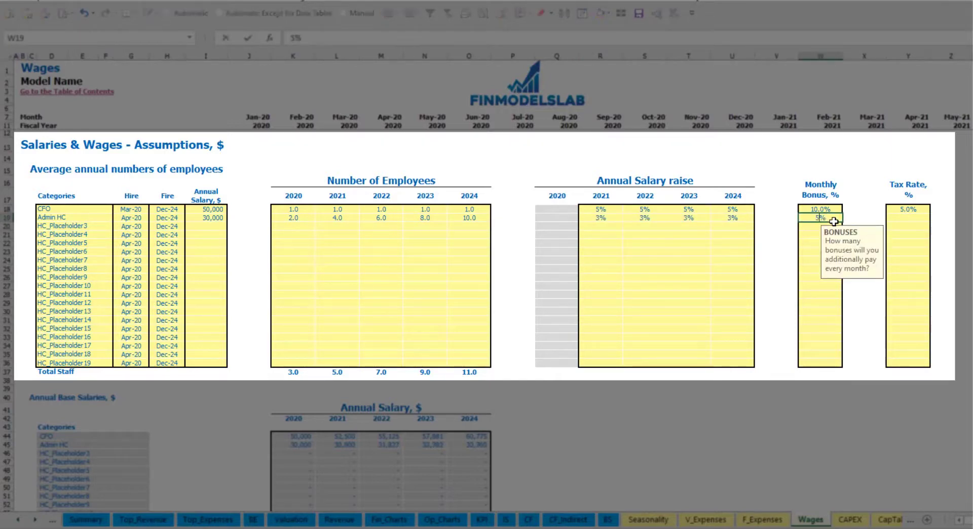
{"action": "key", "text": "Tab"}
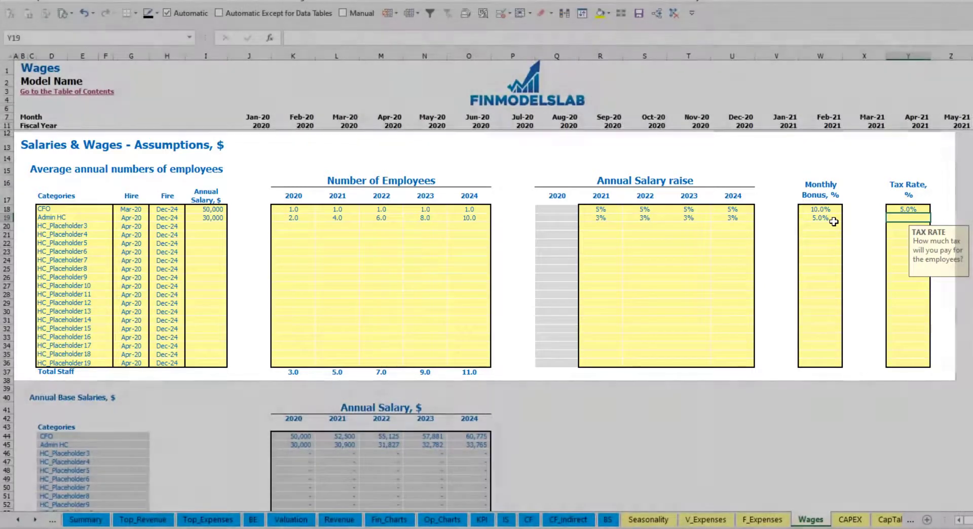
{"action": "type", "text": "5"}
{"action": "key", "text": "Return"}
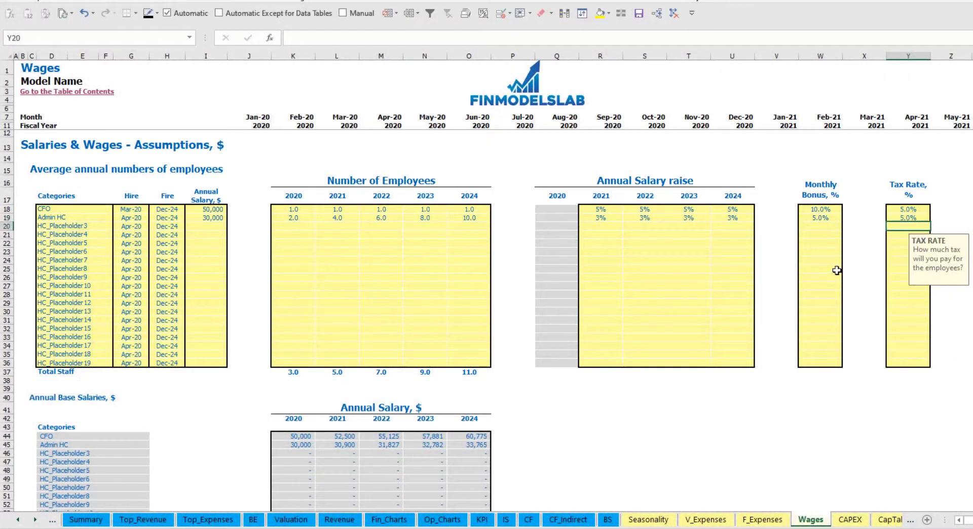
Step: Examine the Admin HC row of the Total Staff Numbers section month by month from Apr-20 through the following years
{"action": "scroll", "coordinate": [372, 316], "scroll_direction": "down", "scroll_amount": 13}
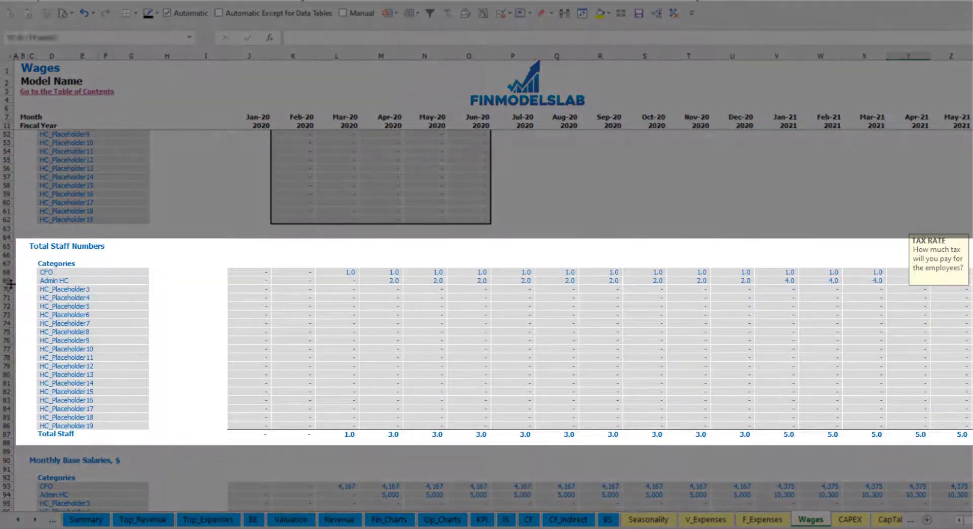
{"action": "left_click", "coordinate": [9, 280]}
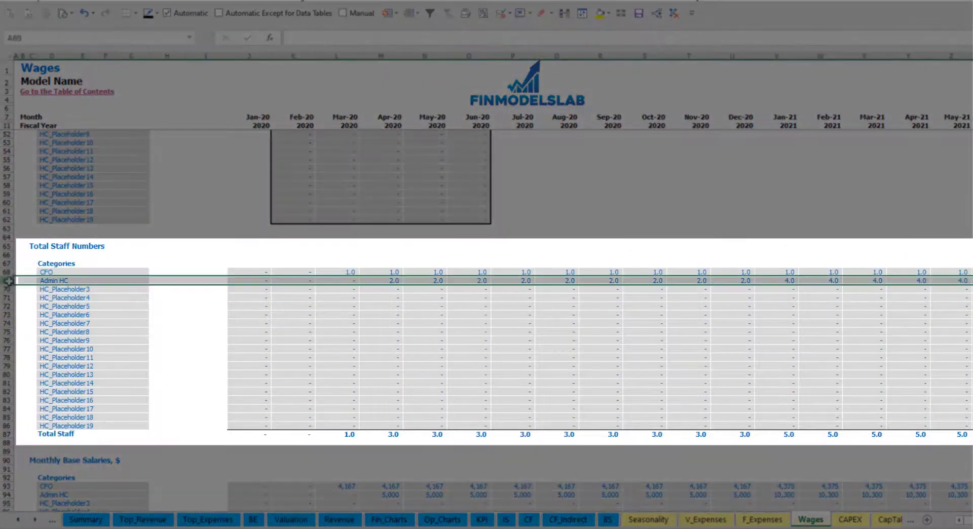
{"action": "left_click", "coordinate": [390, 280]}
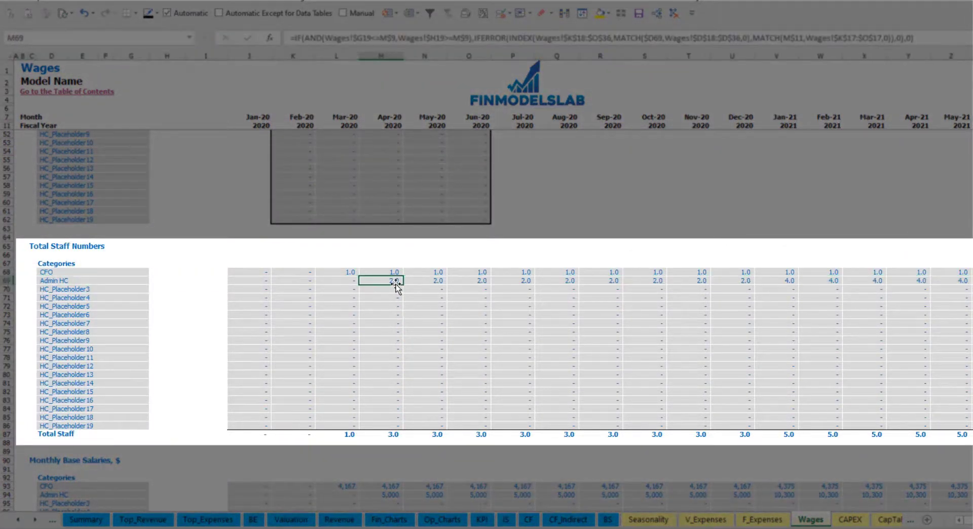
{"action": "left_click_drag", "start_coordinate": [391, 279], "coordinate": [740, 279]}
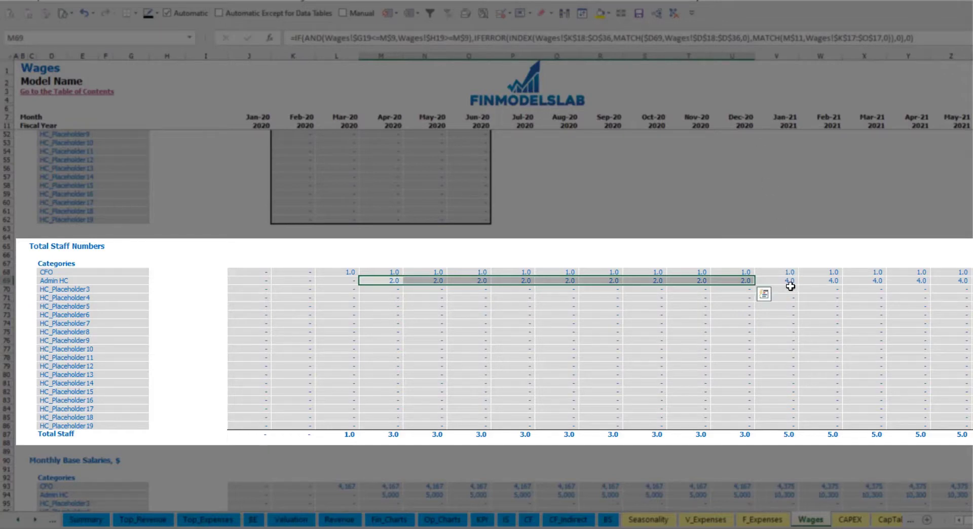
{"action": "left_click", "coordinate": [792, 281]}
{"action": "left_click_drag", "start_coordinate": [793, 278], "coordinate": [971, 280]}
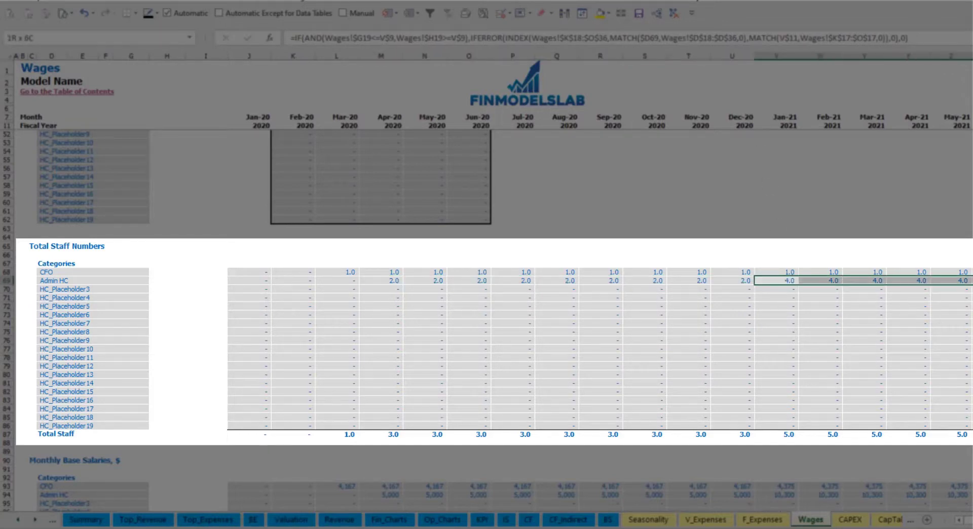
{"action": "scroll", "coordinate": [486, 284], "scroll_direction": "right", "scroll_amount": 10}
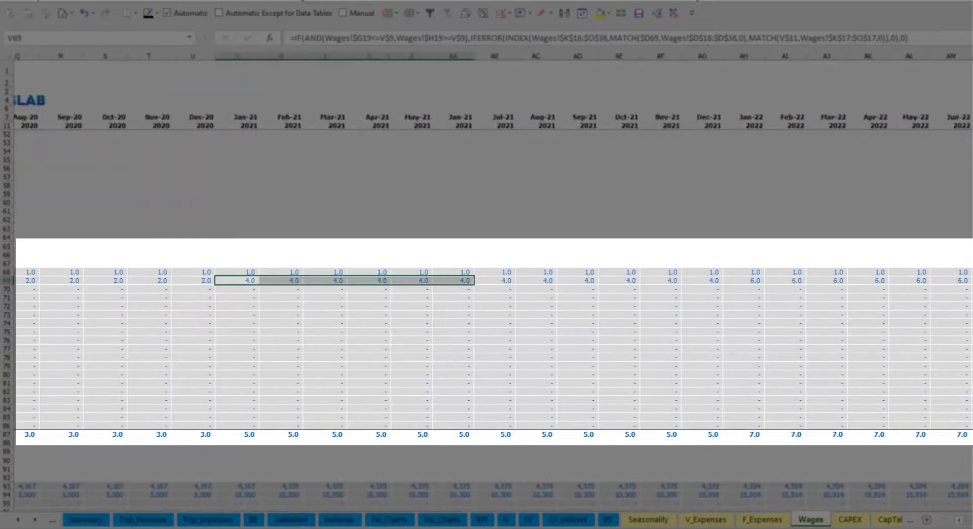
{"action": "left_click", "coordinate": [896, 281]}
{"action": "scroll", "coordinate": [487, 284], "scroll_direction": "right", "scroll_amount": 5}
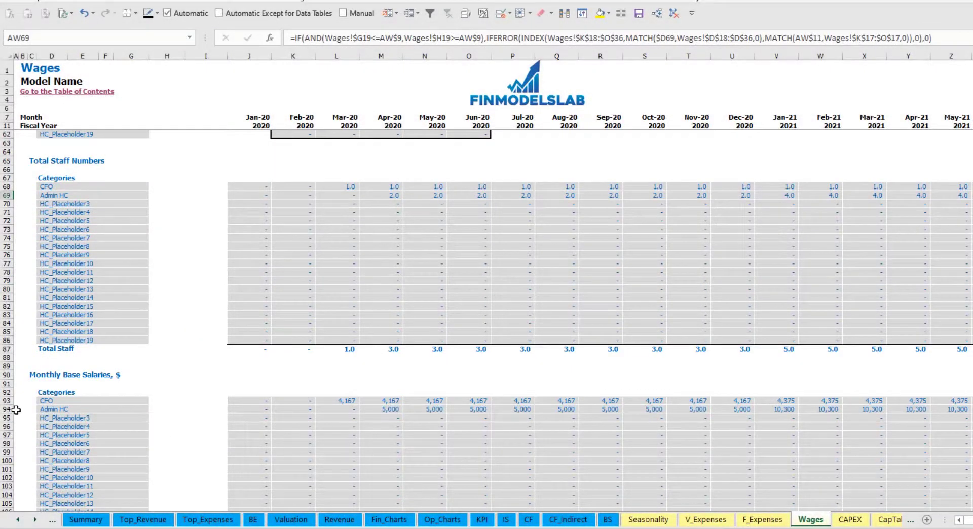
Step: Compare the Admin HC monthly base salaries and their formulas with the staff numbers for Apr-20 and May-21
{"action": "left_click", "coordinate": [16, 411]}
{"action": "left_click", "coordinate": [383, 410]}
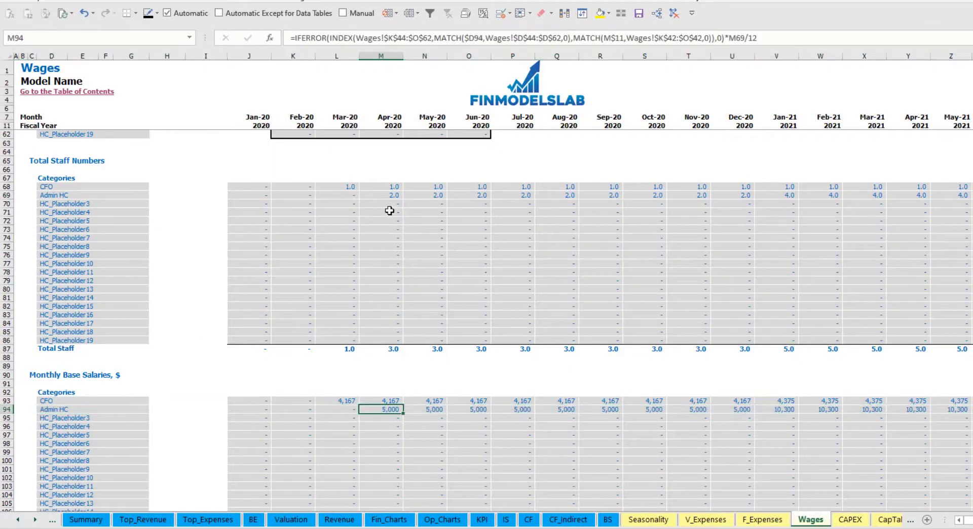
{"action": "left_click", "coordinate": [389, 196]}
{"action": "left_click", "coordinate": [951, 195]}
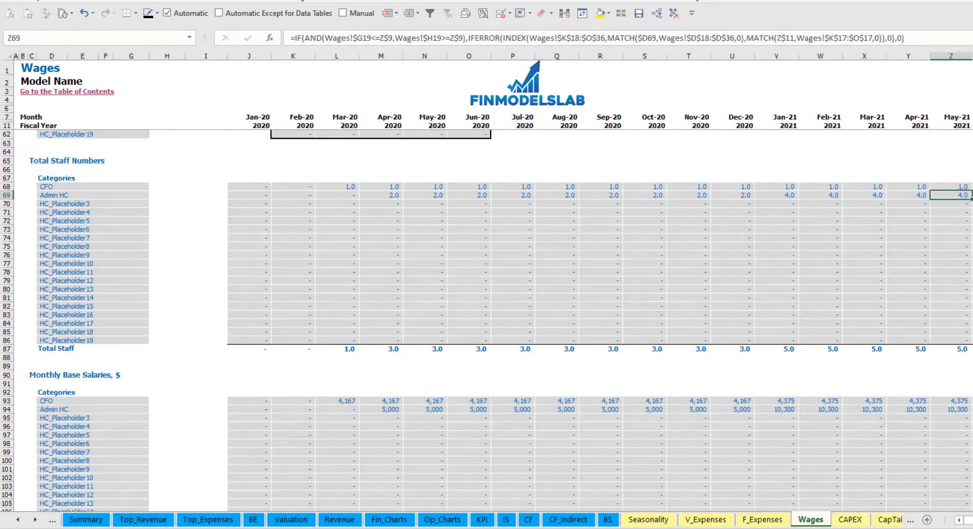
{"action": "left_click", "coordinate": [965, 410]}
Step: Review the Admin HC rows and totals in the Monthly Bonus and Monthly Base Taxes sections
{"action": "scroll", "coordinate": [776, 436], "scroll_direction": "down", "scroll_amount": 10}
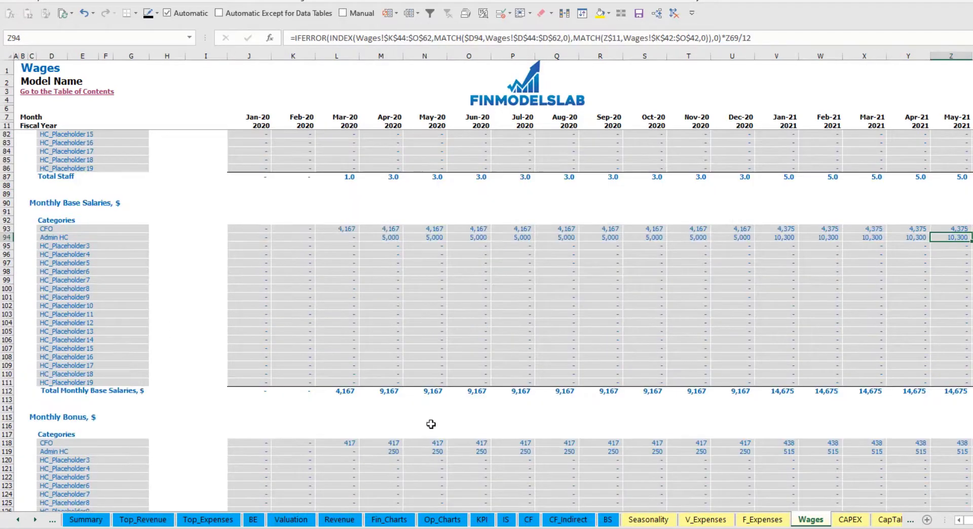
{"action": "scroll", "coordinate": [336, 376], "scroll_direction": "down", "scroll_amount": 7}
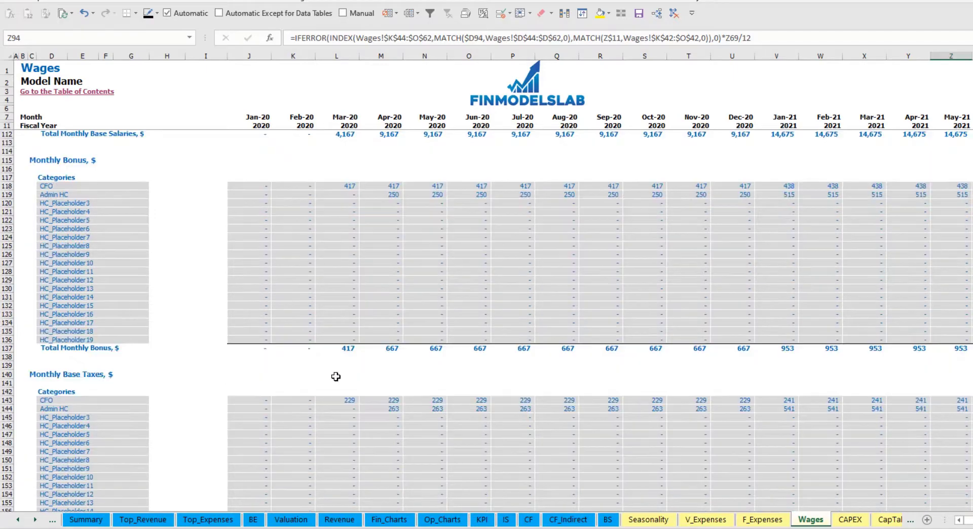
{"action": "scroll", "coordinate": [229, 396], "scroll_direction": "down", "scroll_amount": 3}
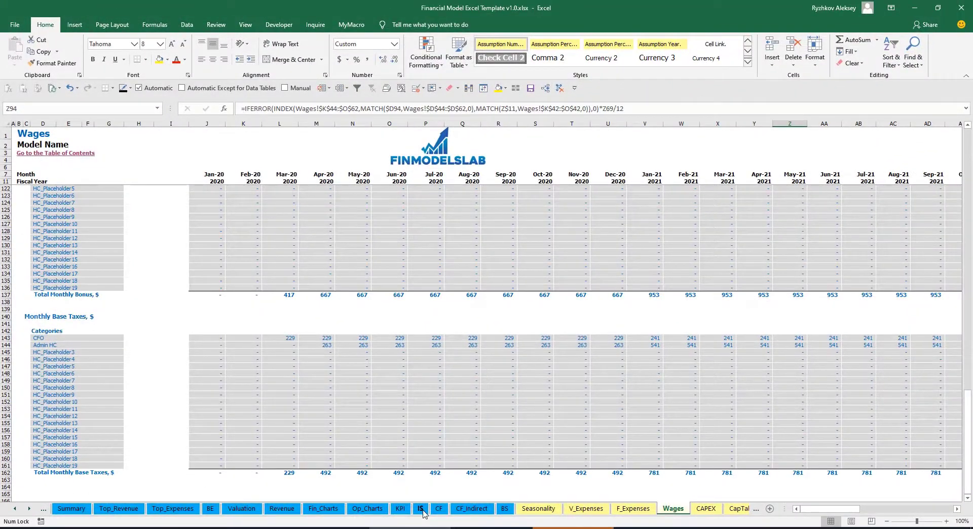
Step: Expand the salary and wages rows on the IS sheet and review the staff category lines and the CFO's Jan-20 formula
{"action": "left_click", "coordinate": [420, 509]}
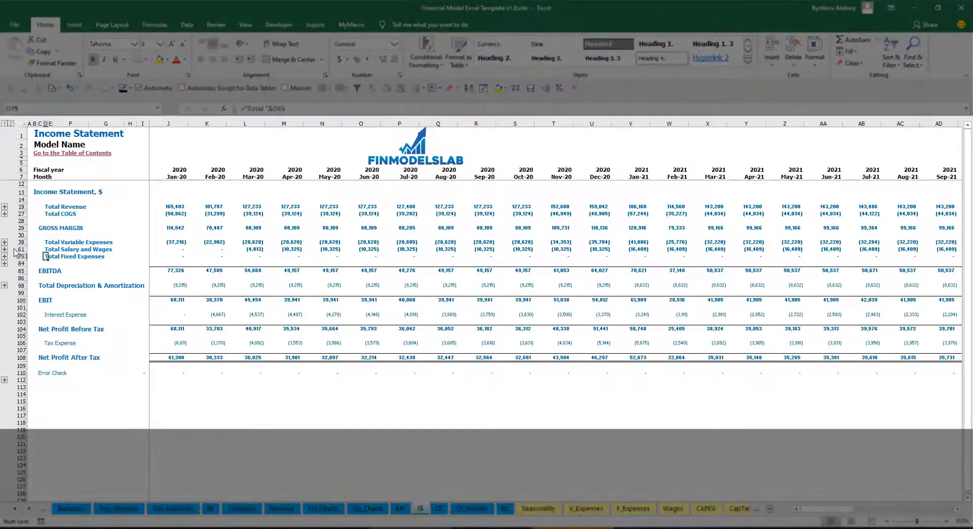
{"action": "left_click", "coordinate": [5, 249]}
{"action": "left_click", "coordinate": [153, 263]}
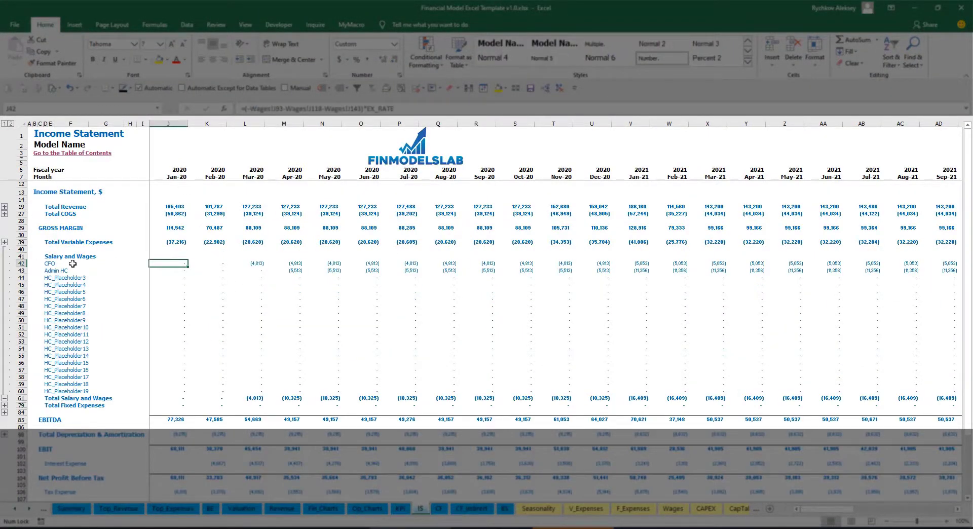
{"action": "left_click_drag", "start_coordinate": [50, 262], "coordinate": [50, 391]}
{"action": "left_click", "coordinate": [87, 270]}
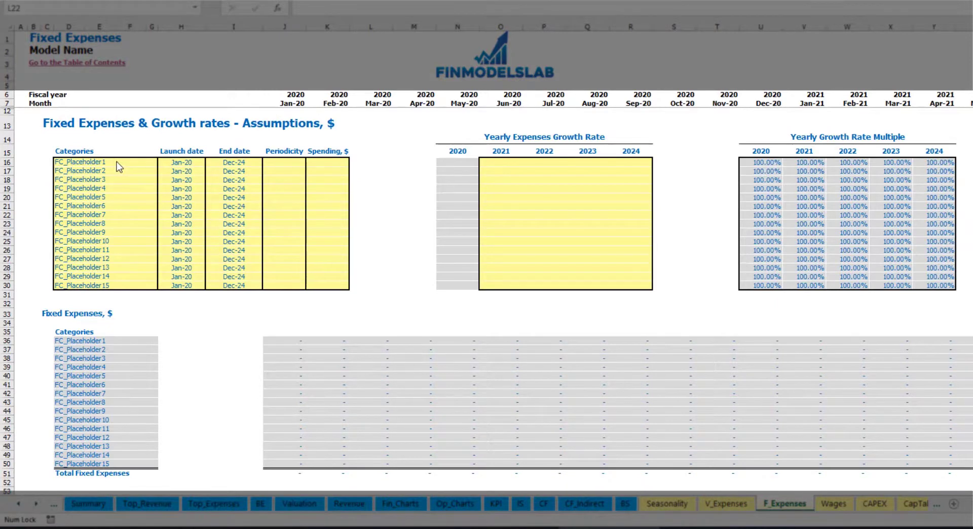
Step: On the F_Expenses sheet, name the first fixed expense category Utilities and set its launch date to Mar-20
{"action": "left_click", "coordinate": [108, 161]}
{"action": "type", "text": "Utiliti"}
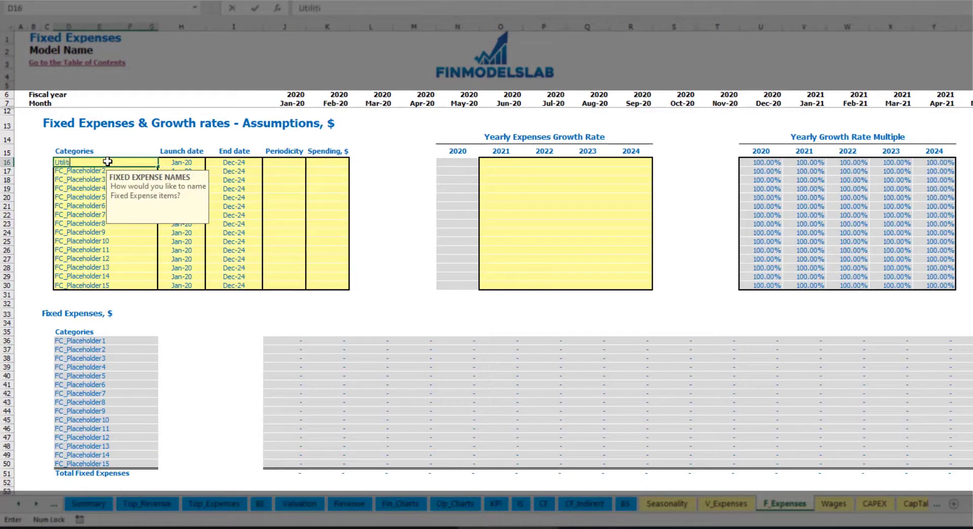
{"action": "type", "text": "es"}
{"action": "key", "text": "Return"}
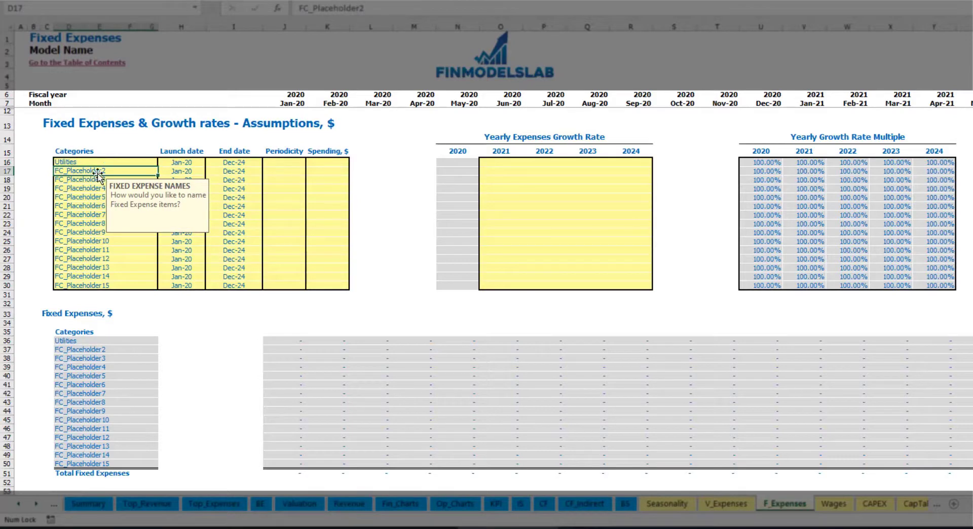
{"action": "left_click", "coordinate": [187, 162]}
{"action": "left_click", "coordinate": [210, 162]}
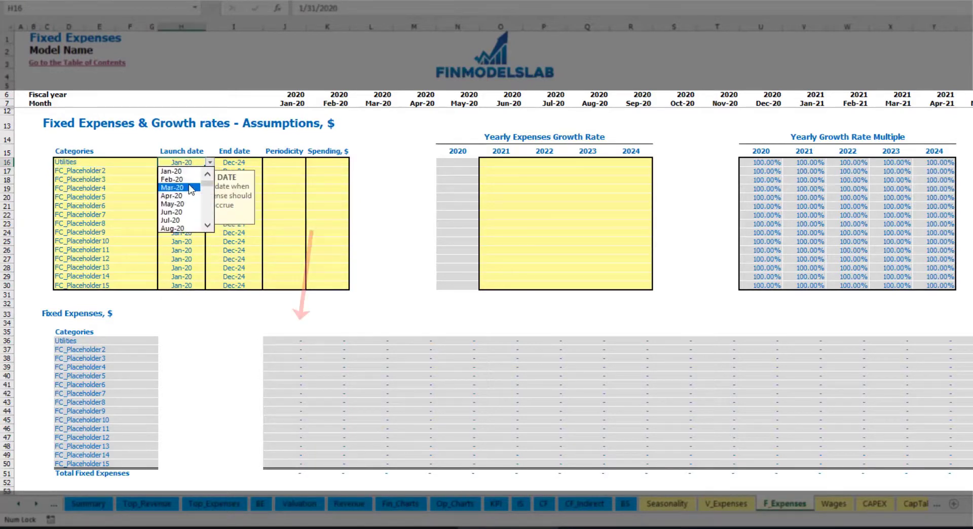
{"action": "left_click", "coordinate": [181, 185]}
Step: Check the end date of Utilities and the extent of the sheet's monthly timeline
{"action": "left_click", "coordinate": [244, 161]}
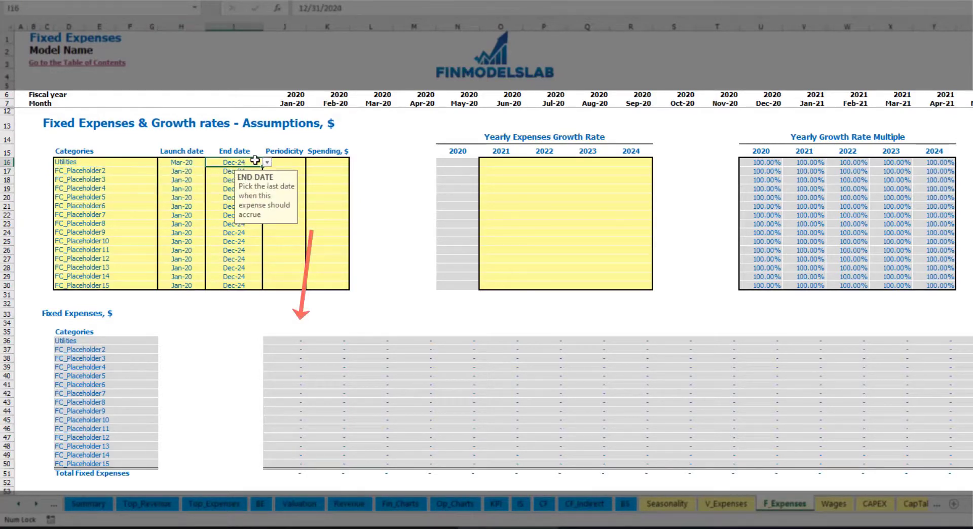
{"action": "left_click", "coordinate": [292, 104]}
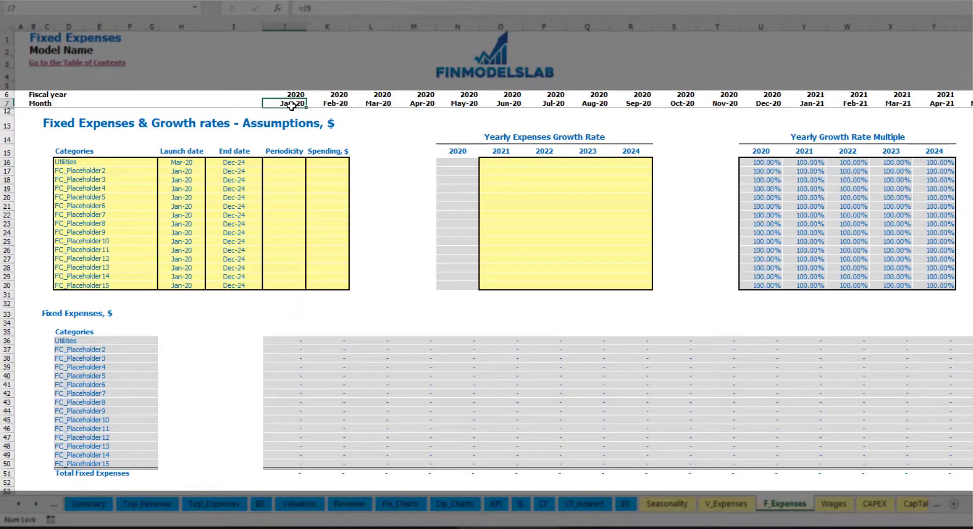
{"action": "key", "text": "ctrl+Right"}
{"action": "key", "text": "ctrl+Left"}
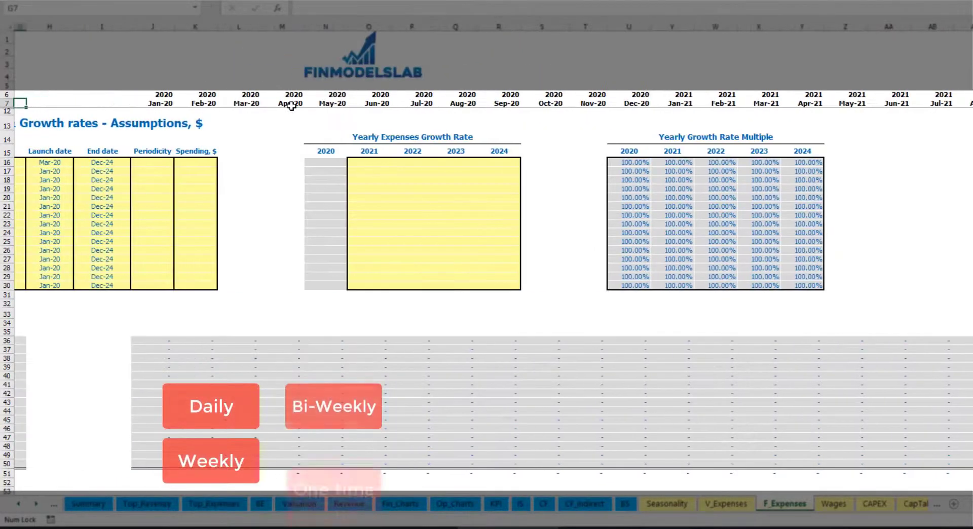
Step: Set the Utilities periodicity to Daily and its spending to 50
{"action": "left_click", "coordinate": [304, 163]}
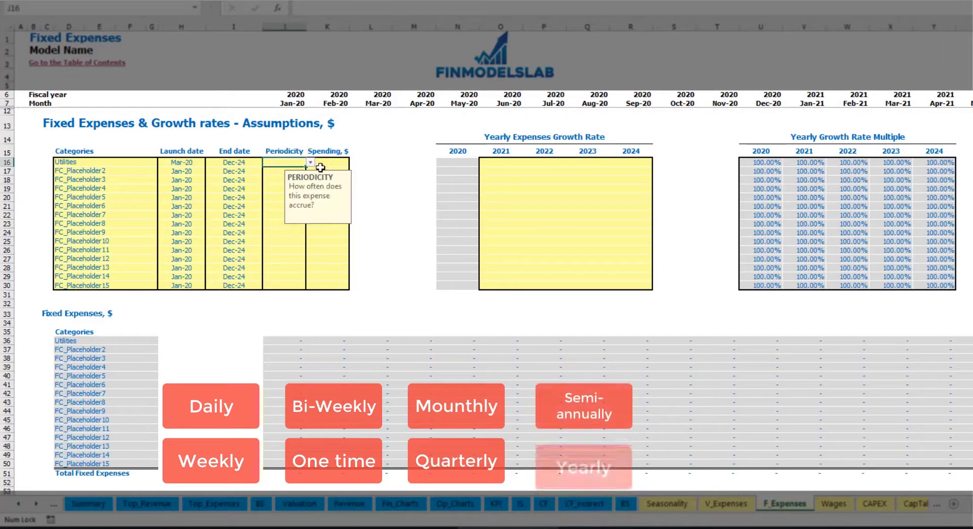
{"action": "left_click", "coordinate": [310, 163]}
{"action": "left_click", "coordinate": [297, 178]}
{"action": "key", "text": "Right"}
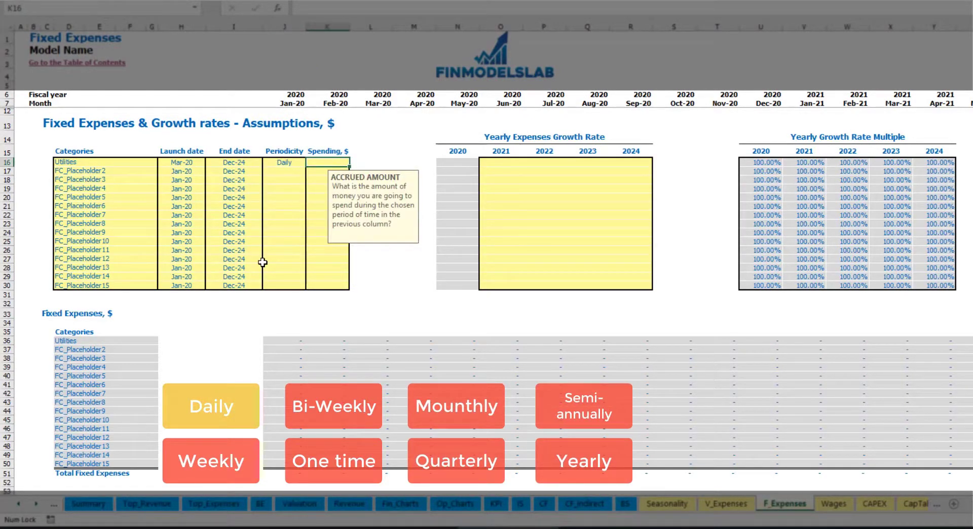
{"action": "type", "text": "50"}
{"action": "key", "text": "Return"}
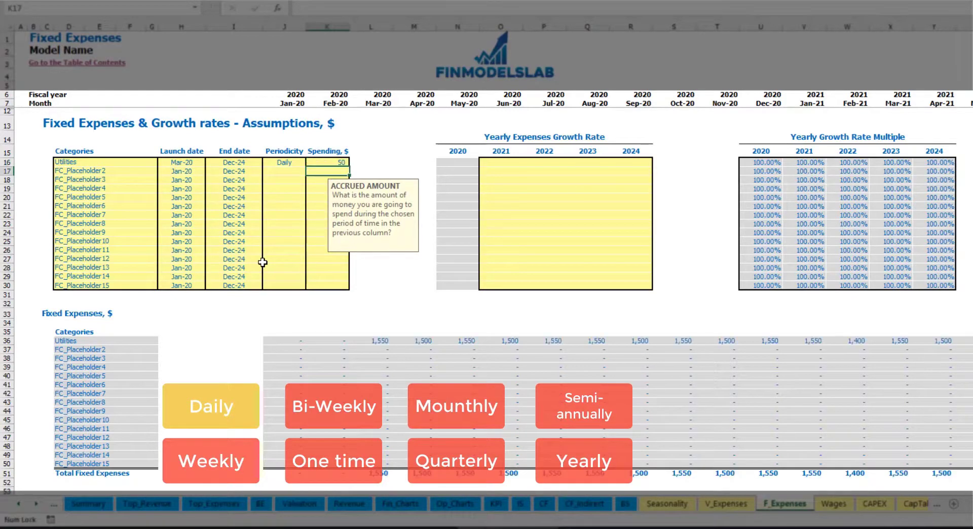
Step: Compare the calculated Utilities amounts for Mar-20, Apr-20 and May-20 in the Fixed Expenses section
{"action": "left_click", "coordinate": [378, 343]}
{"action": "left_click", "coordinate": [421, 342]}
{"action": "left_click", "coordinate": [473, 342]}
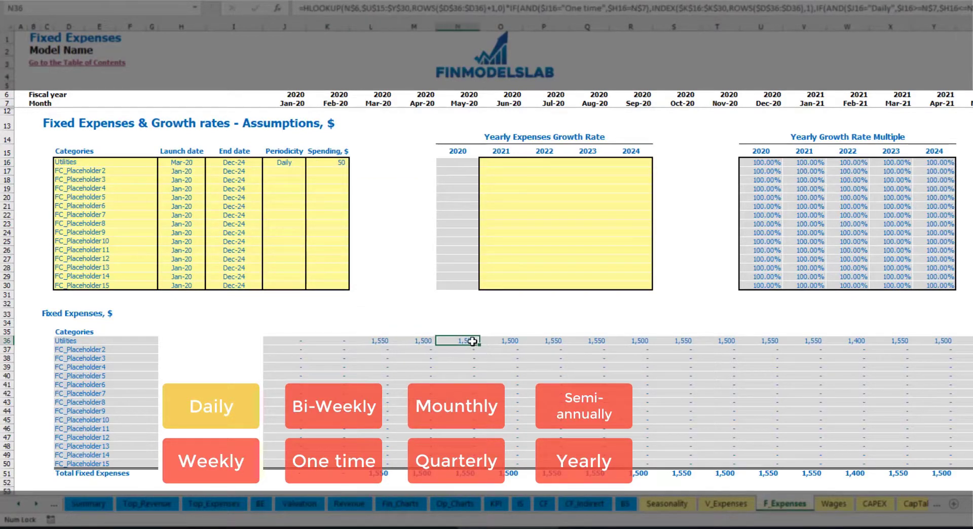
{"action": "left_click", "coordinate": [379, 341]}
{"action": "left_click", "coordinate": [407, 344]}
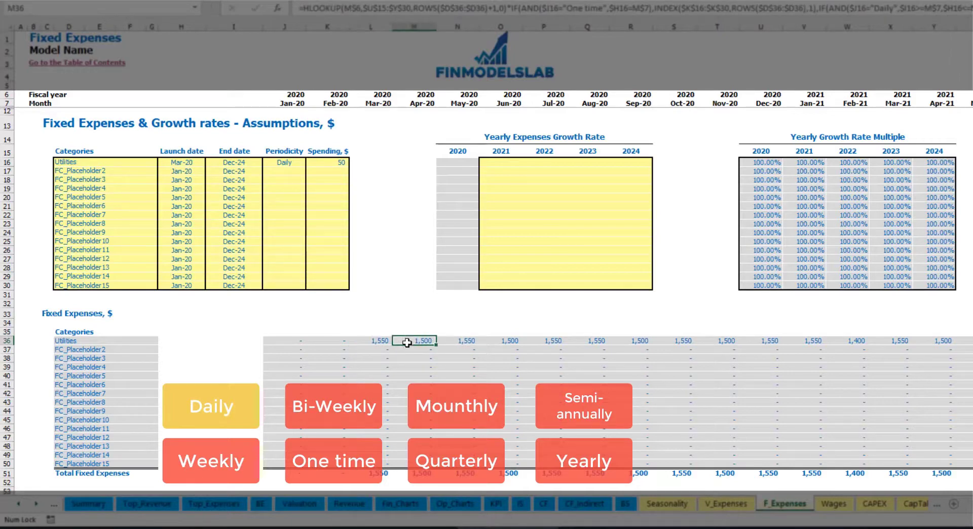
{"action": "left_click", "coordinate": [378, 103]}
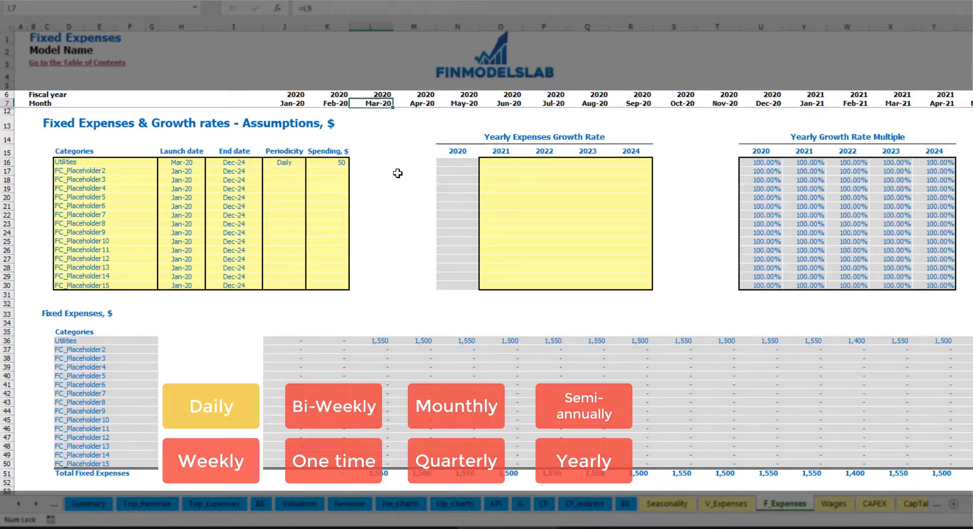
{"action": "left_click", "coordinate": [383, 341]}
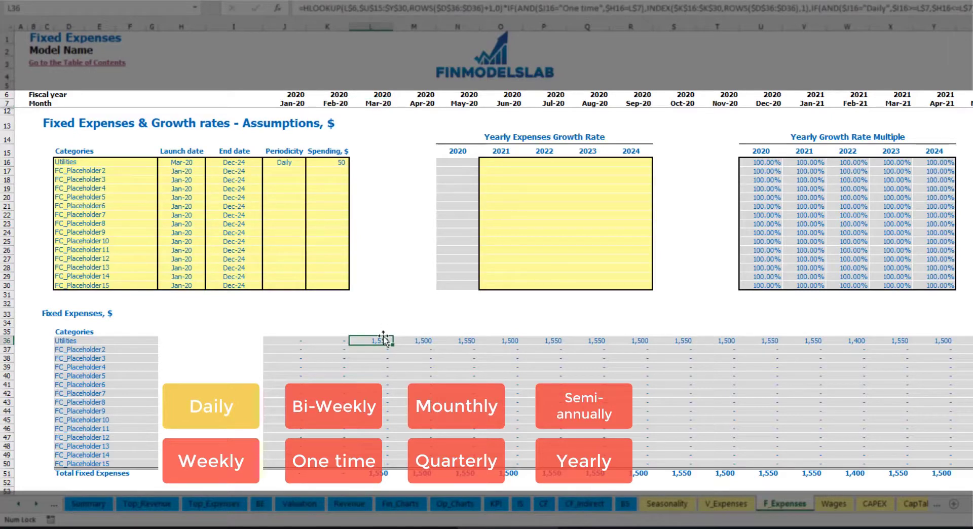
{"action": "left_click", "coordinate": [423, 342]}
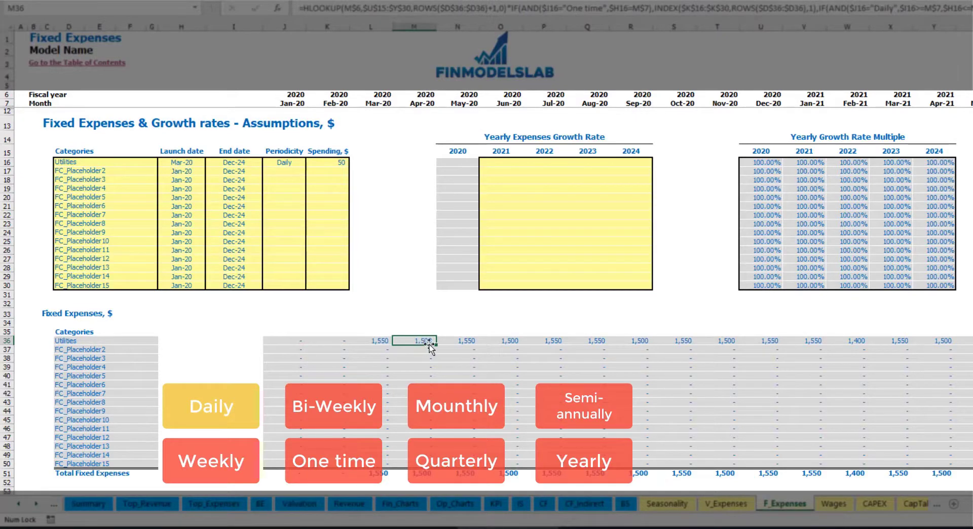
Step: Enter a 5% yearly expenses growth rate for Utilities in 2021 and copy it to 2022 through 2024
{"action": "left_click", "coordinate": [507, 164]}
{"action": "type", "text": "5%"}
{"action": "key", "text": "Return"}
{"action": "key", "text": "Up"}
{"action": "key", "text": "ctrl+c"}
{"action": "key", "text": "Right"}
{"action": "key", "text": "shift+Right"}
{"action": "key", "text": "shift+Right"}
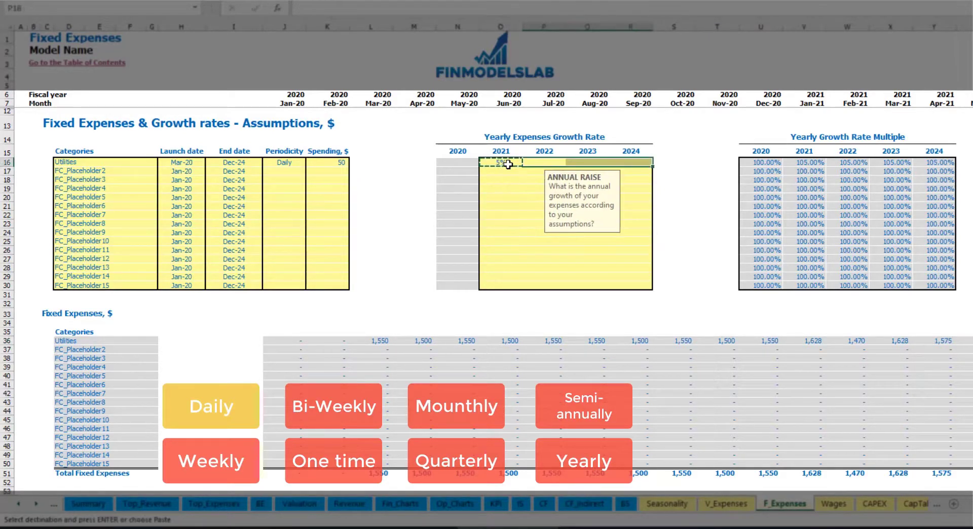
{"action": "key", "text": "ctrl+v"}
{"action": "left_click_drag", "start_coordinate": [507, 163], "coordinate": [631, 162]}
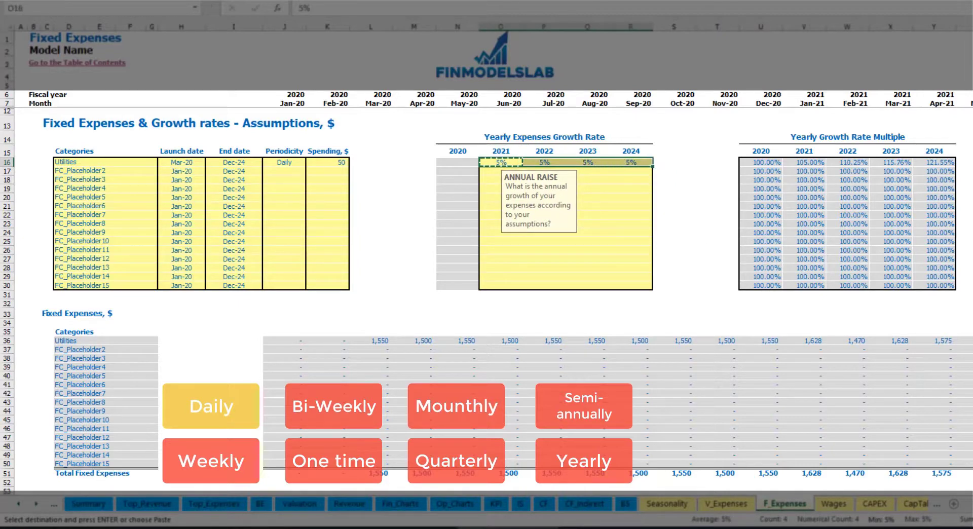
{"action": "left_click_drag", "start_coordinate": [969, 504], "coordinate": [902, 491]}
Step: Name the second fixed expense category Advertising
{"action": "left_click", "coordinate": [115, 168]}
{"action": "key", "text": "Escape"}
{"action": "type", "text": "Adverti"}
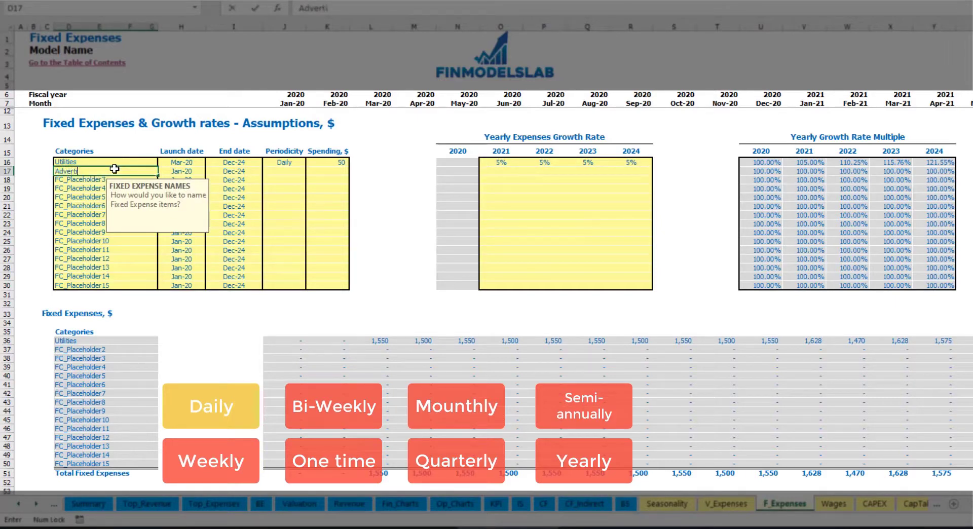
{"action": "key", "text": "Return"}
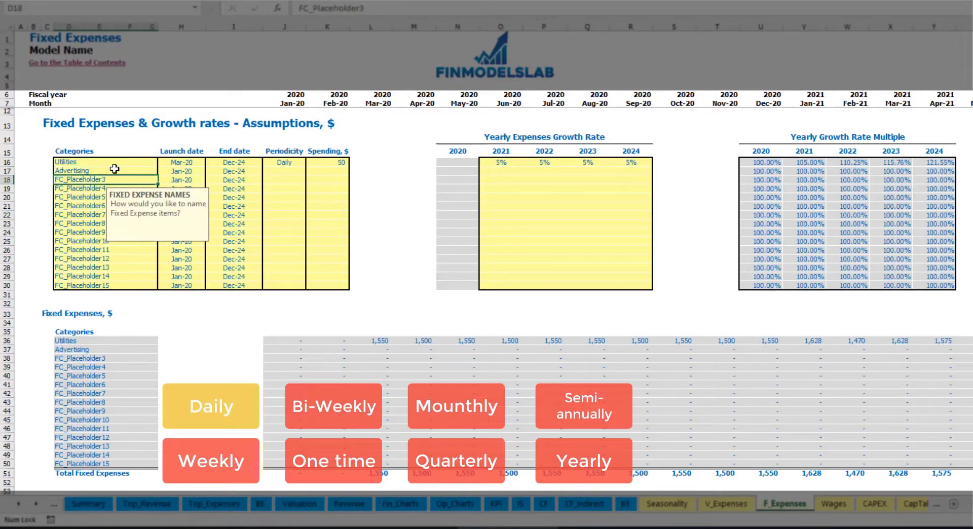
Step: Set the Advertising launch date to Mar-20 and its end date to Aug-24
{"action": "left_click", "coordinate": [181, 172]}
{"action": "left_click", "coordinate": [210, 172]}
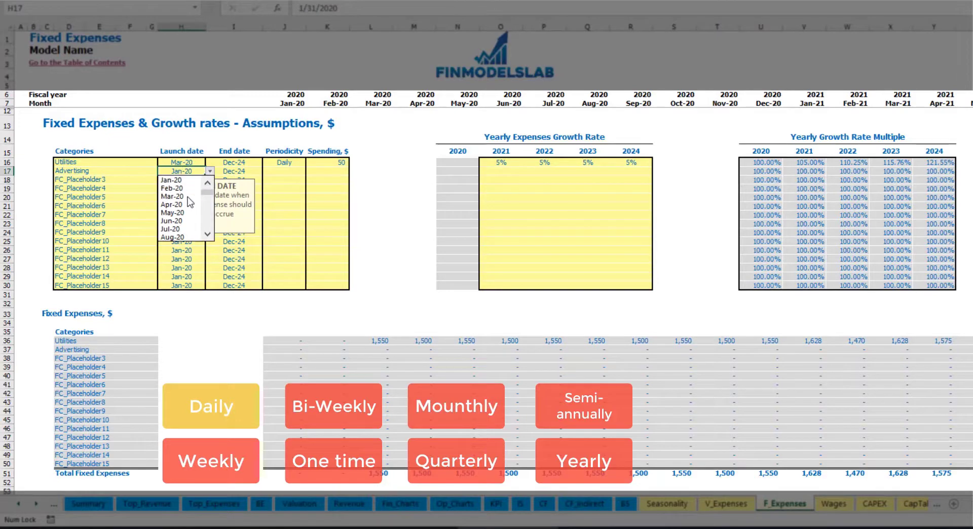
{"action": "left_click", "coordinate": [179, 194]}
{"action": "left_click", "coordinate": [244, 171]}
{"action": "left_click", "coordinate": [267, 171]}
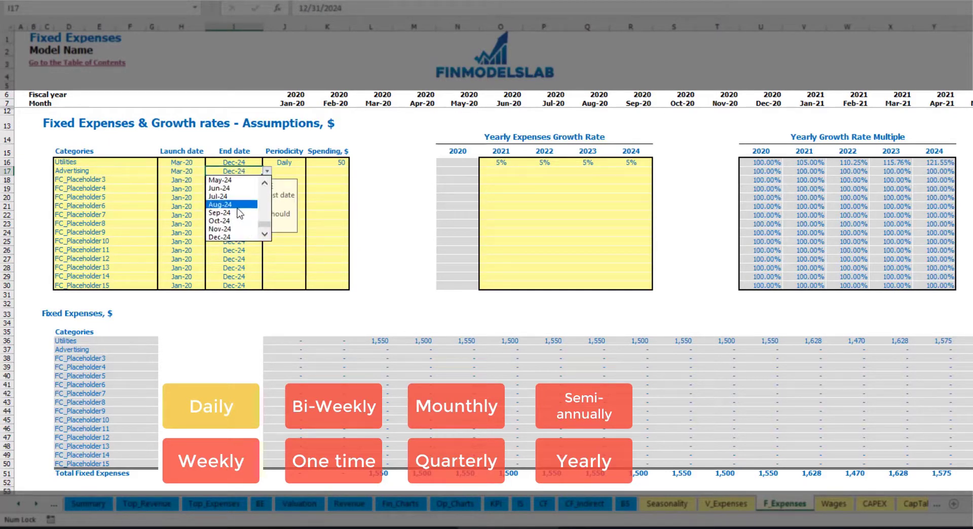
{"action": "left_click", "coordinate": [239, 204]}
Step: Set the Advertising periodicity to Weekly and its spending to 100
{"action": "left_click", "coordinate": [294, 170]}
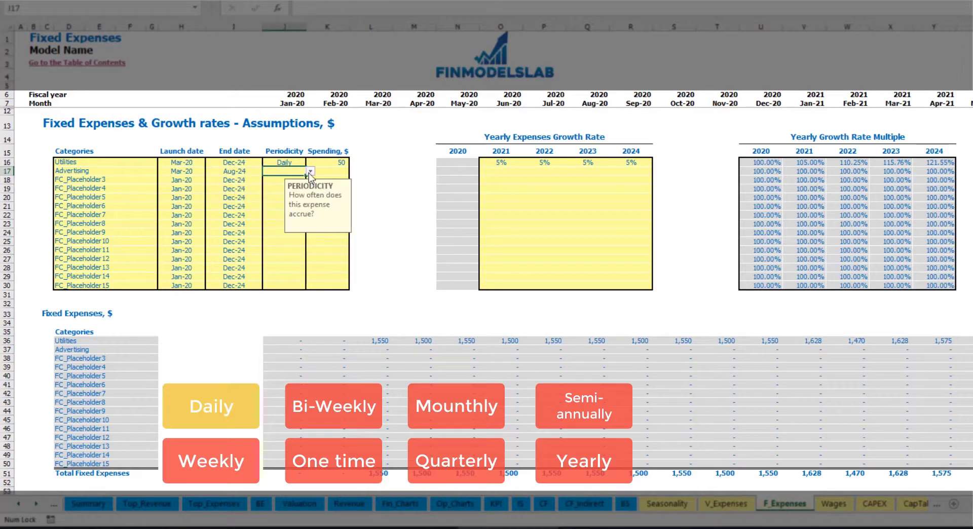
{"action": "left_click", "coordinate": [311, 170]}
{"action": "left_click", "coordinate": [274, 196]}
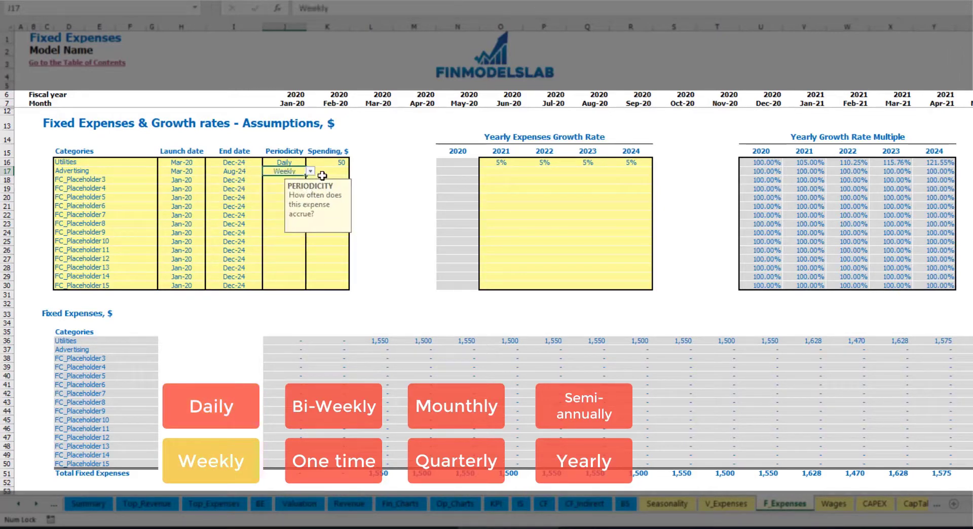
{"action": "left_click", "coordinate": [325, 173]}
{"action": "type", "text": "100"}
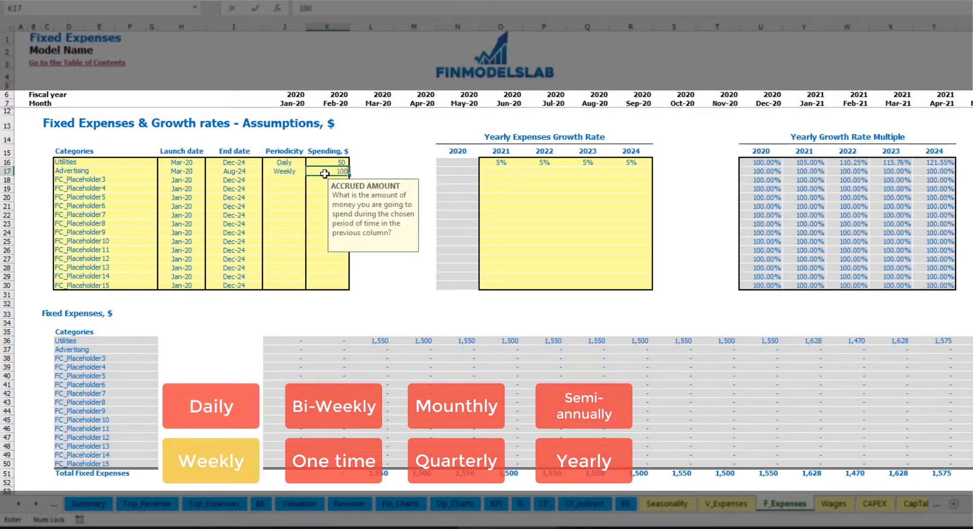
{"action": "key", "text": "Return"}
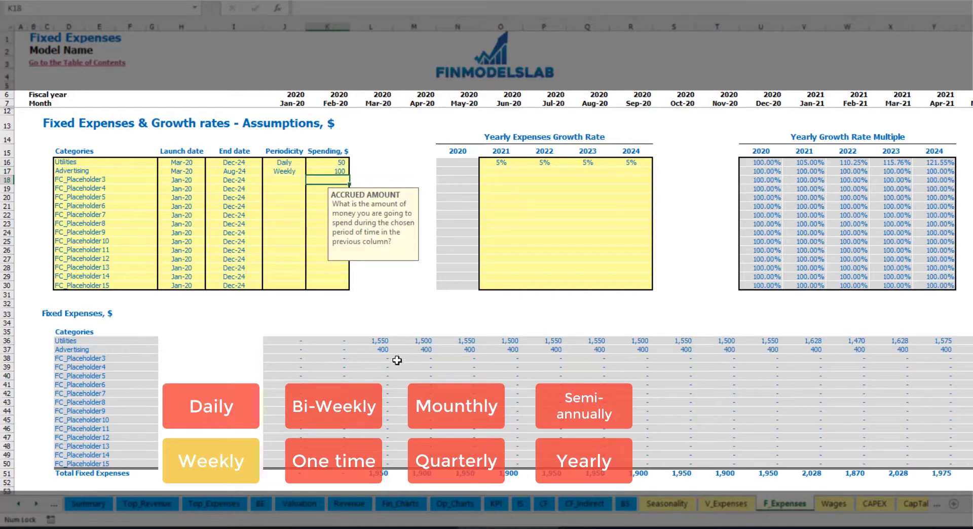
Step: Check the calculated monthly Advertising amounts from Mar-20 through the end of its period in 2024
{"action": "left_click", "coordinate": [385, 350]}
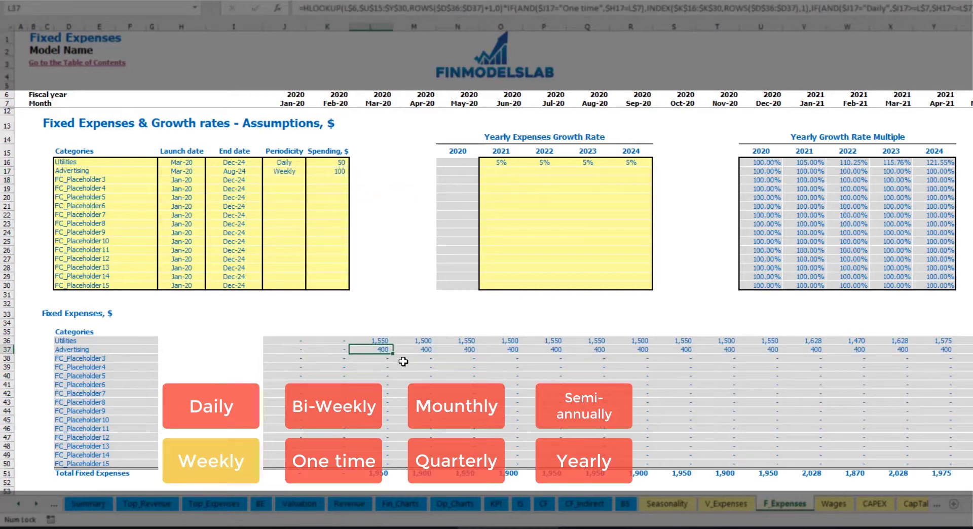
{"action": "scroll", "coordinate": [492, 289], "scroll_direction": "right", "scroll_amount": 10}
{"action": "scroll", "coordinate": [487, 284], "scroll_direction": "right", "scroll_amount": 2}
{"action": "left_click", "coordinate": [970, 26]}
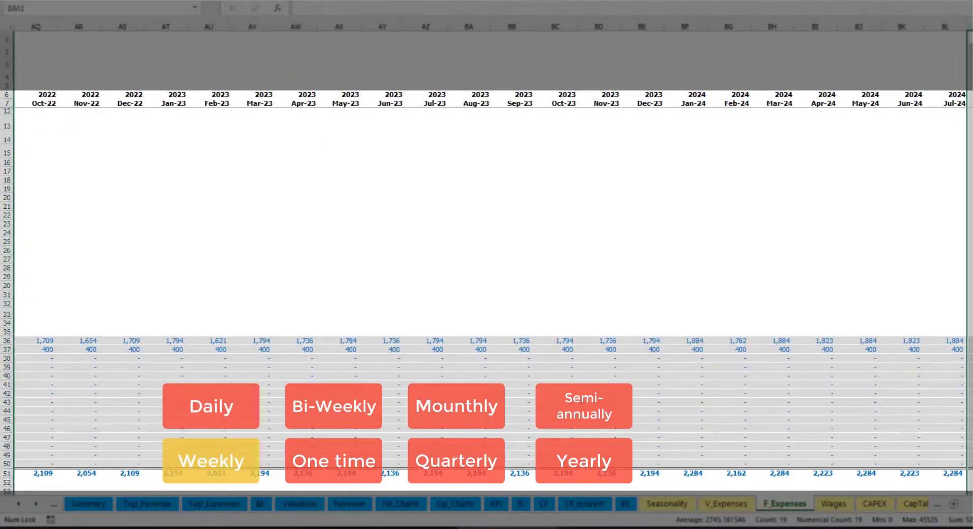
{"action": "left_click", "coordinate": [970, 350]}
{"action": "scroll", "coordinate": [487, 284], "scroll_direction": "left", "scroll_amount": 14}
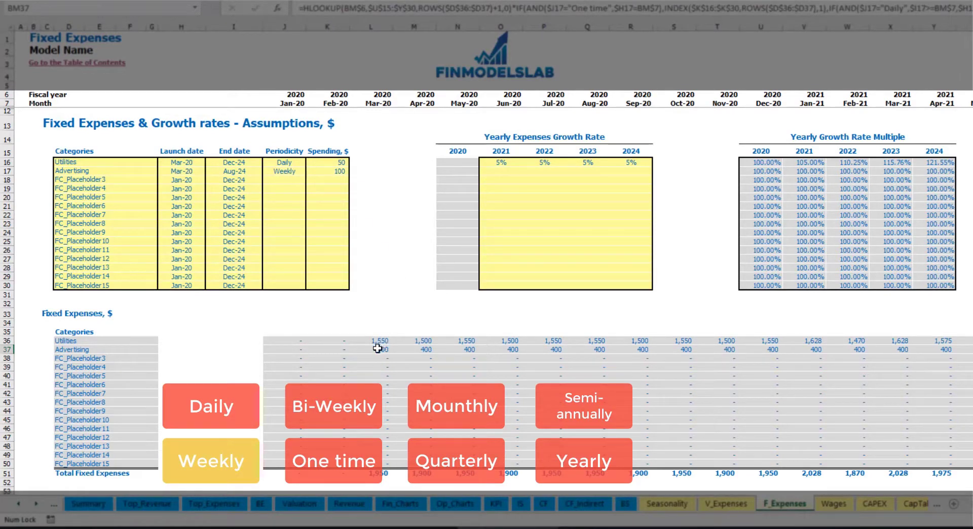
Step: Change the Advertising periodicity to Bi-Weekly and its spending to 500
{"action": "left_click", "coordinate": [290, 171]}
{"action": "left_click", "coordinate": [310, 171]}
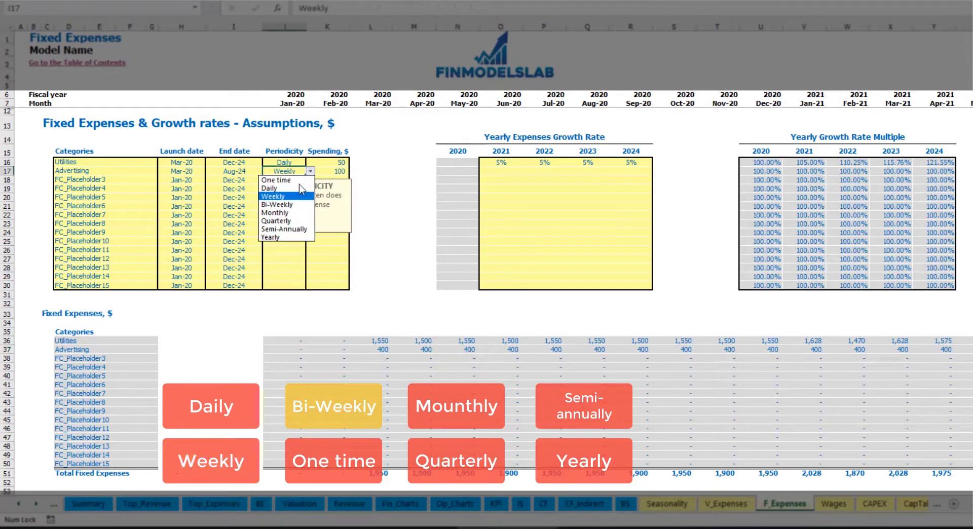
{"action": "left_click", "coordinate": [295, 205]}
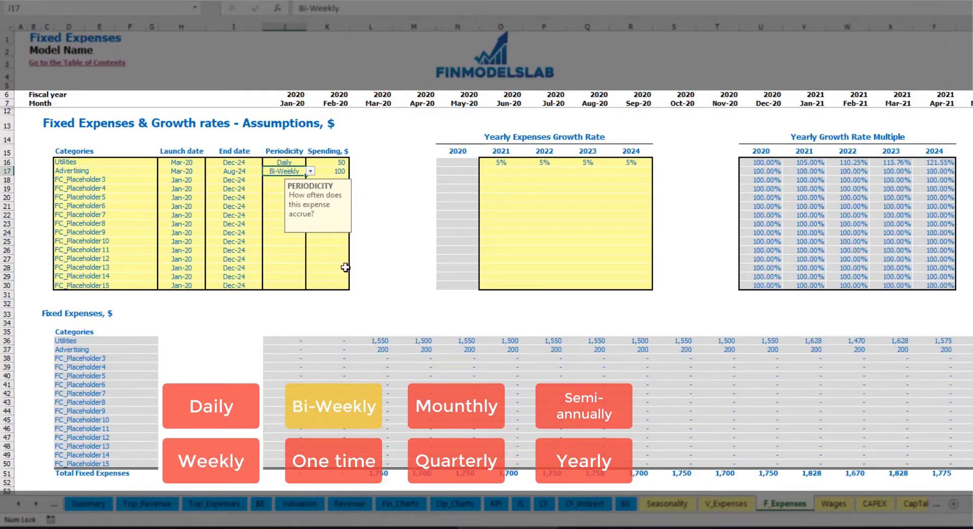
{"action": "left_click", "coordinate": [326, 171]}
{"action": "type", "text": "500"}
{"action": "key", "text": "Return"}
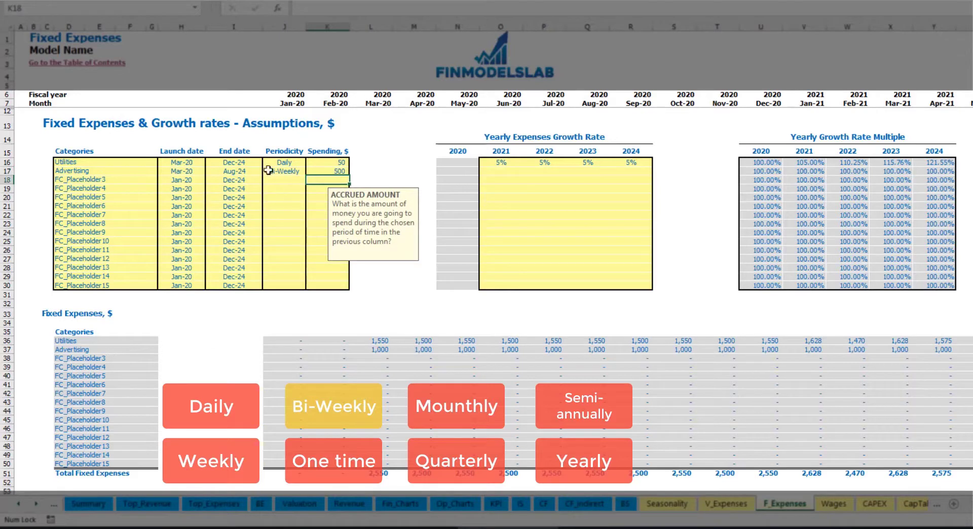
Step: Change the Advertising launch date to Jul-20
{"action": "left_click", "coordinate": [188, 166]}
{"action": "left_click", "coordinate": [191, 172]}
{"action": "left_click", "coordinate": [214, 173]}
{"action": "left_click", "coordinate": [200, 173]}
{"action": "left_click", "coordinate": [208, 172]}
{"action": "left_click", "coordinate": [198, 217]}
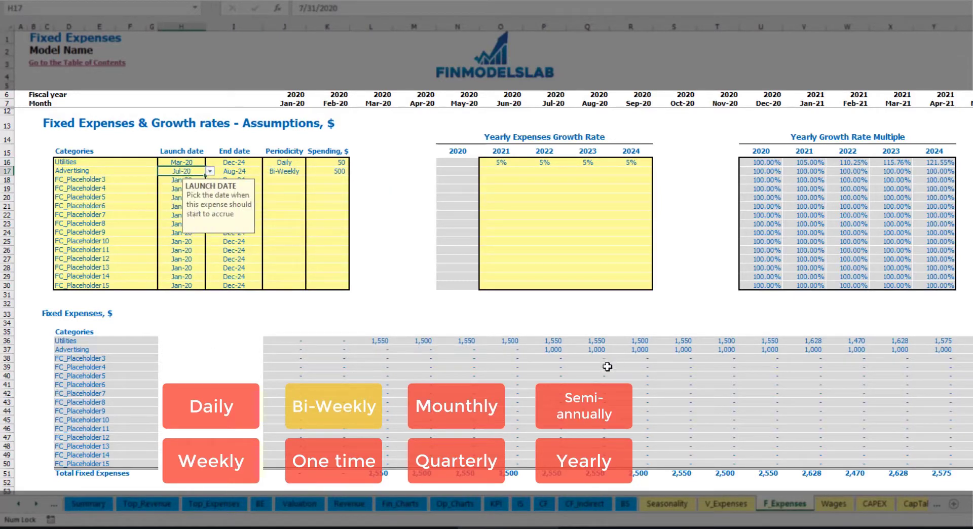
Step: Go through the calculated Advertising amounts month by month, starting from Jul-20
{"action": "left_click", "coordinate": [556, 352]}
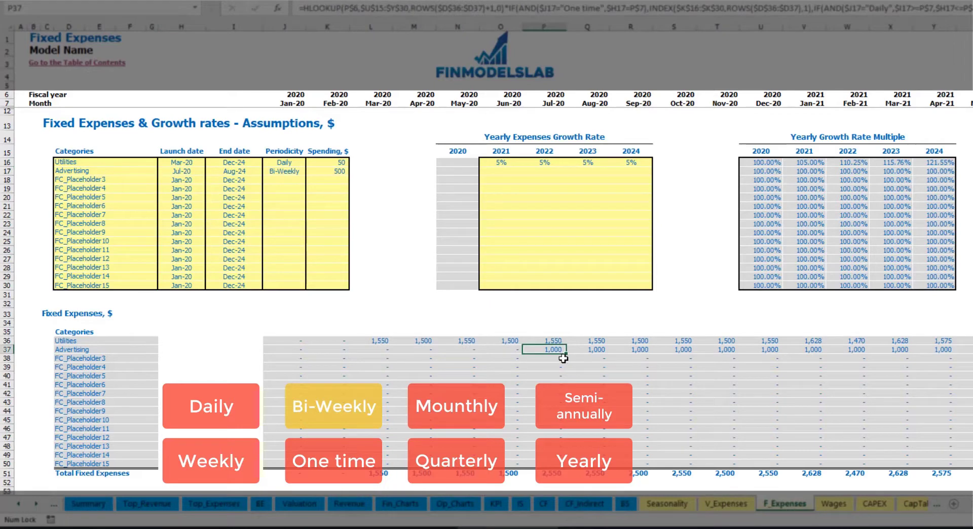
{"action": "key", "text": "Right"}
{"action": "key", "text": "Right"}
{"action": "key", "text": "Right"}
{"action": "key", "text": "Right"}
{"action": "key", "text": "Right"}
{"action": "key", "text": "Right"}
{"action": "key", "text": "Right"}
{"action": "key", "text": "Right"}
{"action": "key", "text": "Right"}
{"action": "key", "text": "Right"}
{"action": "key", "text": "Right"}
{"action": "key", "text": "Right"}
{"action": "key", "text": "Right"}
{"action": "key", "text": "Right"}
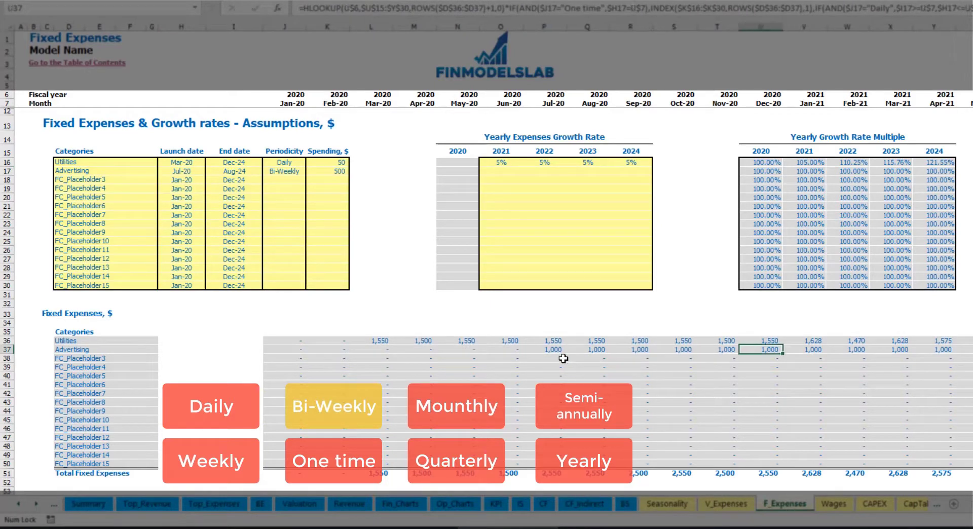
{"action": "key", "text": "Home"}
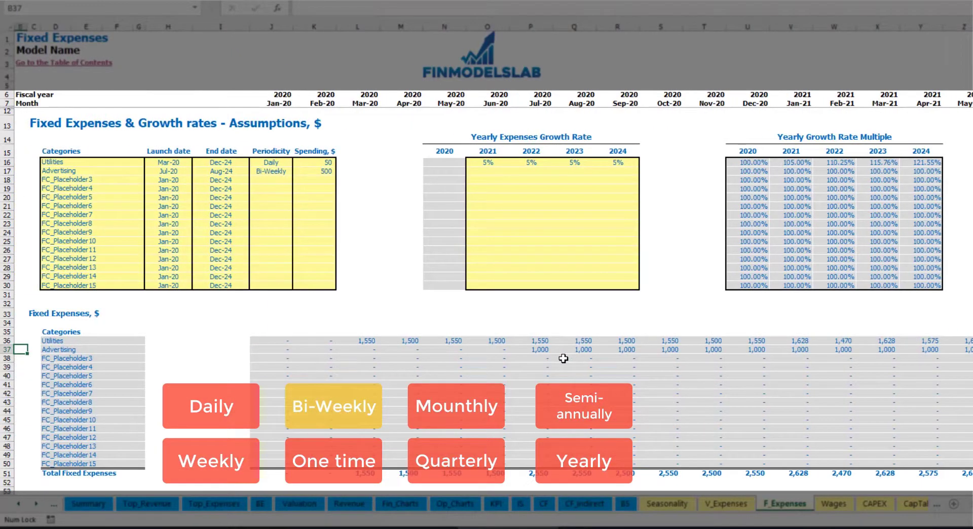
{"action": "left_click", "coordinate": [533, 352]}
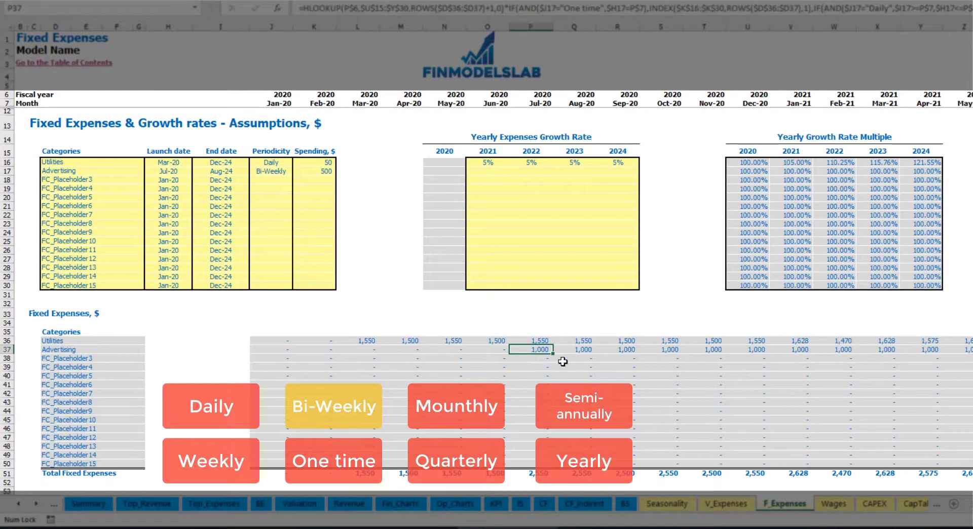
Step: Enter a 3% yearly expenses growth rate for Advertising in 2021 and copy it to 2022 through 2024
{"action": "left_click", "coordinate": [487, 173]}
{"action": "type", "text": "3"}
{"action": "key", "text": "Return"}
{"action": "key", "text": "Up"}
{"action": "key", "text": "ctrl+c"}
{"action": "key", "text": "Right"}
{"action": "key", "text": "shift+Right"}
{"action": "key", "text": "shift+Right"}
{"action": "key", "text": "ctrl+v"}
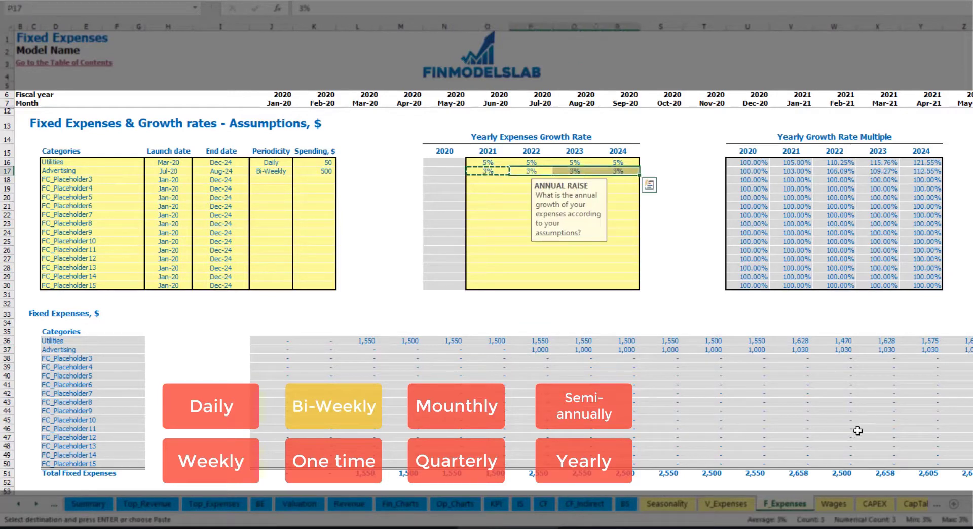
Step: Examine how the Advertising amounts change from Jan-21 through 2024 and check the category's end date
{"action": "left_click", "coordinate": [972, 359]}
{"action": "left_click", "coordinate": [940, 349]}
{"action": "key", "text": "Left"}
{"action": "key", "text": "Left"}
{"action": "key", "text": "Left"}
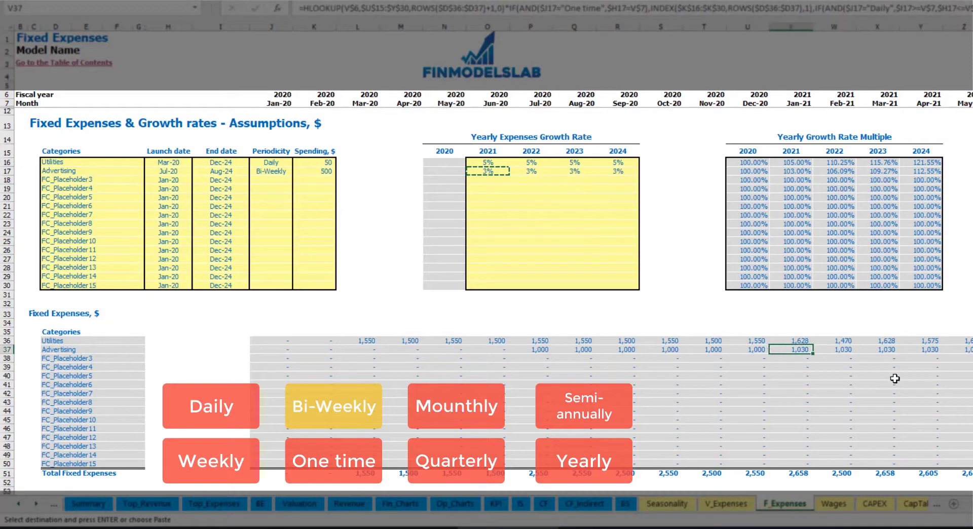
{"action": "scroll", "coordinate": [486, 254], "scroll_direction": "right", "scroll_amount": 10}
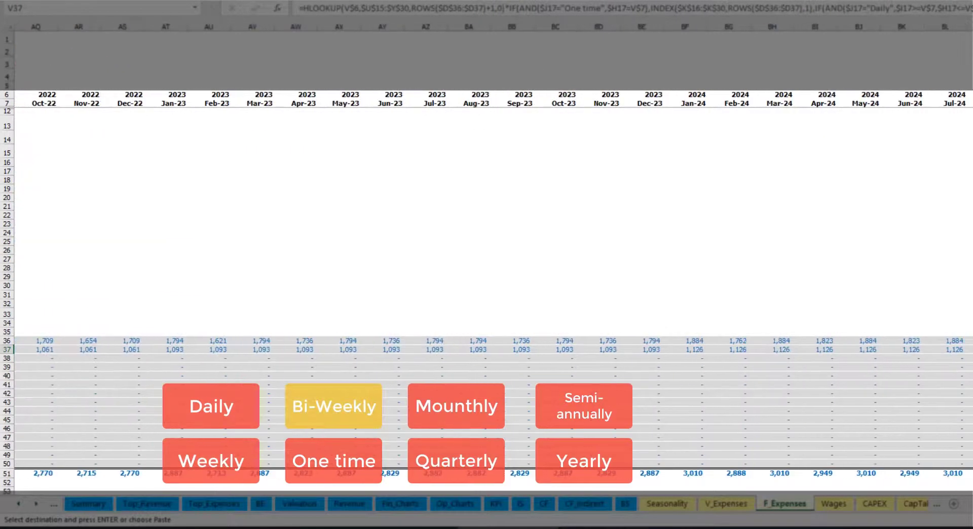
{"action": "left_click", "coordinate": [971, 26]}
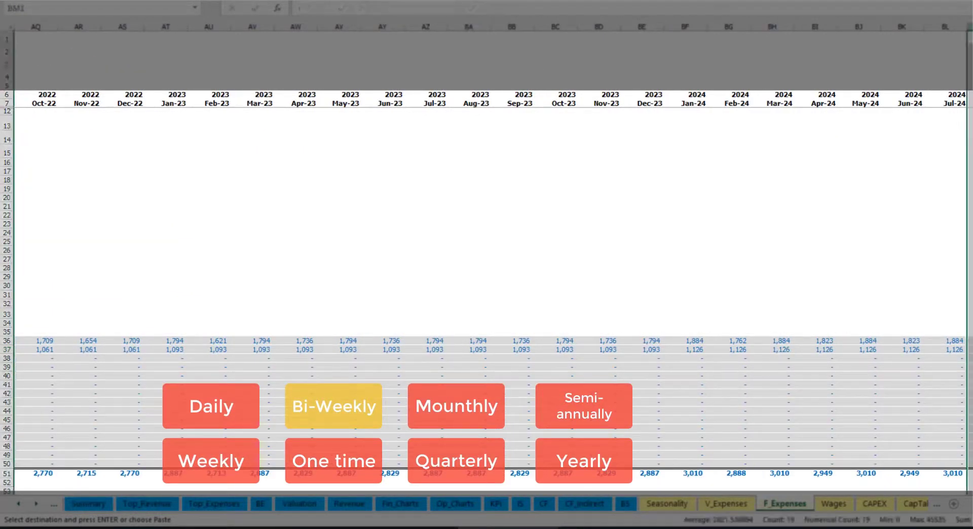
{"action": "scroll", "coordinate": [207, 228], "scroll_direction": "left", "scroll_amount": 15}
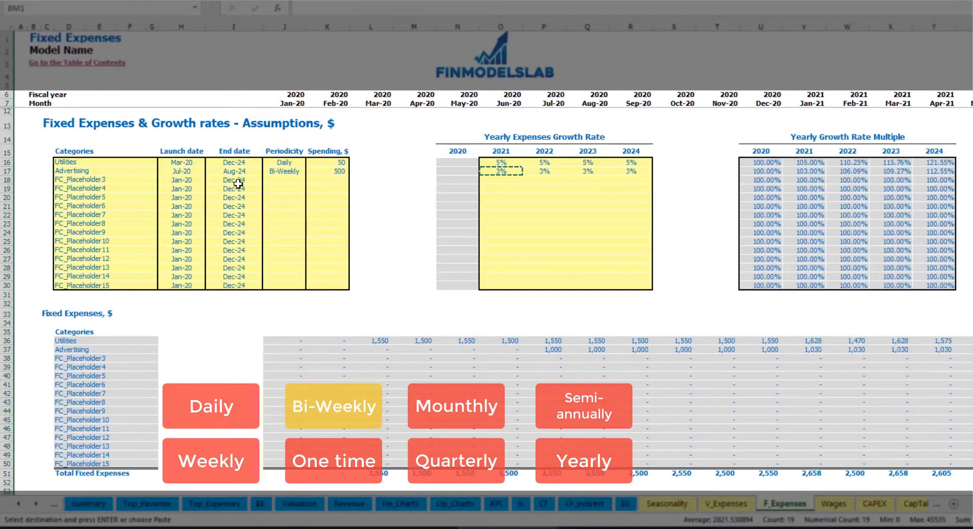
{"action": "left_click", "coordinate": [238, 172]}
Step: Rename the third fixed expense category as Office Setup and set its periodicity to One time
{"action": "left_click", "coordinate": [86, 179]}
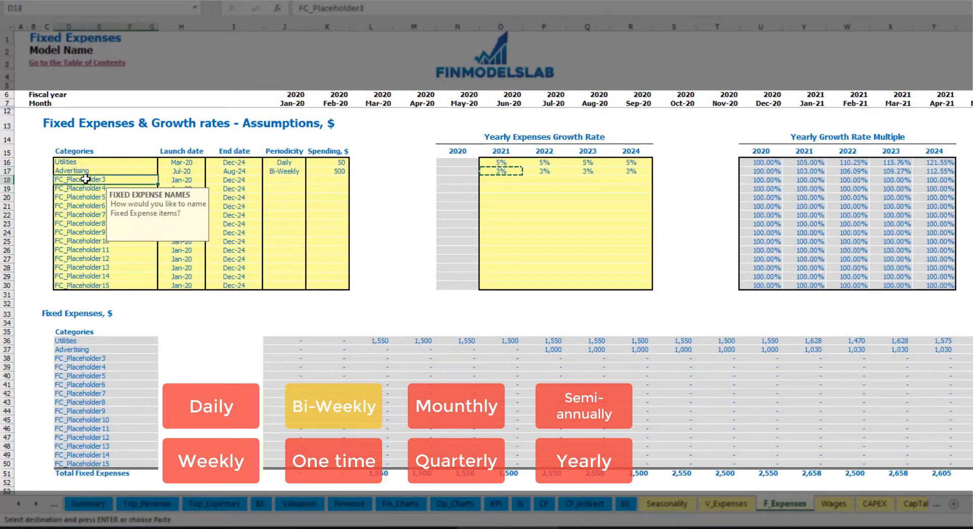
{"action": "type", "text": "S"}
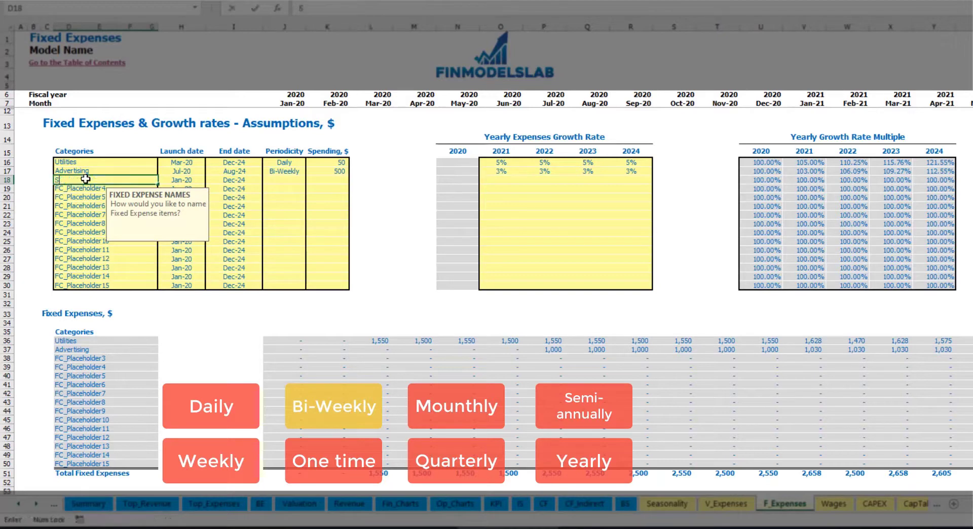
{"action": "type", "text": "ffice"}
{"action": "key", "text": "Return"}
{"action": "left_click", "coordinate": [287, 181]}
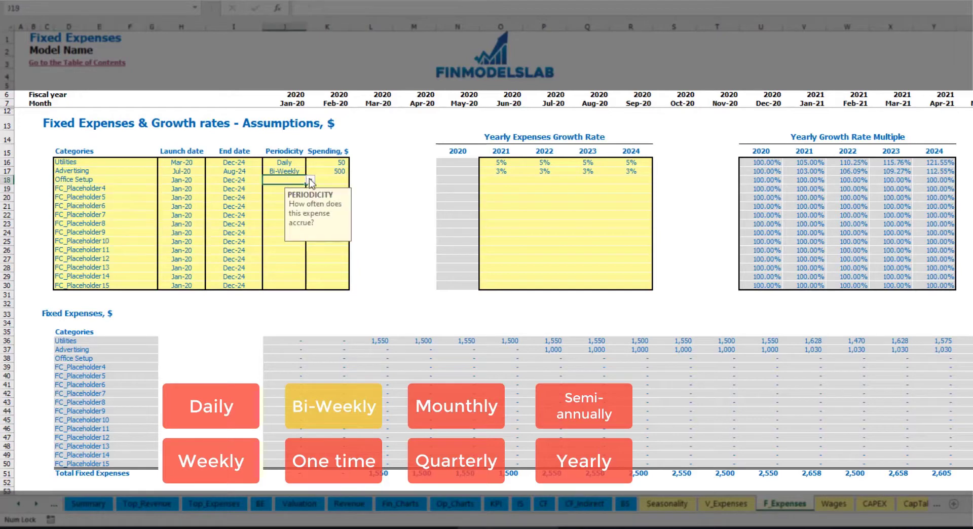
{"action": "left_click", "coordinate": [310, 180]}
{"action": "left_click", "coordinate": [297, 189]}
Step: Set the Office Setup launch date to Feb-20 and its spending to 5000, then check its growth-rate cells and calculated amount
{"action": "left_click", "coordinate": [197, 179]}
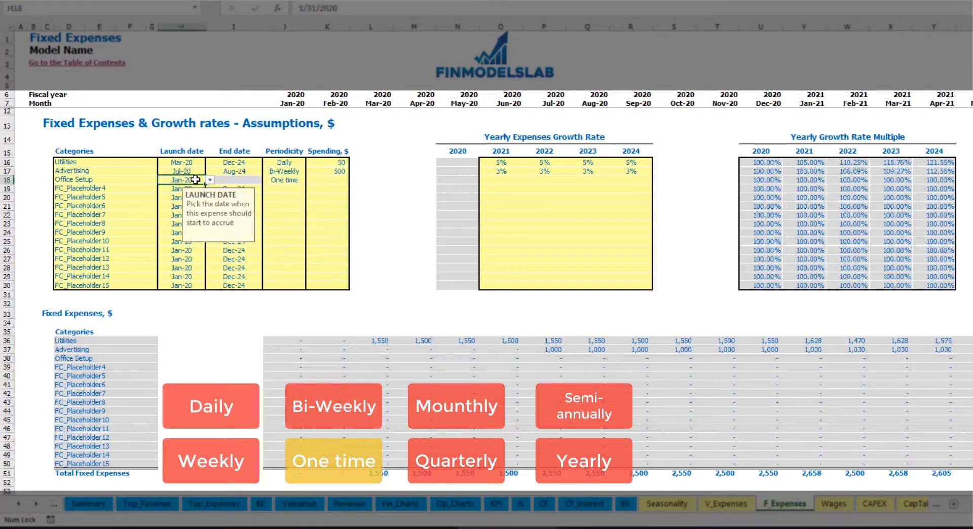
{"action": "left_click", "coordinate": [211, 180]}
{"action": "left_click", "coordinate": [241, 197]}
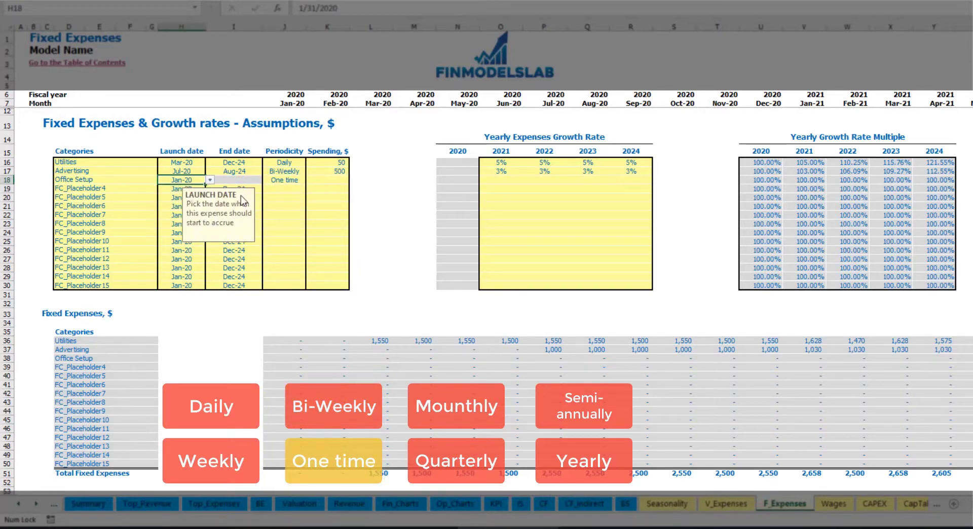
{"action": "left_click", "coordinate": [320, 180]}
{"action": "type", "text": "5000"}
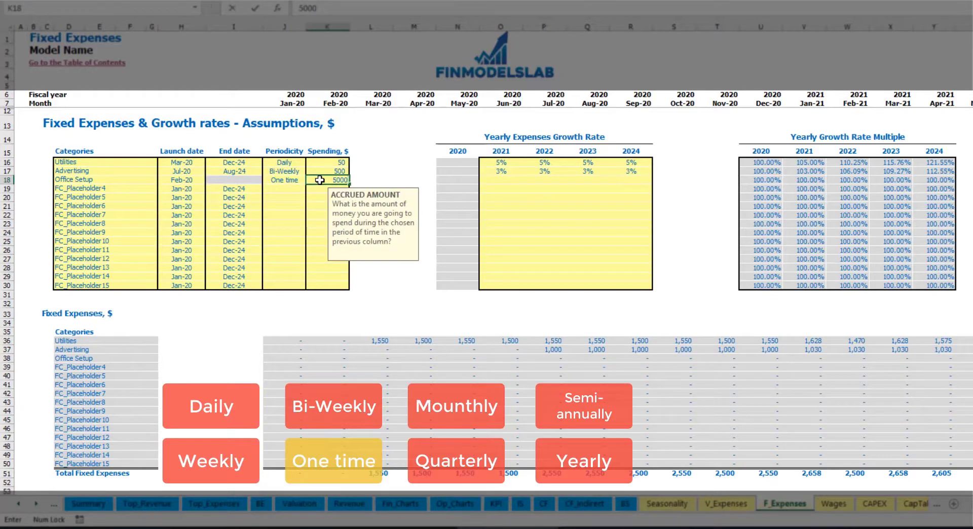
{"action": "key", "text": "Return"}
{"action": "left_click_drag", "start_coordinate": [500, 181], "coordinate": [621, 184]}
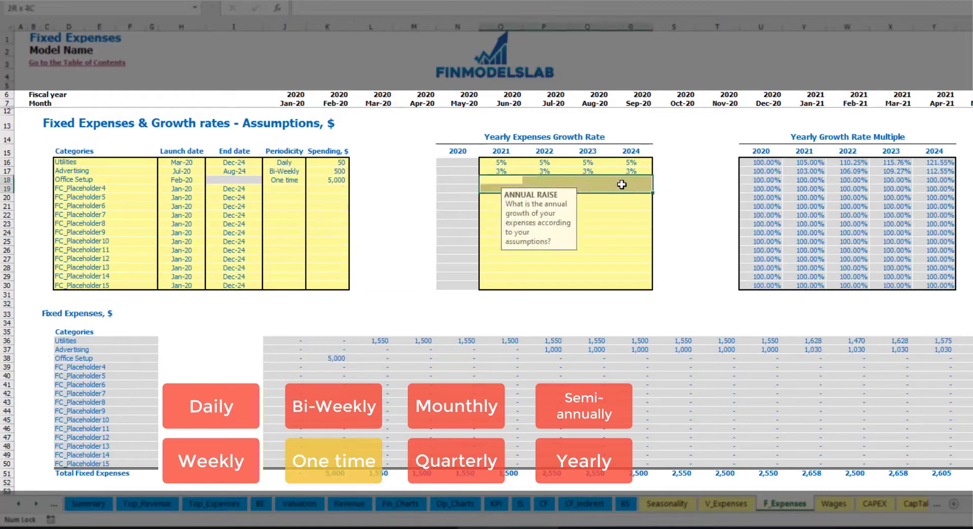
{"action": "left_click", "coordinate": [339, 358]}
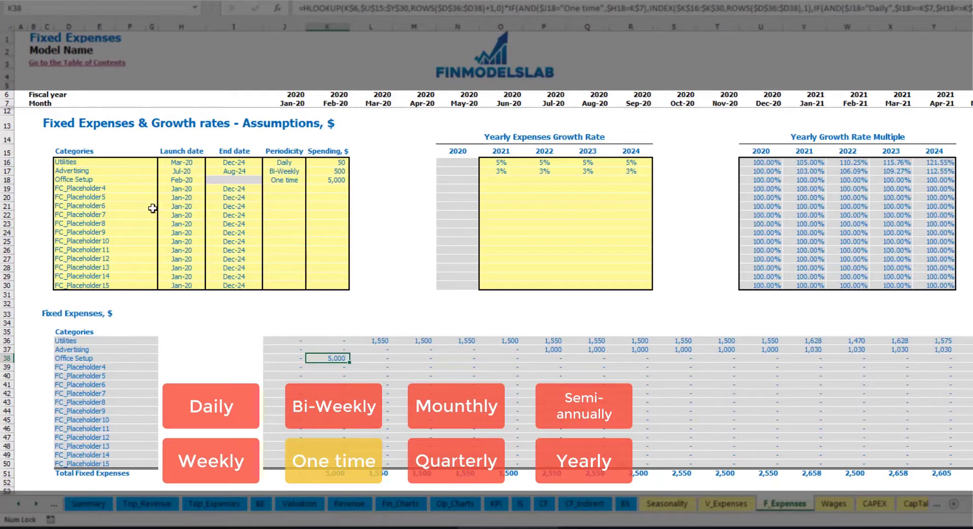
Step: Rename the fourth fixed expense category as Insurance
{"action": "left_click", "coordinate": [135, 191]}
{"action": "type", "text": "I"}
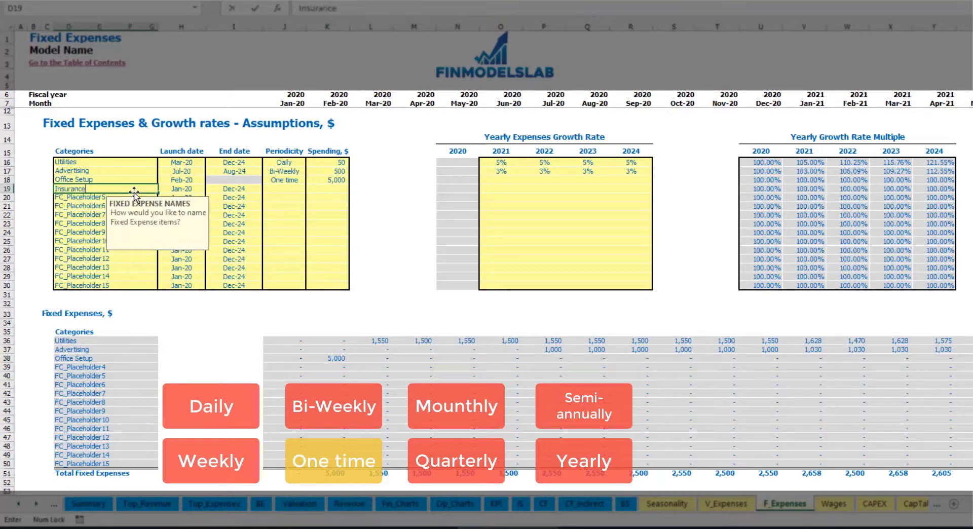
{"action": "type", "text": "nsurance"}
{"action": "key", "text": "Return"}
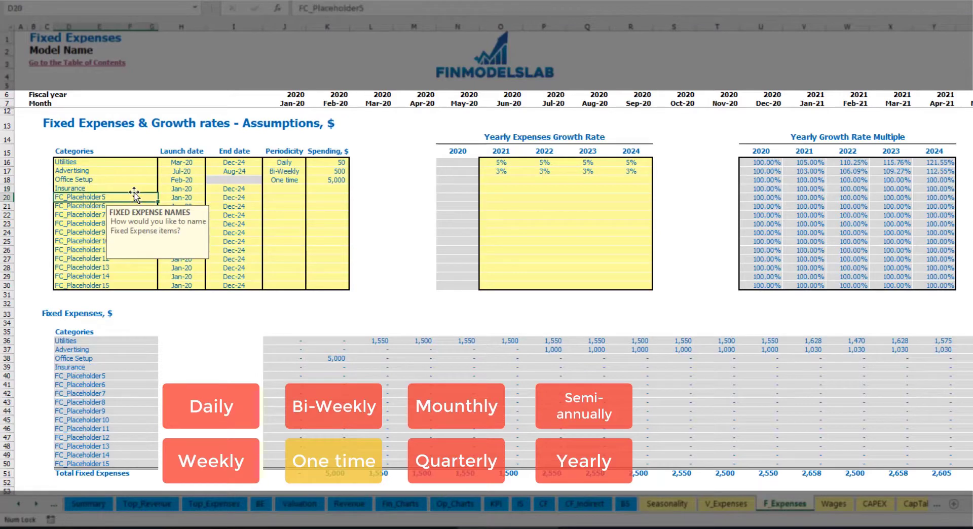
Step: Set the Insurance periodicity to Monthly and its spending to 1000
{"action": "left_click", "coordinate": [200, 188]}
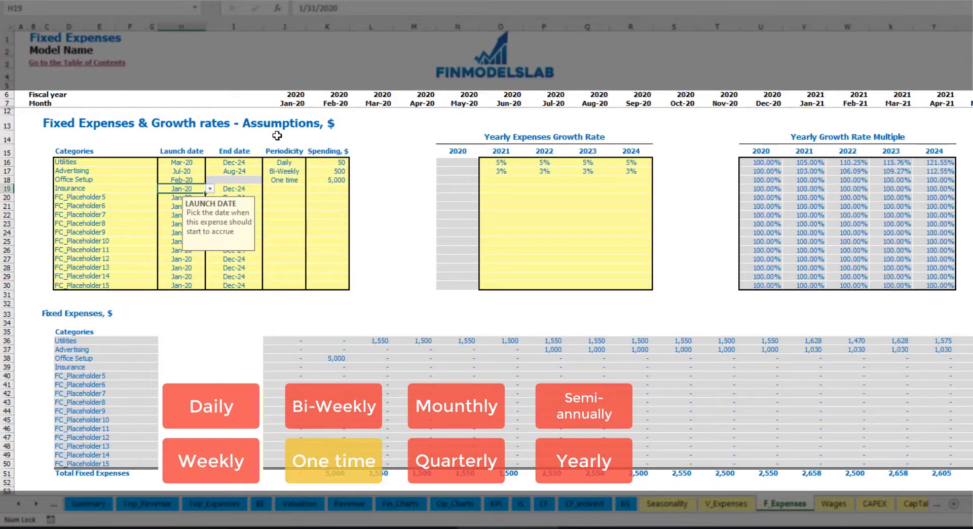
{"action": "left_click", "coordinate": [246, 190]}
{"action": "left_click", "coordinate": [293, 190]}
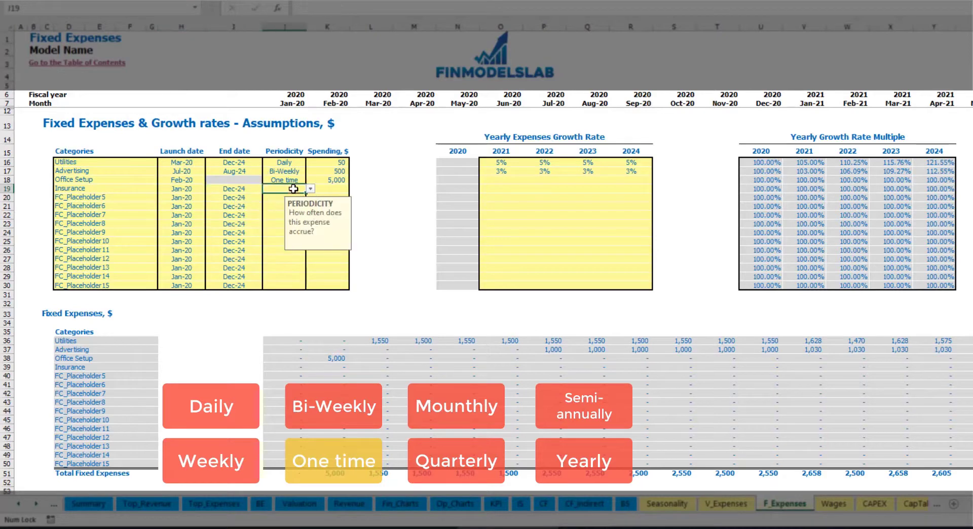
{"action": "left_click", "coordinate": [310, 190]}
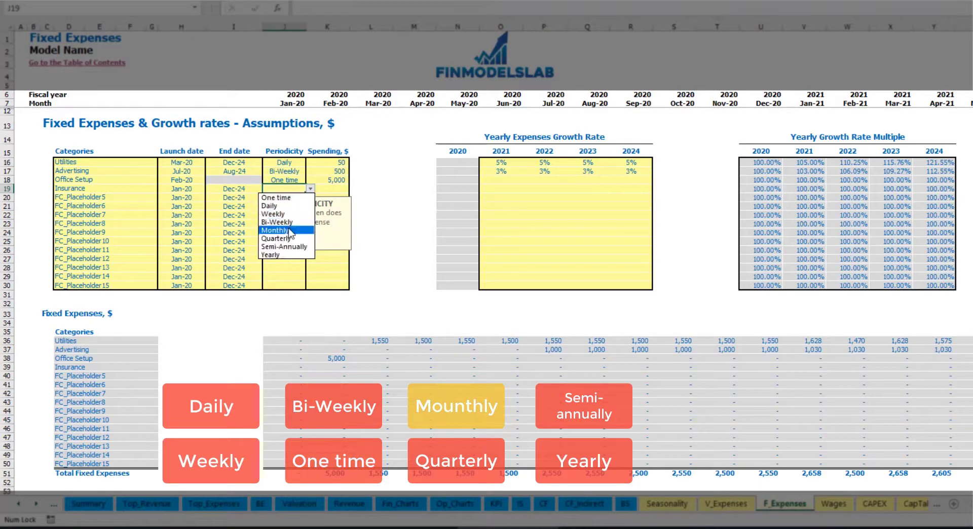
{"action": "left_click", "coordinate": [275, 230]}
{"action": "left_click", "coordinate": [334, 189]}
{"action": "type", "text": "1000"}
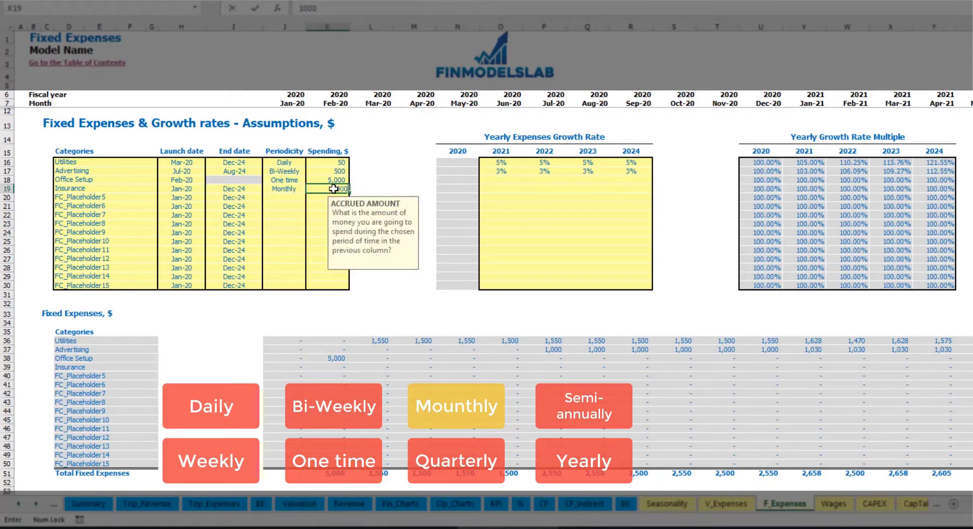
{"action": "key", "text": "Return"}
Step: Enter yearly expenses growth rates for Insurance of 5% in 2021 and 3% in 2022
{"action": "left_click", "coordinate": [502, 191]}
{"action": "type", "text": "5"}
{"action": "key", "text": "Return"}
{"action": "left_click", "coordinate": [502, 191]}
{"action": "key", "text": "Right"}
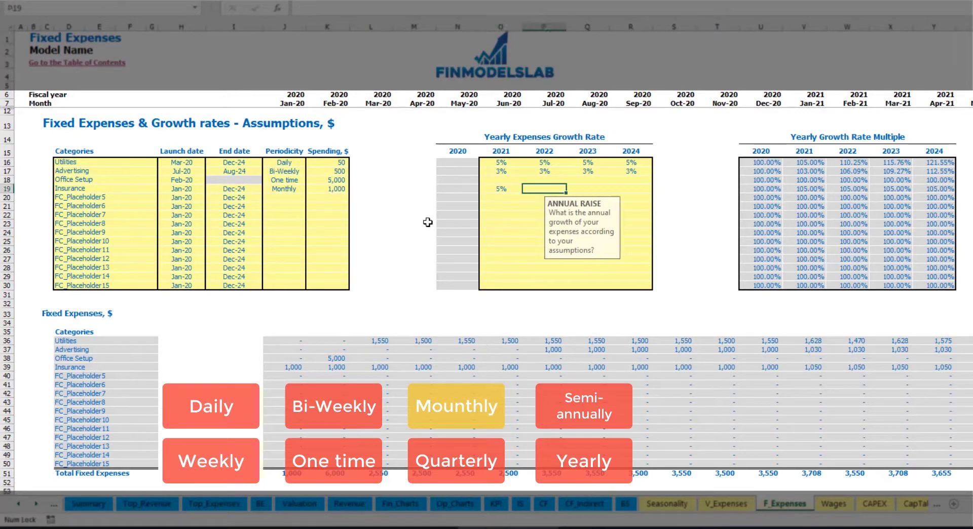
{"action": "type", "text": "3"}
{"action": "key", "text": "Return"}
Step: Enter yearly expenses growth rates for Insurance of 2% in 2023 and 1% in 2024
{"action": "key", "text": "Up"}
{"action": "key", "text": "Right"}
{"action": "type", "text": "2"}
{"action": "key", "text": "Return"}
{"action": "key", "text": "Up"}
{"action": "key", "text": "Right"}
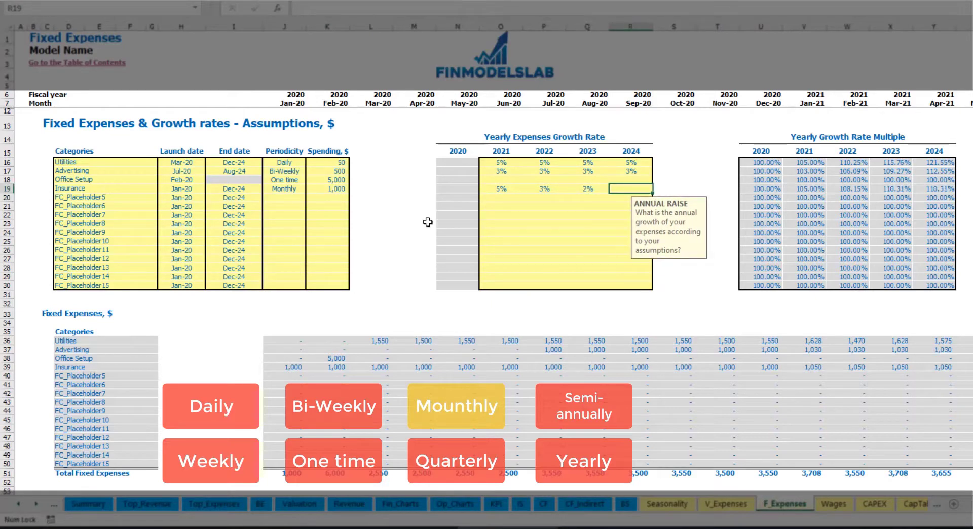
{"action": "type", "text": "1"}
{"action": "key", "text": "Return"}
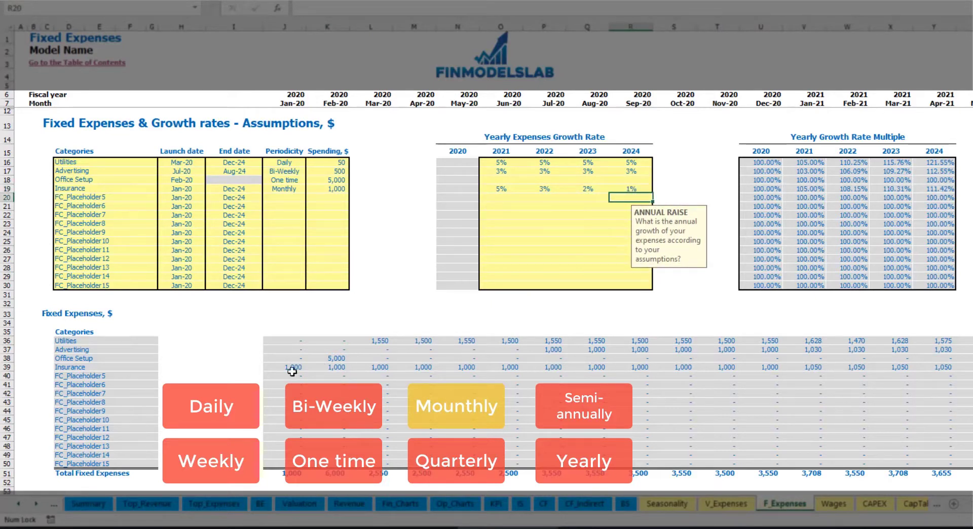
Step: Examine the monthly Insurance amounts through 2020 and how they change from Jan-21 onward
{"action": "left_click_drag", "start_coordinate": [294, 369], "coordinate": [649, 385]}
{"action": "left_click_drag", "start_coordinate": [716, 372], "coordinate": [790, 368]}
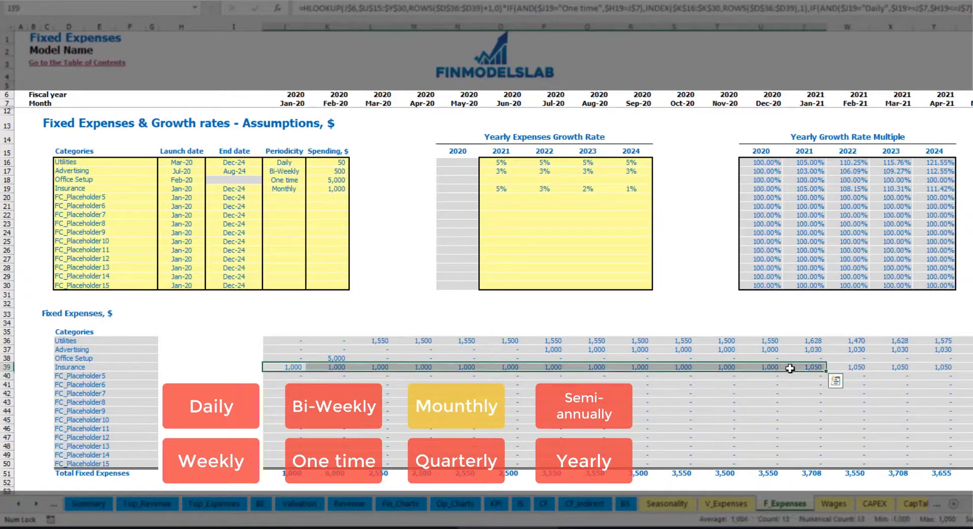
{"action": "left_click", "coordinate": [790, 369]}
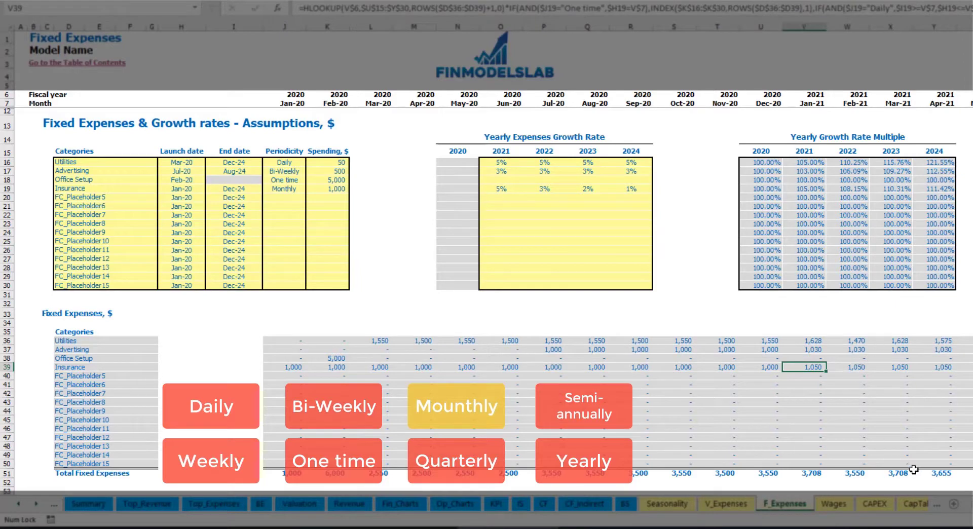
{"action": "scroll", "coordinate": [493, 250], "scroll_direction": "right", "scroll_amount": 5}
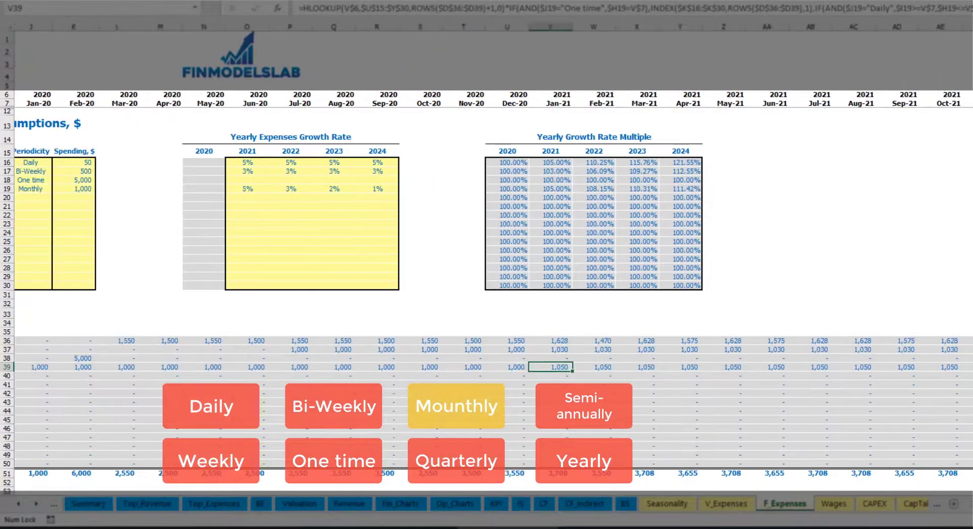
{"action": "left_click", "coordinate": [971, 27]}
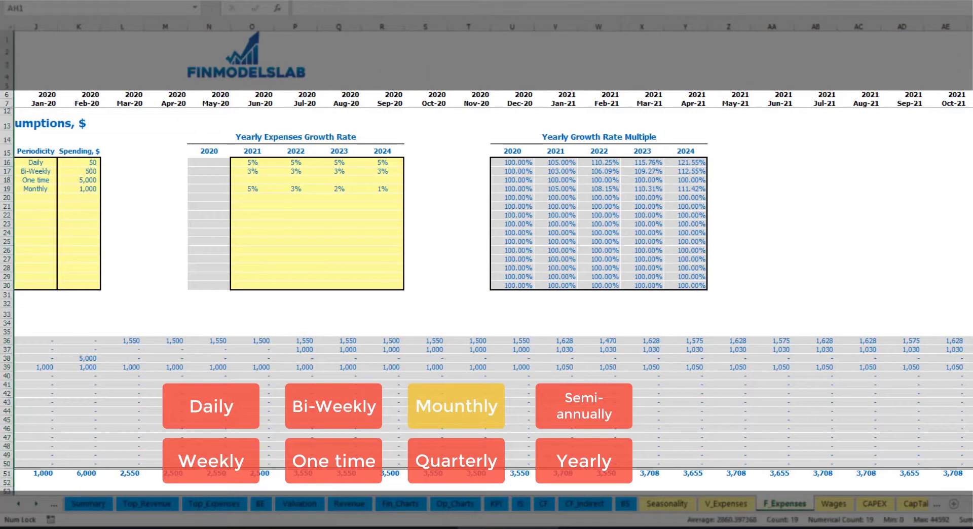
{"action": "left_click", "coordinate": [971, 367]}
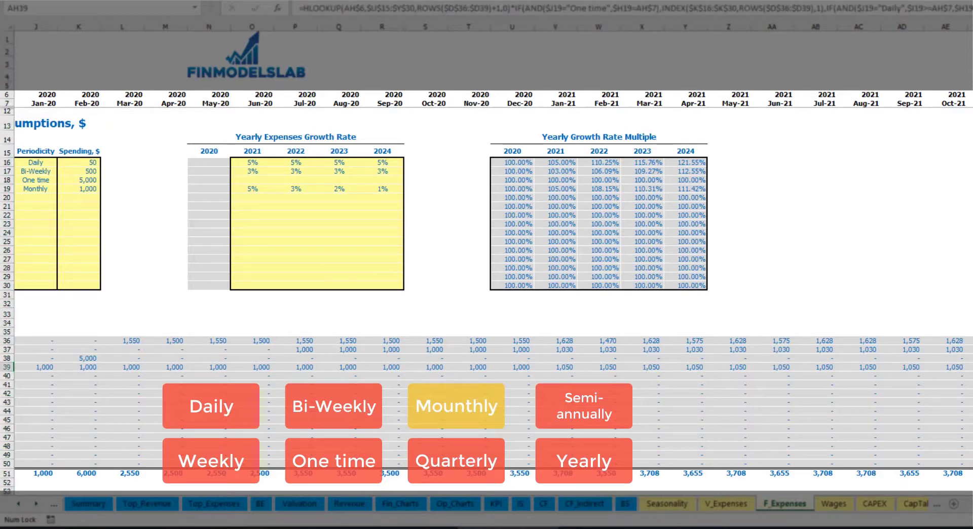
{"action": "scroll", "coordinate": [485, 329], "scroll_direction": "left", "scroll_amount": 5}
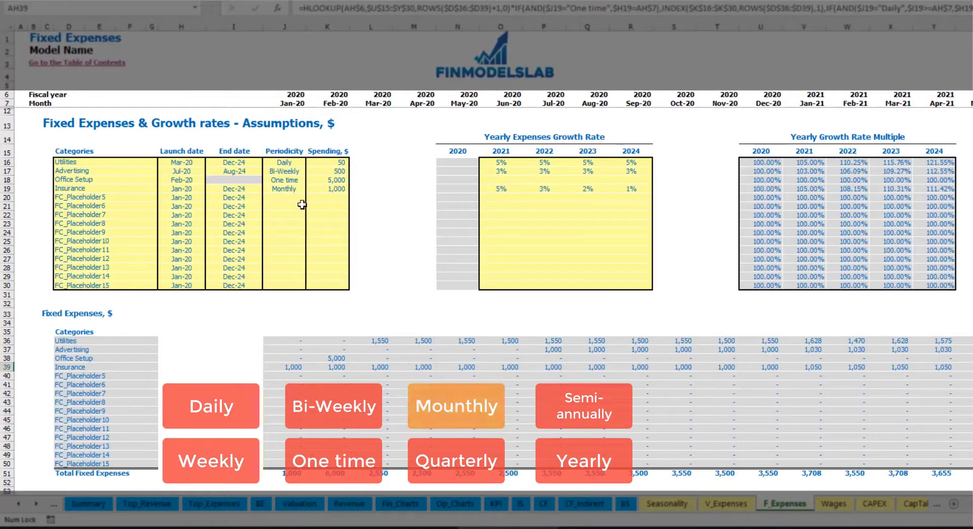
Step: Change the Insurance periodicity to Quarterly and check the months in which its amounts fall
{"action": "left_click", "coordinate": [294, 189]}
{"action": "left_click", "coordinate": [310, 188]}
{"action": "left_click", "coordinate": [303, 232]}
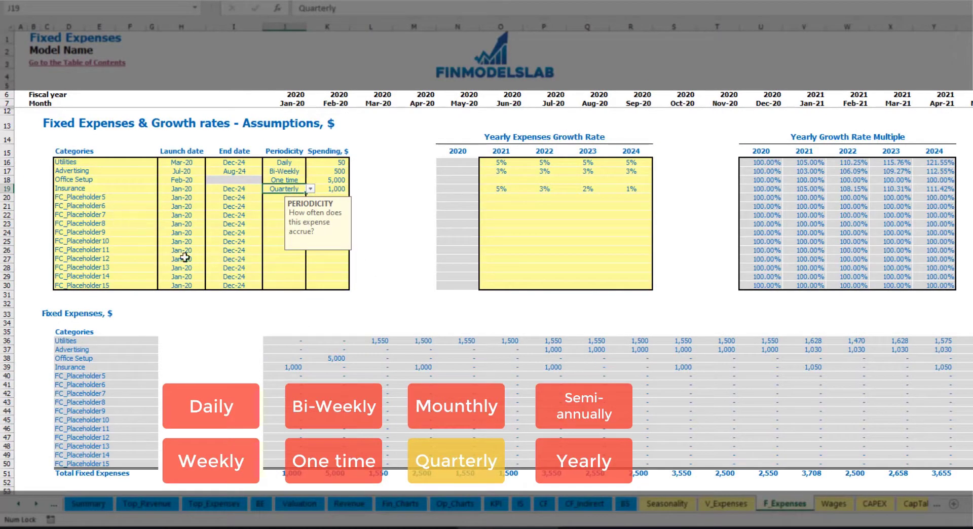
{"action": "left_click", "coordinate": [282, 368]}
{"action": "left_click", "coordinate": [420, 365]}
{"action": "left_click", "coordinate": [542, 370]}
Step: Change the Insurance launch date to Feb-20 and check the months of its quarterly amounts
{"action": "left_click", "coordinate": [197, 187]}
{"action": "left_click", "coordinate": [210, 189]}
{"action": "left_click", "coordinate": [178, 202]}
{"action": "left_click", "coordinate": [340, 365]}
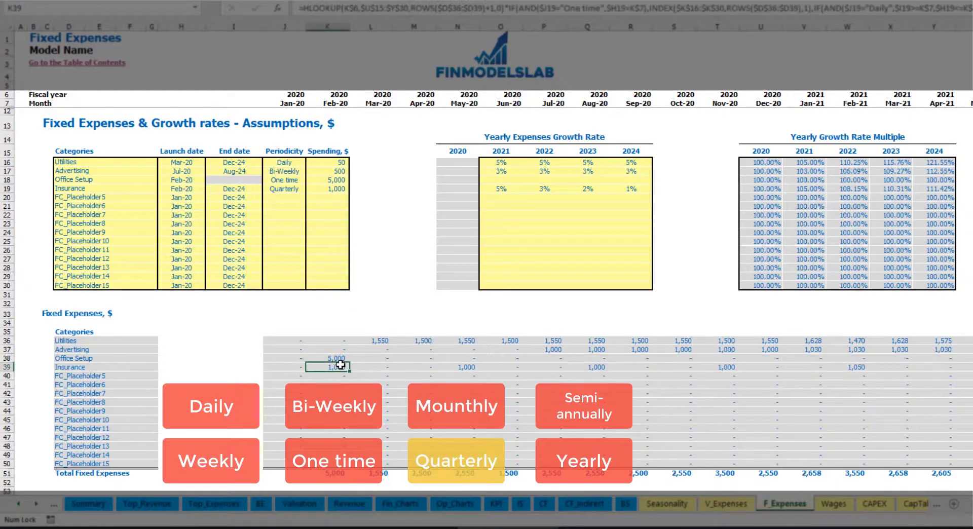
{"action": "left_click", "coordinate": [465, 368]}
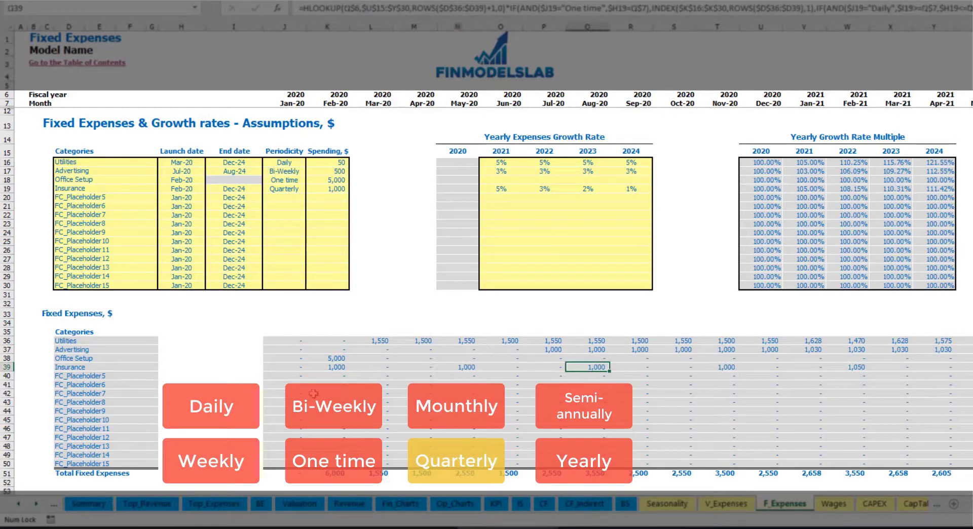
{"action": "left_click", "coordinate": [327, 368]}
{"action": "left_click", "coordinate": [470, 368]}
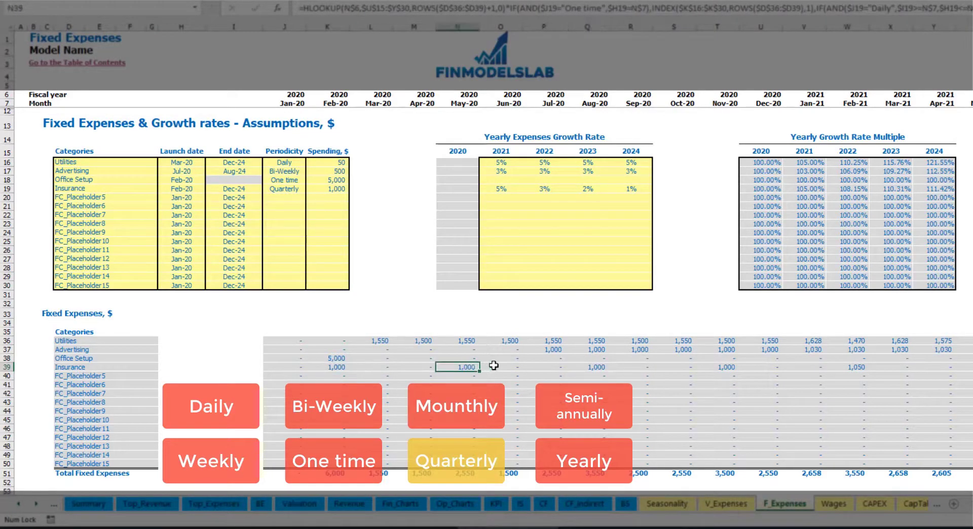
Step: Change the Insurance periodicity to Semi-Annually and check its amounts from Feb-20 to Feb-21
{"action": "left_click", "coordinate": [307, 188]}
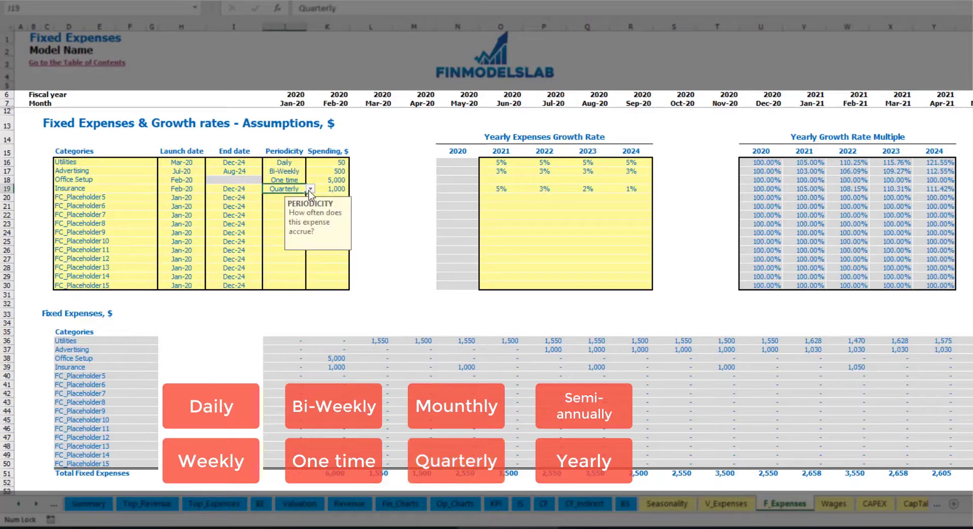
{"action": "left_click", "coordinate": [310, 189]}
{"action": "left_click", "coordinate": [284, 246]}
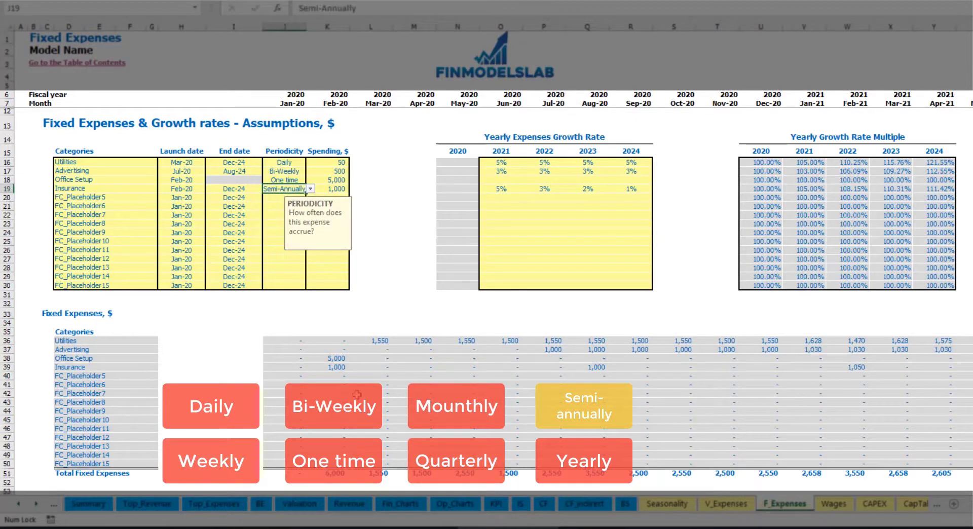
{"action": "left_click_drag", "start_coordinate": [336, 372], "coordinate": [813, 368]}
{"action": "left_click", "coordinate": [848, 375]}
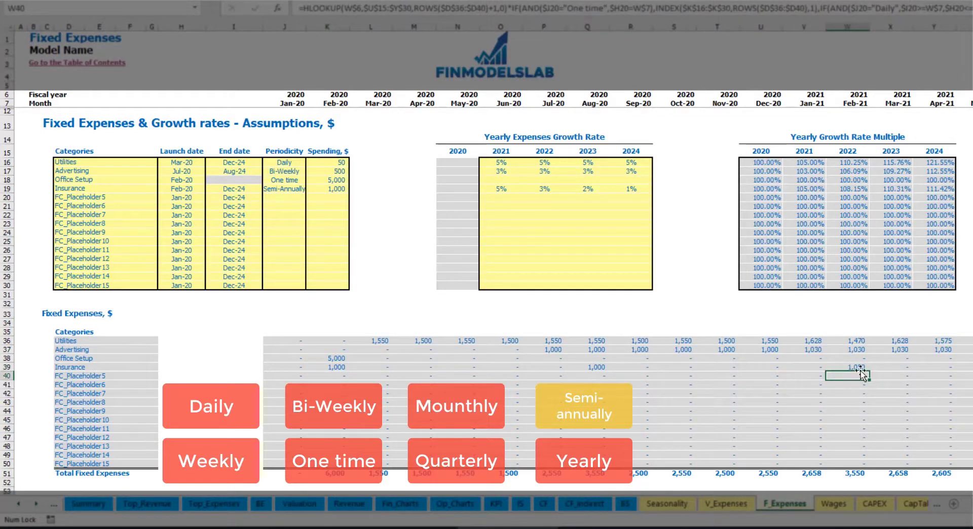
Step: Change the Insurance periodicity to Yearly and check its calculated amounts against its launch and end dates
{"action": "left_click", "coordinate": [293, 188]}
{"action": "left_click", "coordinate": [310, 189]}
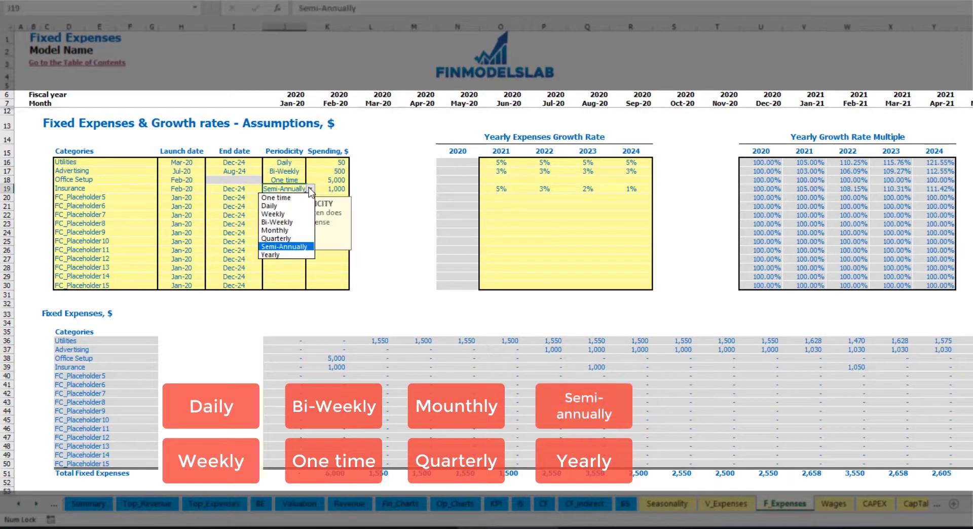
{"action": "left_click", "coordinate": [278, 255]}
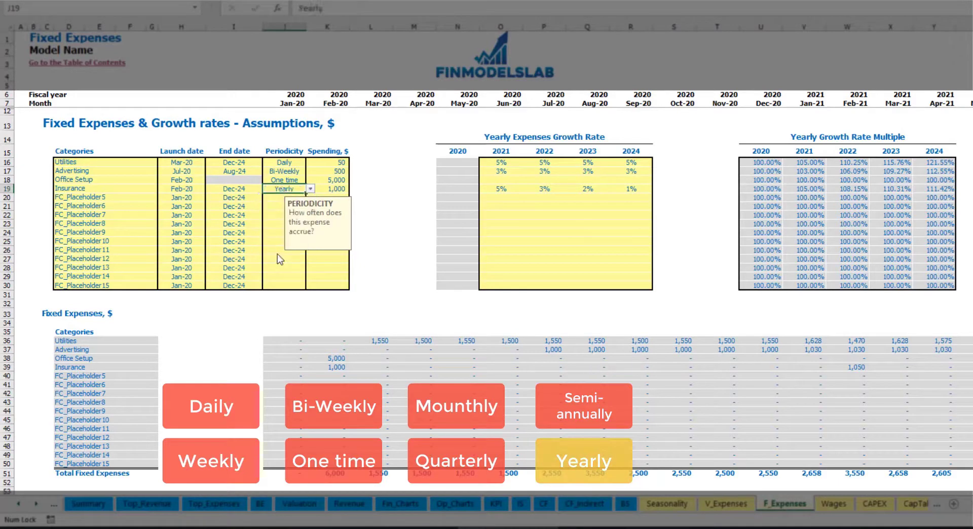
{"action": "left_click", "coordinate": [329, 369]}
{"action": "left_click_drag", "start_coordinate": [349, 371], "coordinate": [824, 369]}
{"action": "left_click_drag", "start_coordinate": [883, 372], "coordinate": [971, 371]}
{"action": "left_click", "coordinate": [193, 190]}
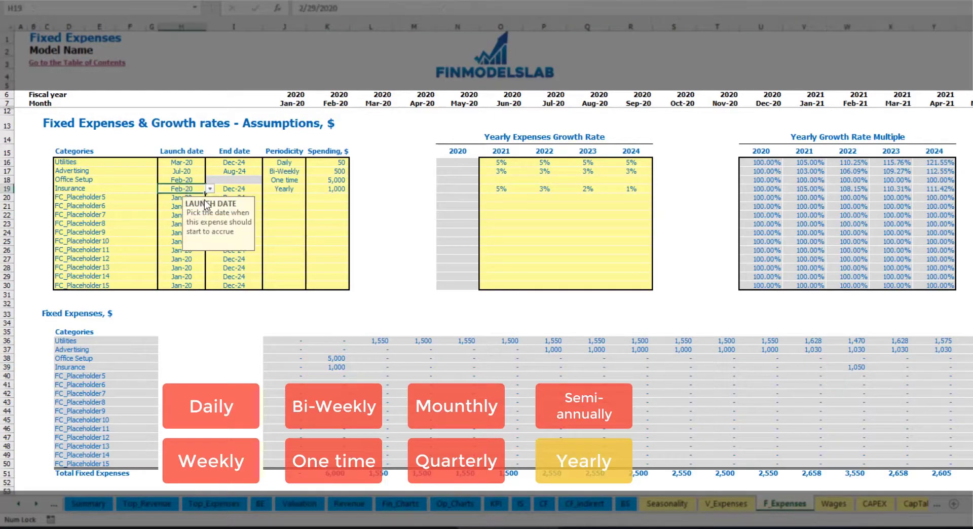
{"action": "left_click", "coordinate": [233, 186]}
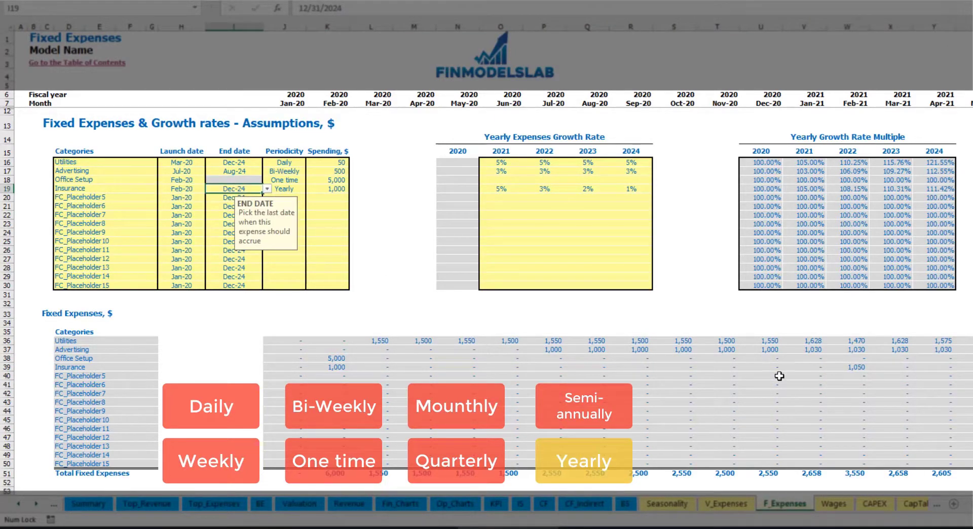
{"action": "left_click", "coordinate": [679, 288]}
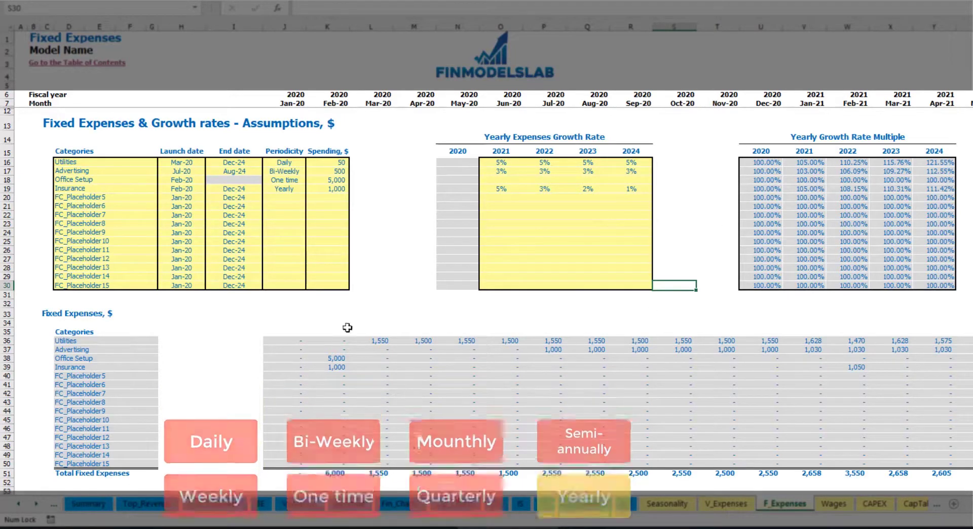
Step: Review the monthly fixed expenses and expand Total Fixed Expenses on the IS sheet to examine the individual expense lines
{"action": "left_click_drag", "start_coordinate": [282, 338], "coordinate": [888, 463]}
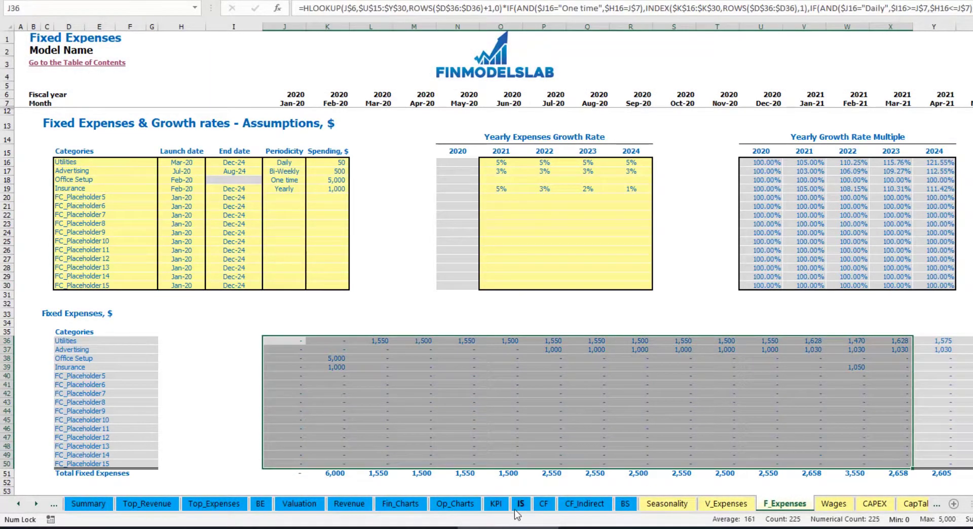
{"action": "left_click", "coordinate": [520, 503]}
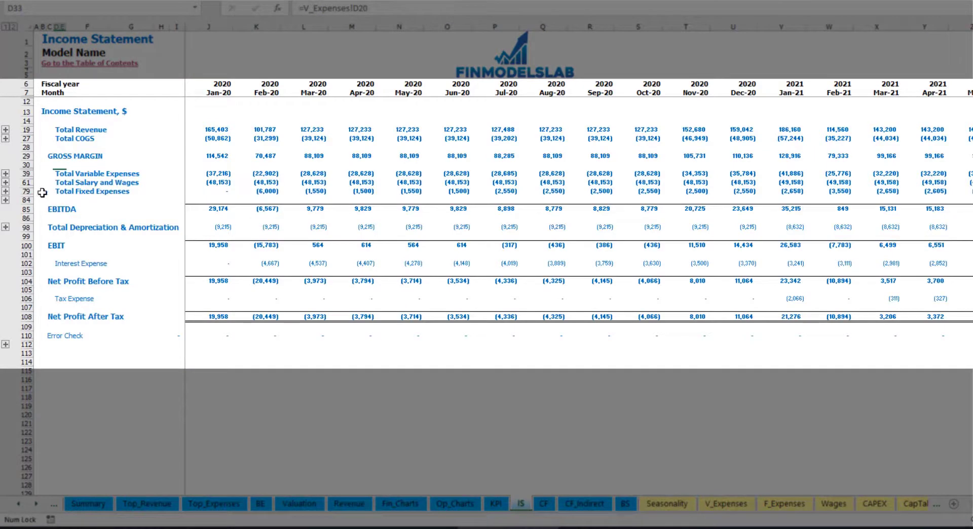
{"action": "left_click", "coordinate": [59, 191]}
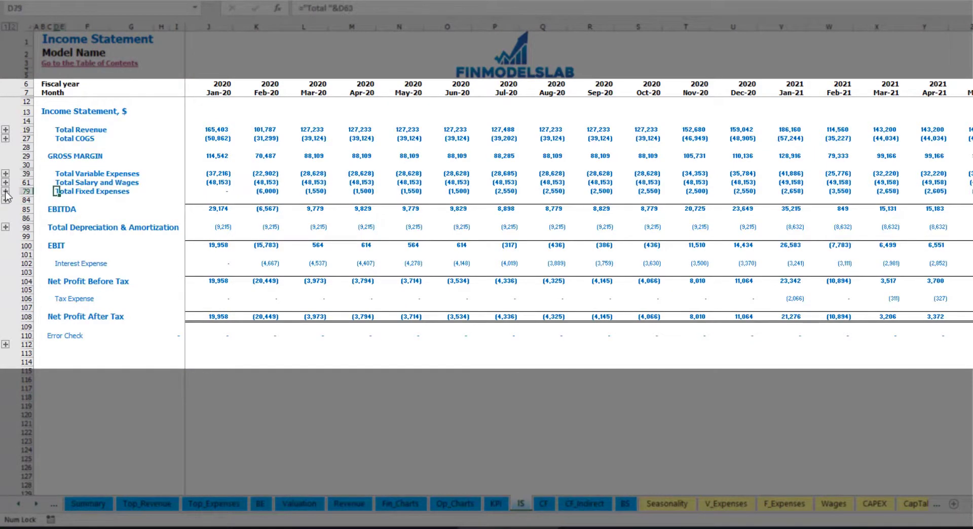
{"action": "left_click", "coordinate": [6, 191]}
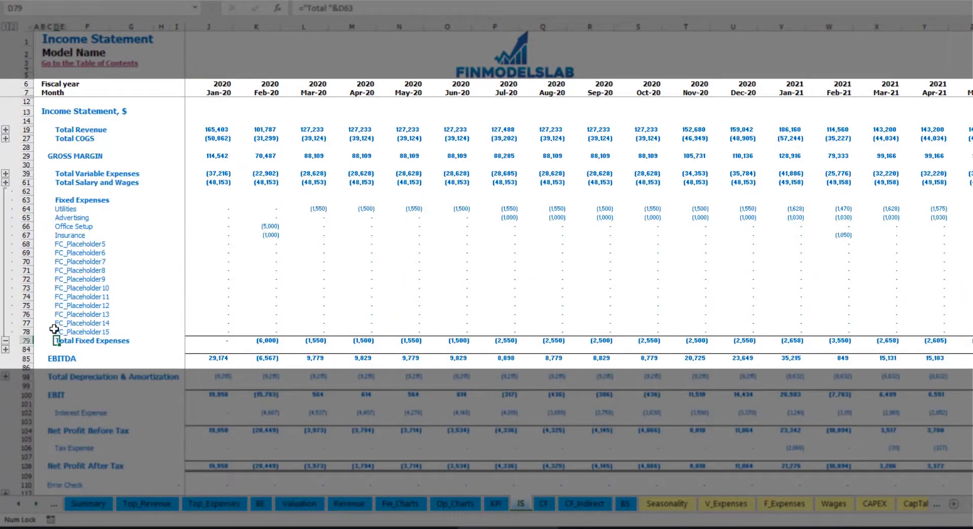
{"action": "left_click_drag", "start_coordinate": [26, 209], "coordinate": [30, 237]}
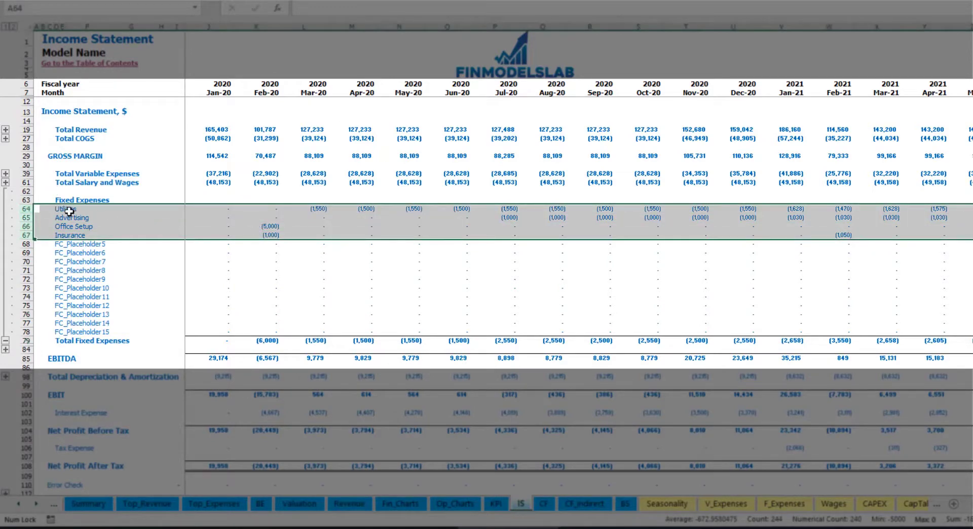
{"action": "left_click_drag", "start_coordinate": [63, 209], "coordinate": [65, 332]}
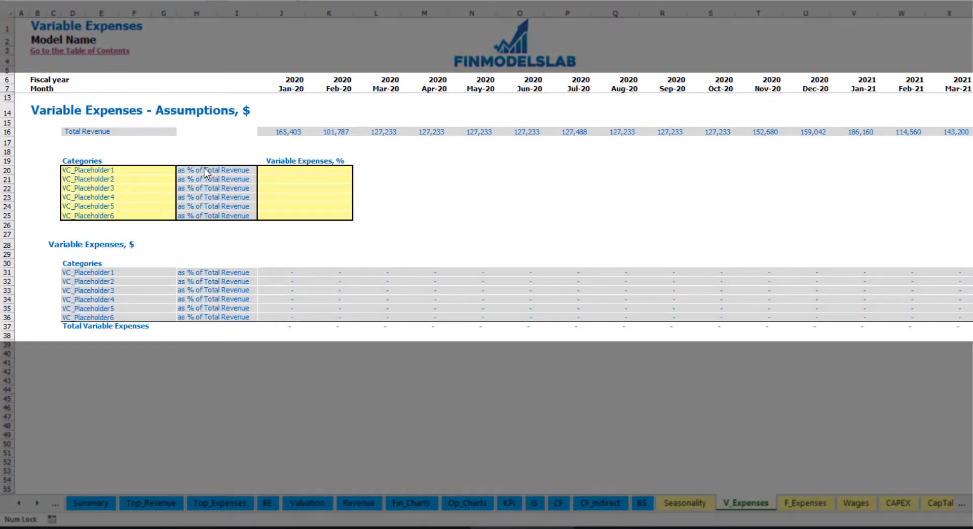
Step: Name the first variable expense category Bank fees and set it to 2.5% of total revenue
{"action": "left_click", "coordinate": [105, 170]}
{"action": "type", "text": "Ba"}
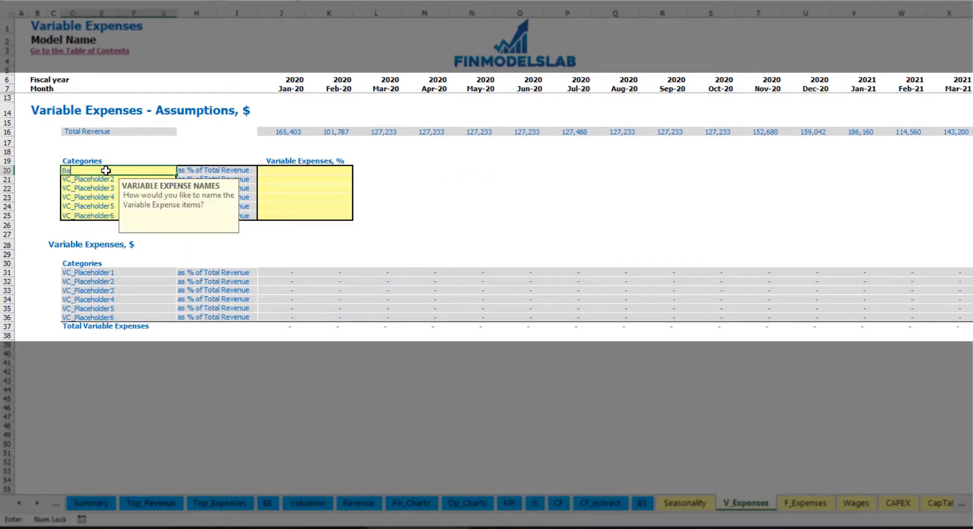
{"action": "type", "text": "nk fees"}
{"action": "key", "text": "Return"}
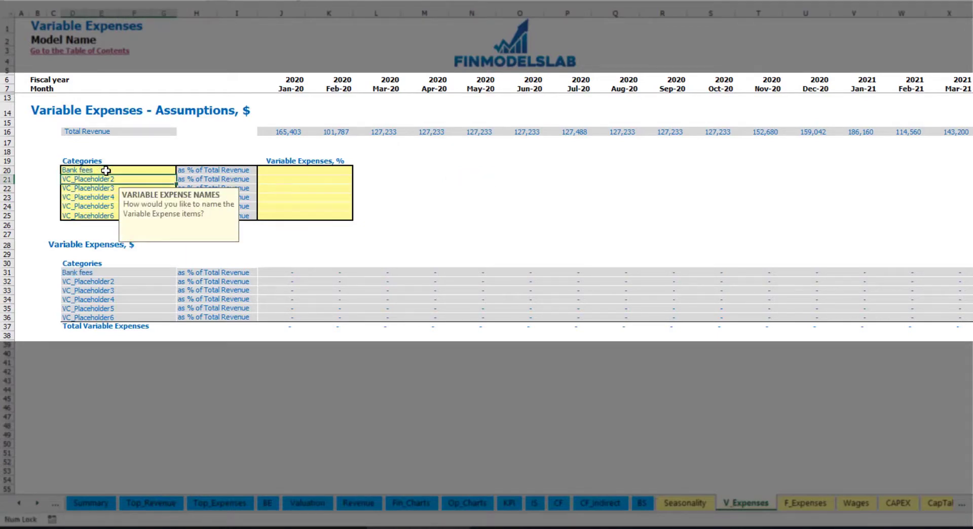
{"action": "left_click", "coordinate": [286, 170]}
{"action": "type", "text": "2.5"}
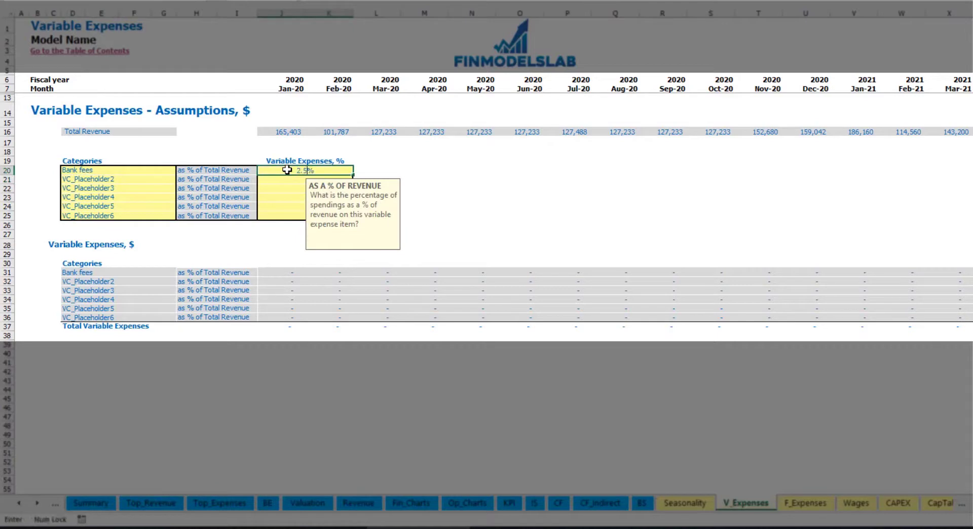
{"action": "key", "text": "Return"}
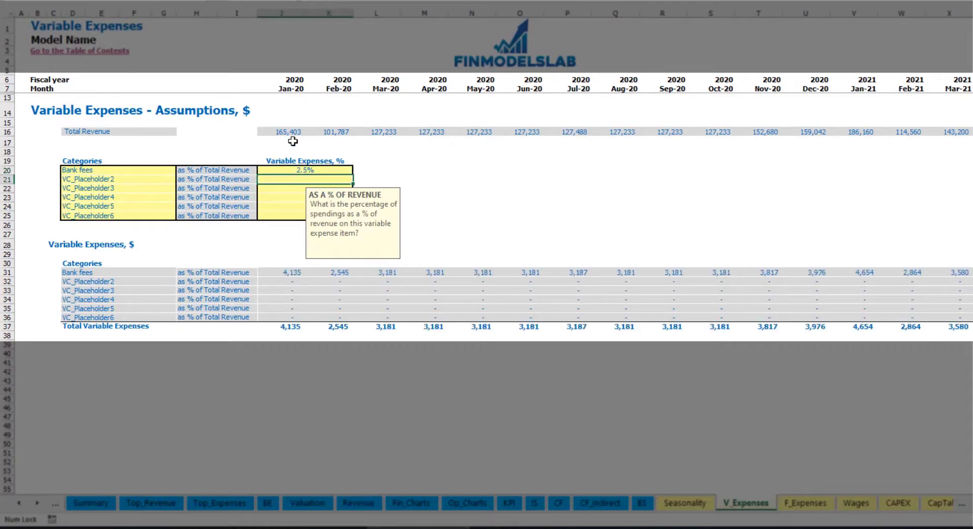
Step: Compare the monthly Total Revenue figures with the calculated Bank fees amounts
{"action": "left_click_drag", "start_coordinate": [287, 133], "coordinate": [768, 133]}
{"action": "scroll", "coordinate": [487, 203], "scroll_direction": "right", "scroll_amount": 15}
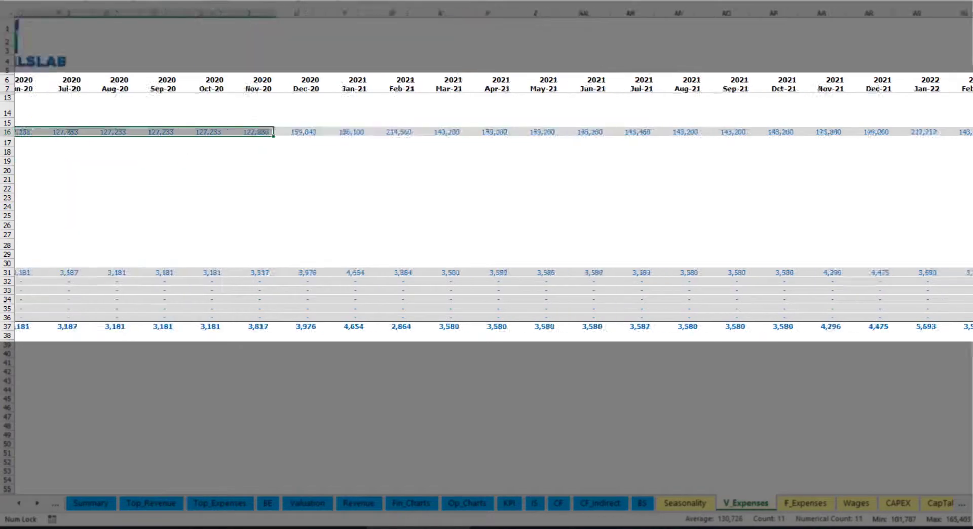
{"action": "scroll", "coordinate": [487, 203], "scroll_direction": "left", "scroll_amount": 15}
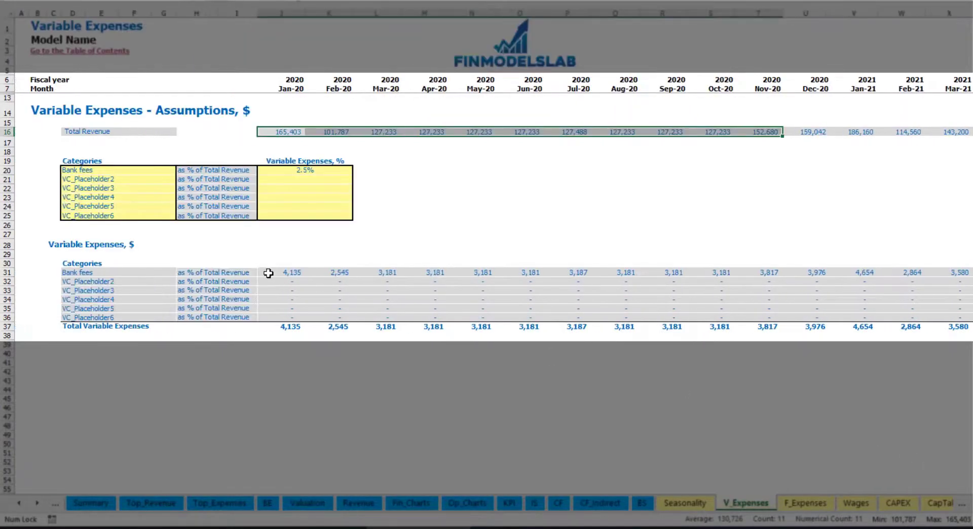
{"action": "left_click", "coordinate": [299, 274]}
{"action": "left_click", "coordinate": [377, 274]}
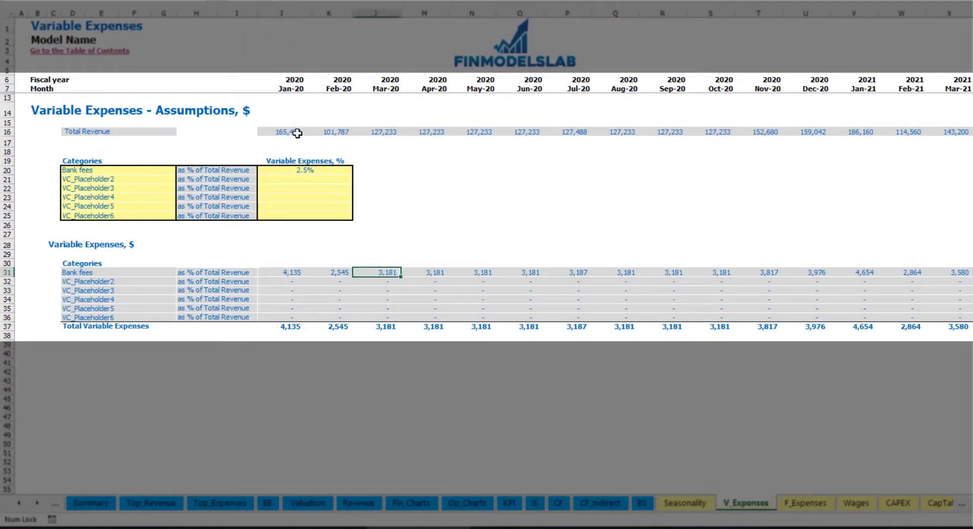
Step: Name the second variable expense category Other Var Exp and set it to 5% of total revenue
{"action": "left_click", "coordinate": [122, 180]}
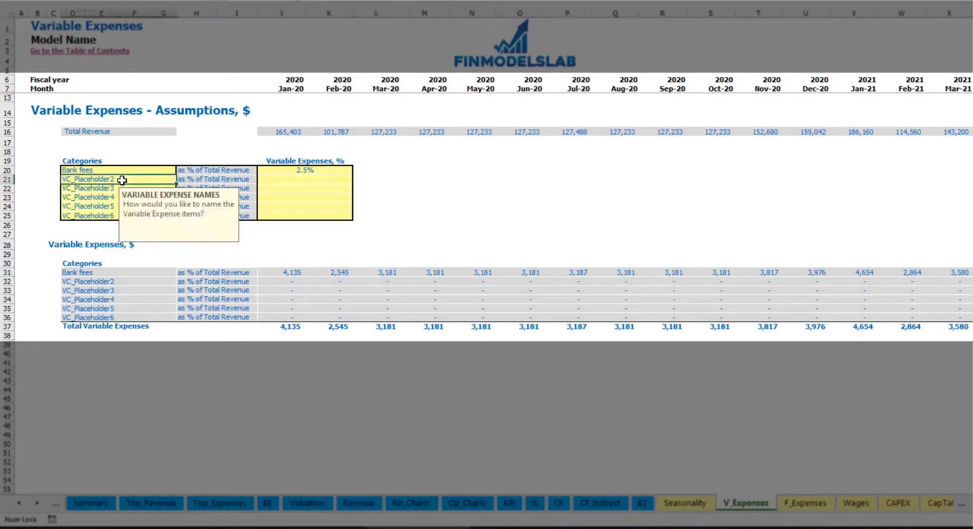
{"action": "type", "text": "Other Var E"}
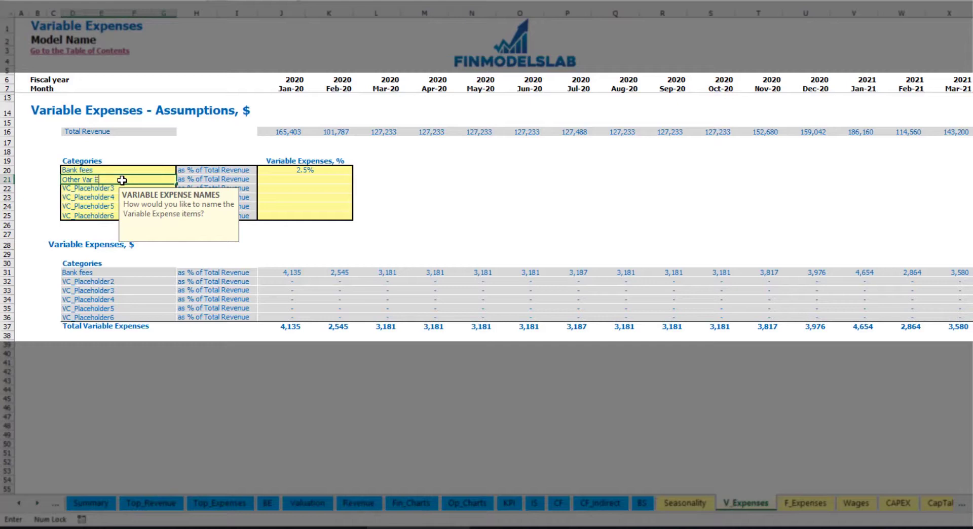
{"action": "key", "text": "Return"}
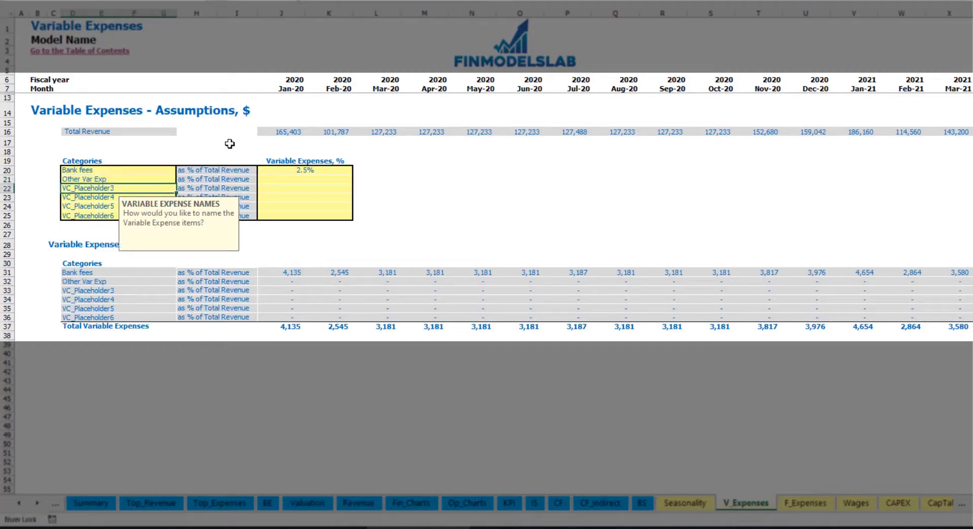
{"action": "left_click", "coordinate": [295, 179]}
{"action": "type", "text": "5"}
{"action": "key", "text": "Return"}
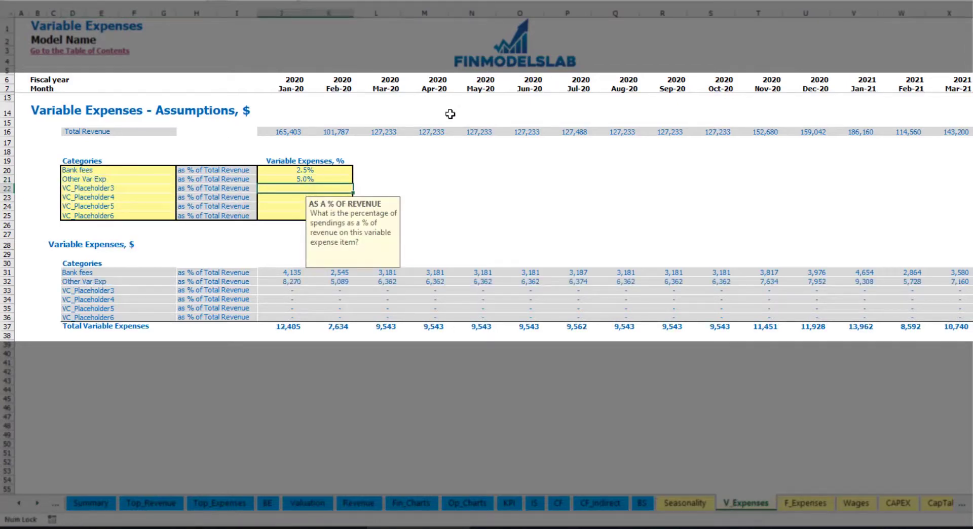
Step: Name the third variable expense category Direct Labor and set it to 15% of total revenue
{"action": "left_click", "coordinate": [154, 189]}
{"action": "type", "text": "D"}
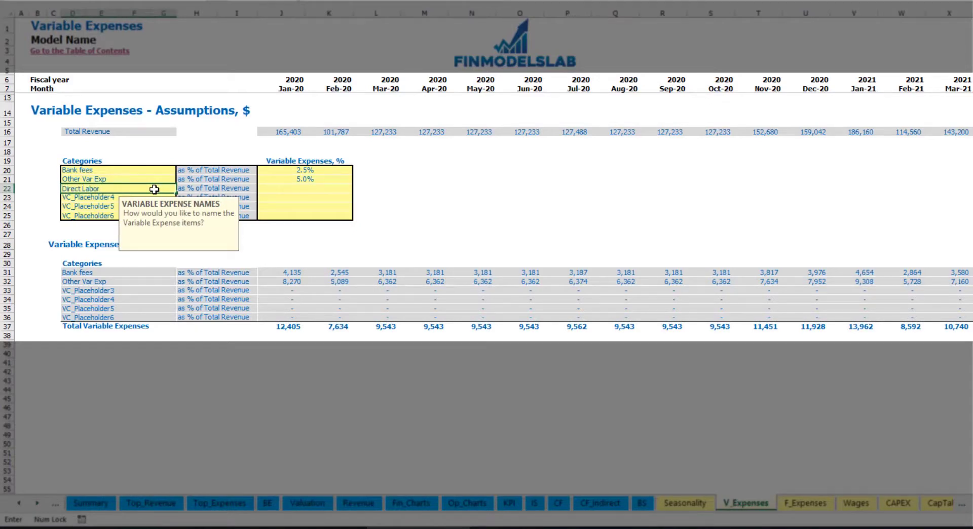
{"action": "type", "text": "irect Labor"}
{"action": "key", "text": "Return"}
{"action": "left_click", "coordinate": [287, 190]}
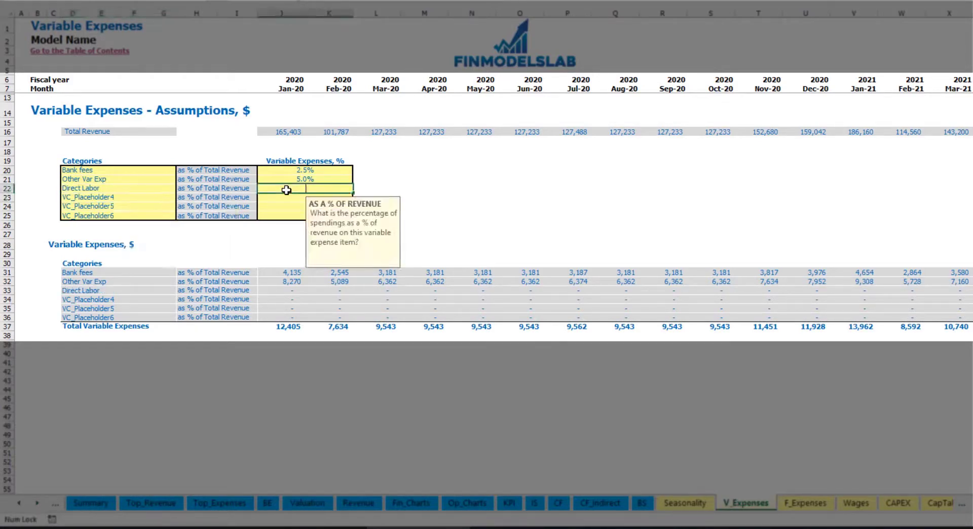
{"action": "type", "text": "15"}
{"action": "left_click", "coordinate": [283, 270]}
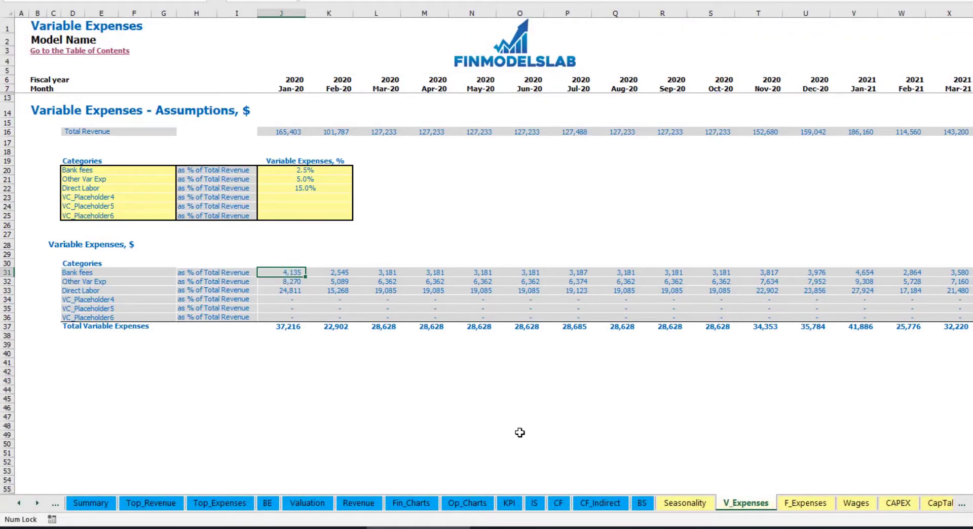
Step: Expand Total Variable Expenses on the IS sheet and examine the monthly amounts of each variable expense category
{"action": "left_click", "coordinate": [536, 504]}
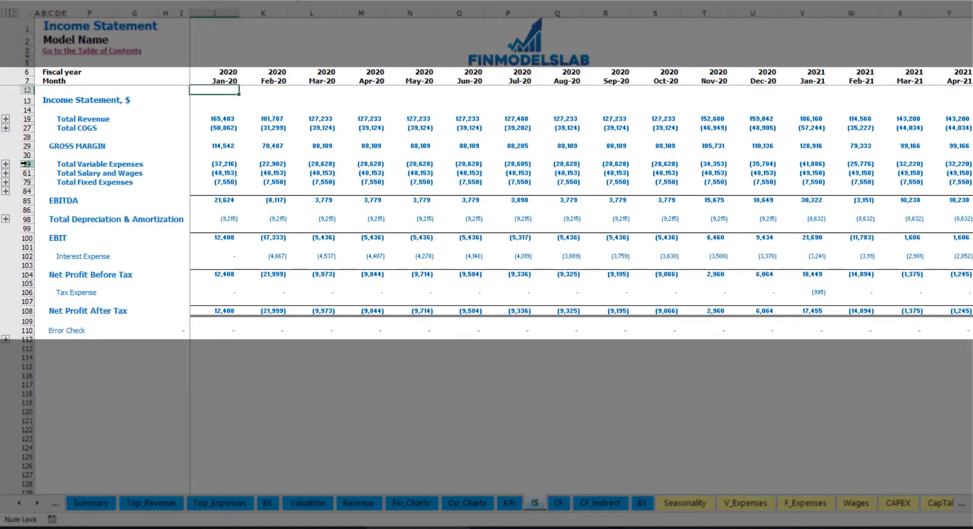
{"action": "left_click", "coordinate": [24, 164]}
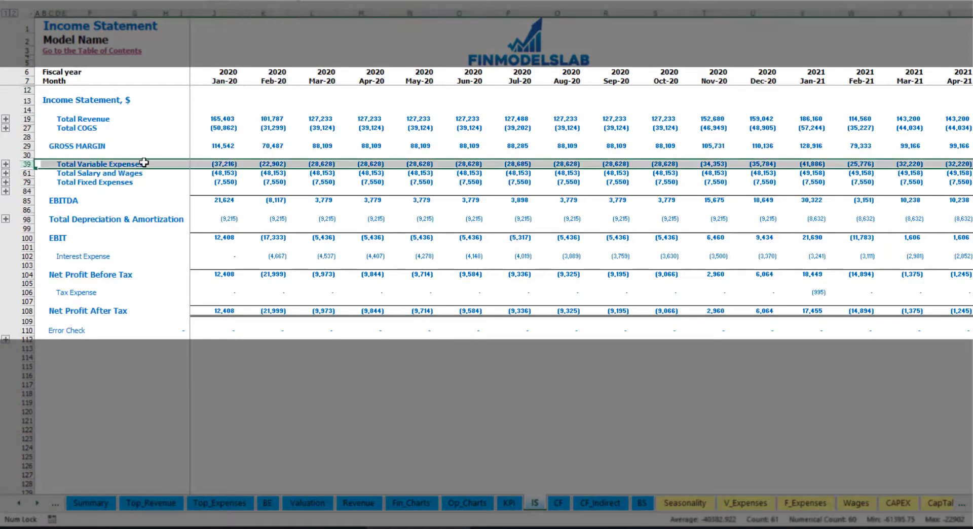
{"action": "left_click", "coordinate": [6, 164]}
{"action": "left_click_drag", "start_coordinate": [28, 182], "coordinate": [37, 220]}
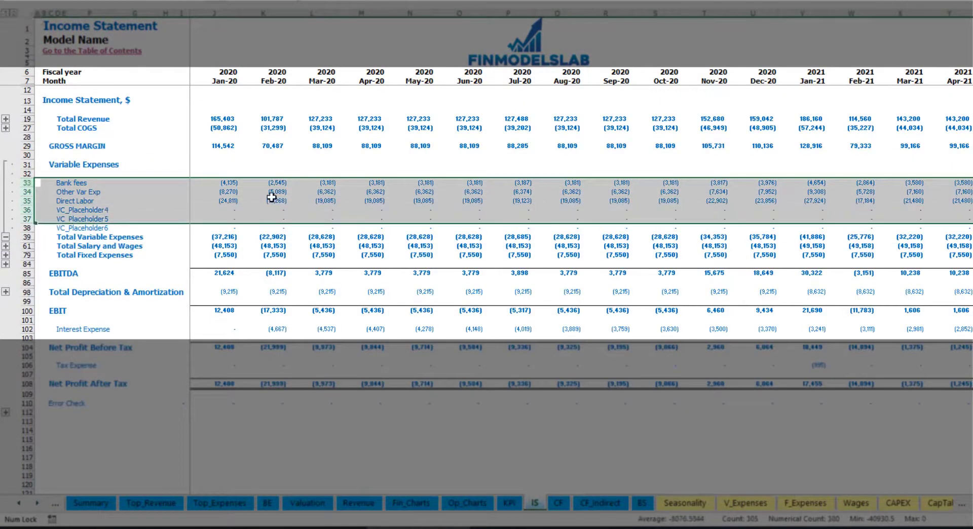
{"action": "left_click", "coordinate": [234, 183]}
{"action": "left_click", "coordinate": [346, 181]}
{"action": "left_click_drag", "start_coordinate": [58, 184], "coordinate": [65, 224]}
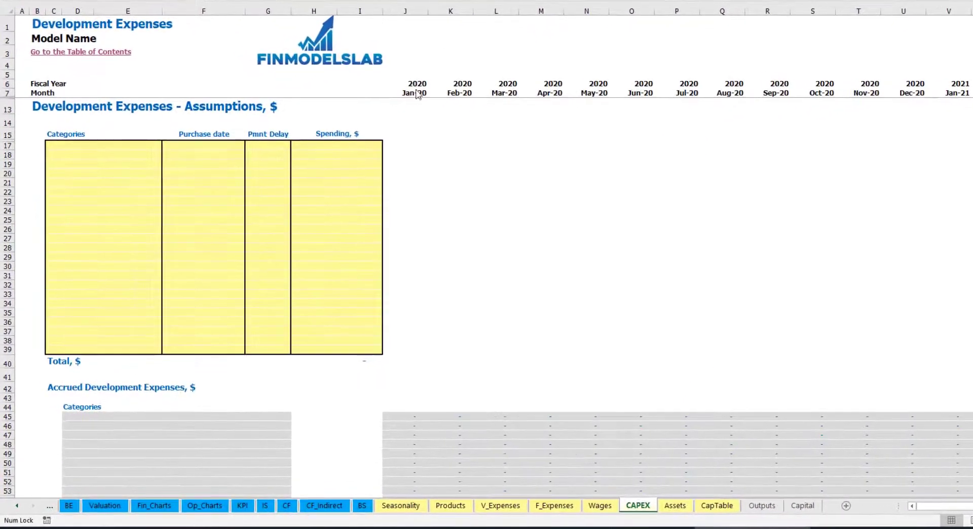
Step: Add an Office dev category to the development expenses with purchase date Feb-20 and spending of 10000
{"action": "left_click", "coordinate": [132, 146]}
{"action": "type", "text": "Office dev"}
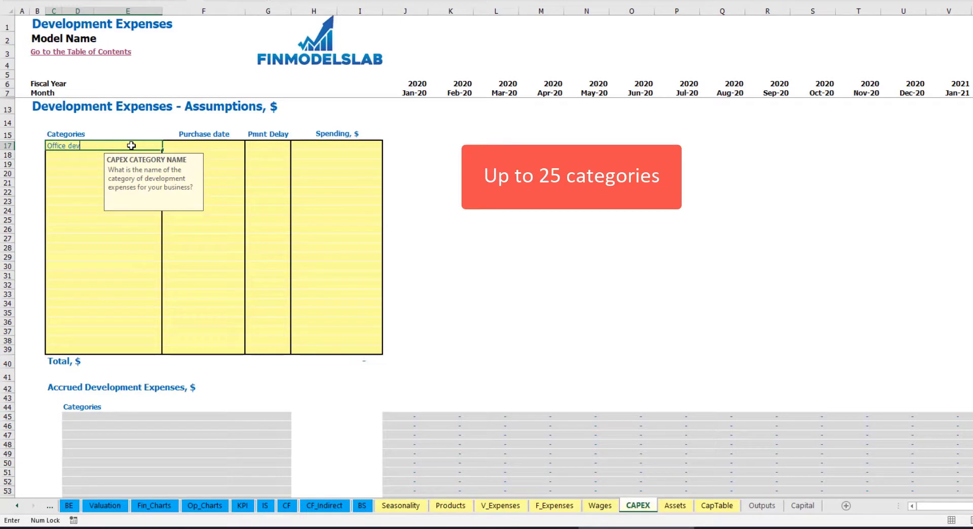
{"action": "left_click", "coordinate": [204, 144]}
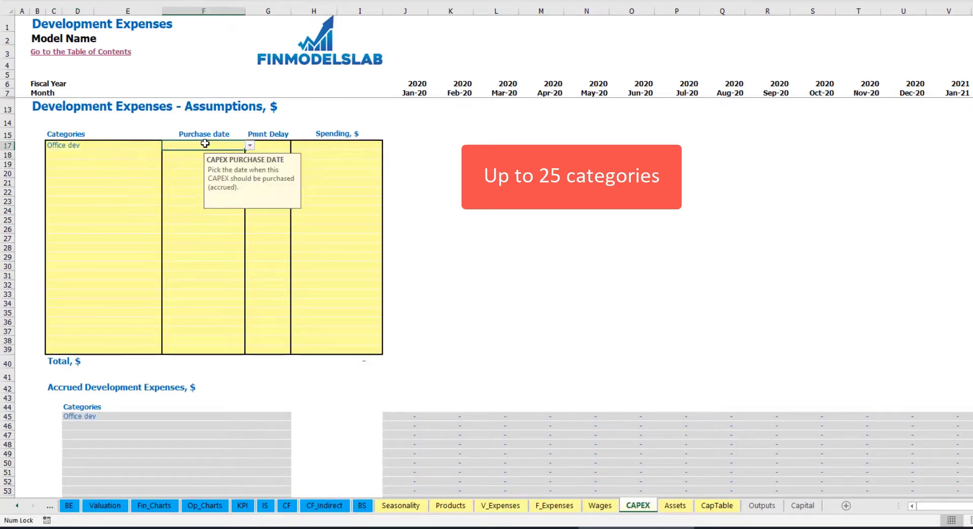
{"action": "left_click", "coordinate": [250, 146]}
{"action": "left_click", "coordinate": [225, 165]}
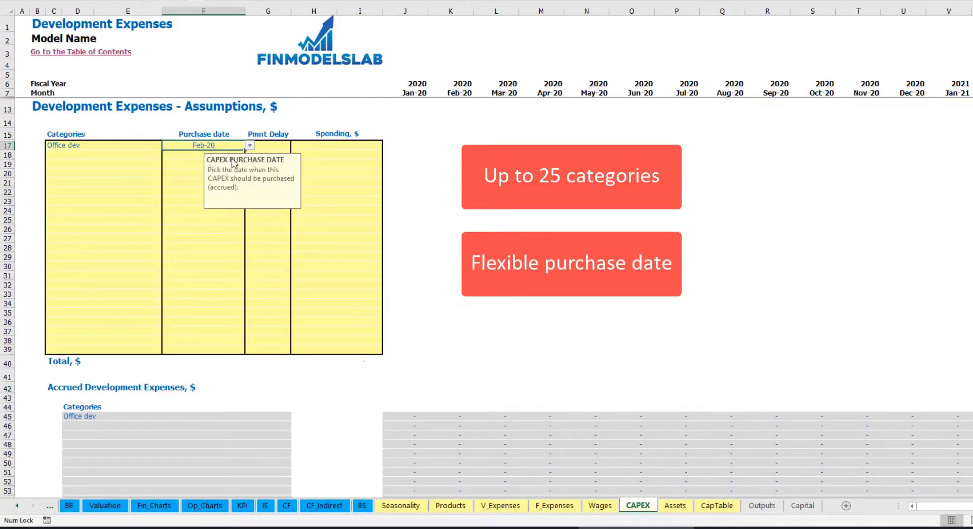
{"action": "left_click", "coordinate": [323, 143]}
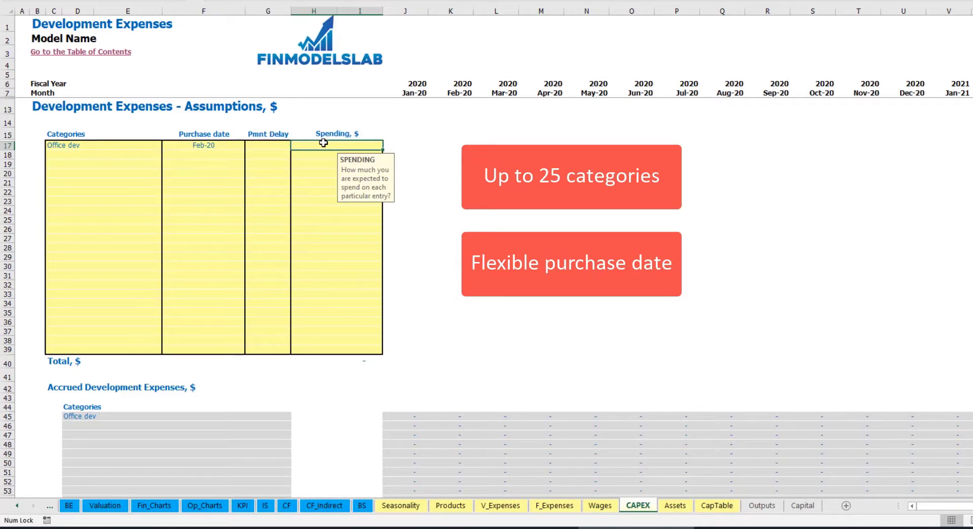
{"action": "type", "text": "10000"}
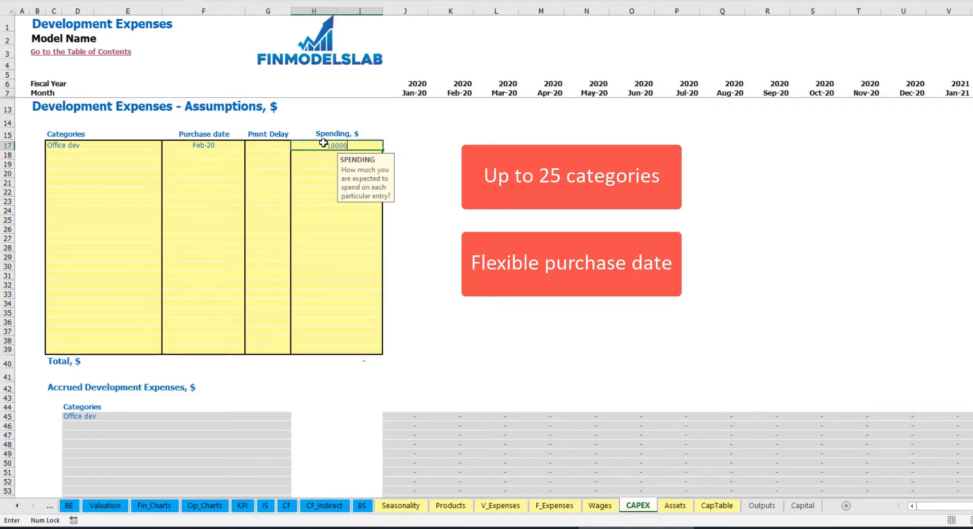
{"action": "key", "text": "Return"}
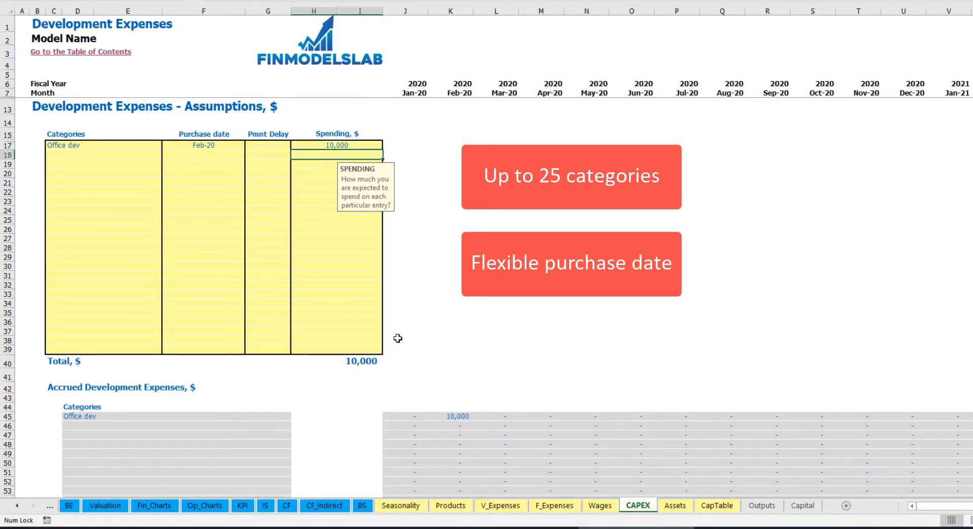
Step: Set the payment delay of the Office dev expense to 2M
{"action": "left_click", "coordinate": [273, 146]}
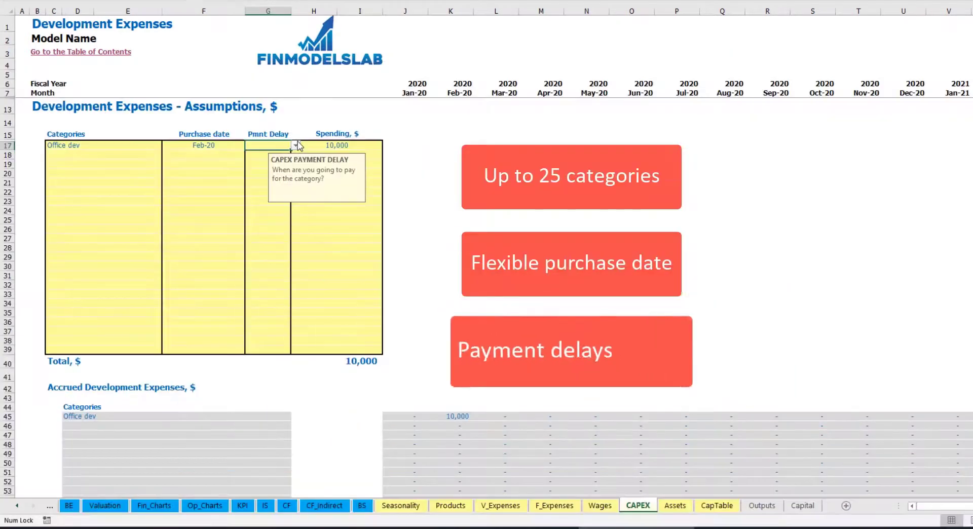
{"action": "left_click", "coordinate": [296, 145]}
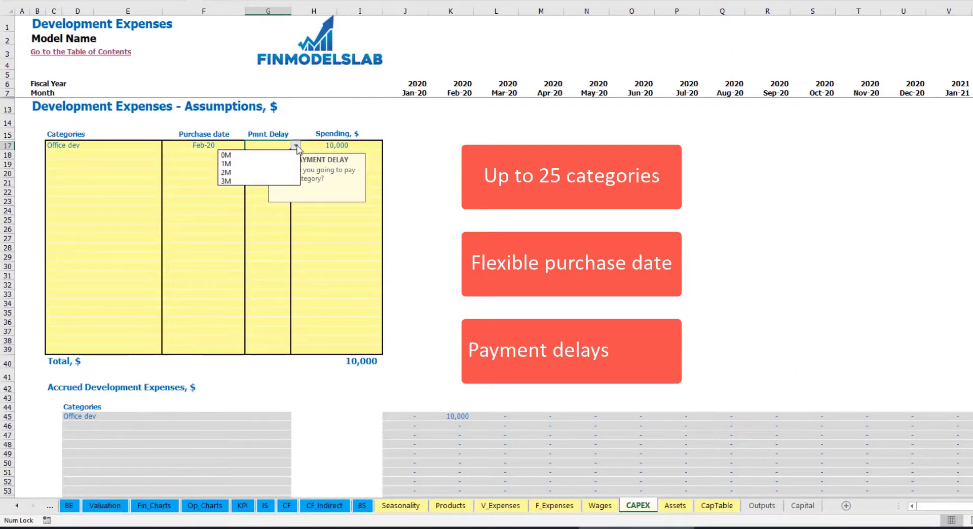
{"action": "left_click", "coordinate": [262, 173]}
{"action": "left_click", "coordinate": [479, 175]}
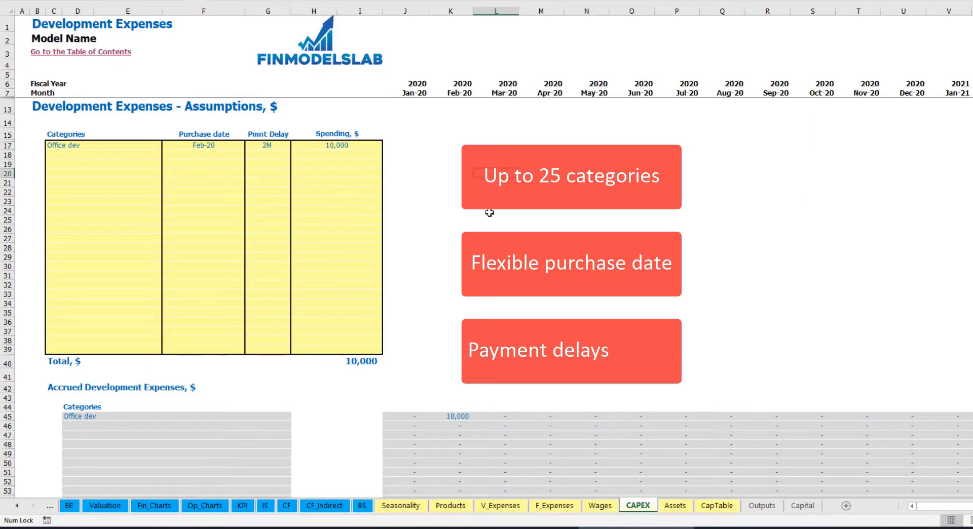
Step: Compare the month in which the Office dev expense is accrued with its month under Paid Development Expenses
{"action": "left_click", "coordinate": [459, 417]}
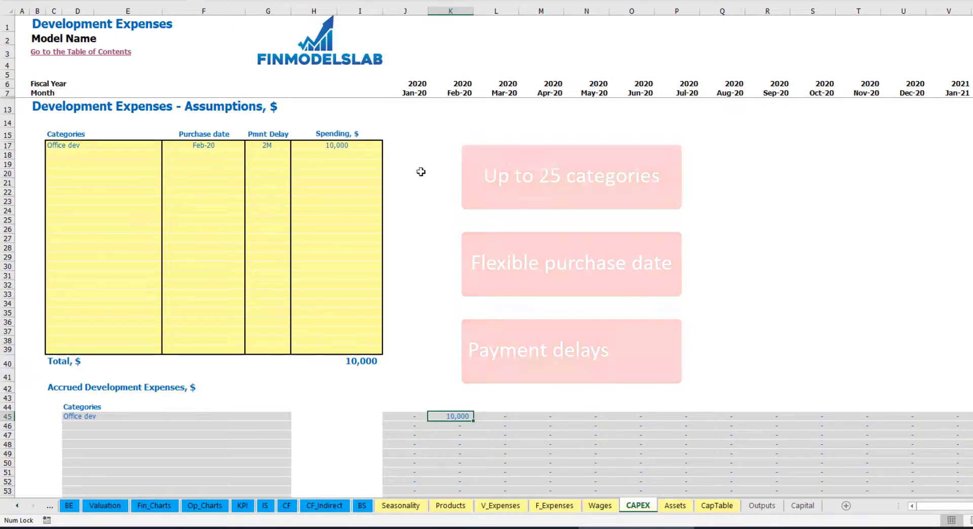
{"action": "scroll", "coordinate": [456, 219], "scroll_direction": "down", "scroll_amount": 7}
{"action": "scroll", "coordinate": [458, 222], "scroll_direction": "down", "scroll_amount": 3}
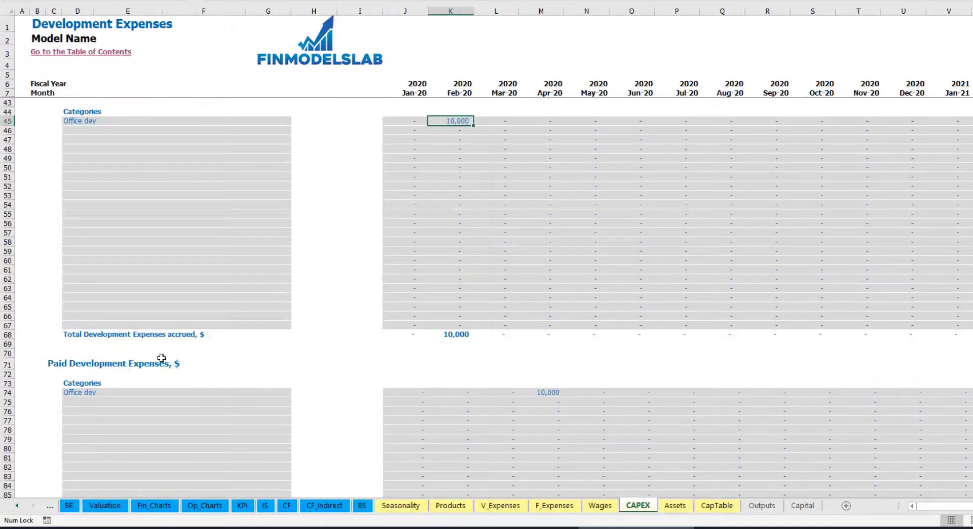
Step: Examine the month the Office dev expense is paid and the CAPEX balance and payable rows in the Summary
{"action": "left_click", "coordinate": [541, 393]}
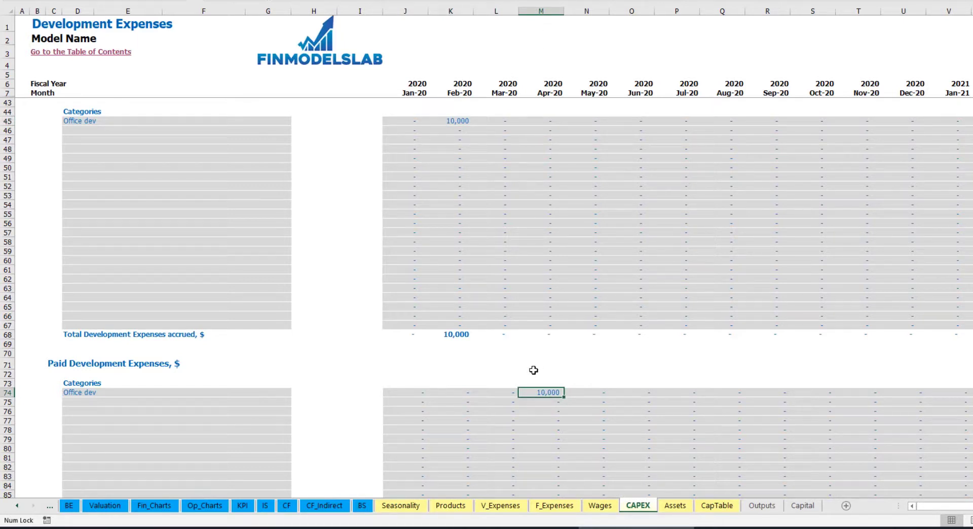
{"action": "scroll", "coordinate": [524, 393], "scroll_direction": "down", "scroll_amount": 13}
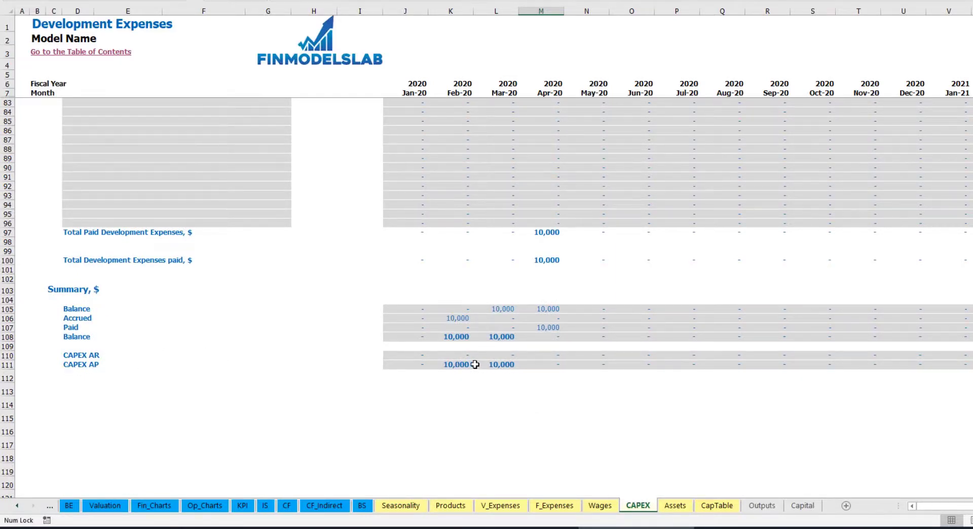
Step: Add an Other dev exp category to the development expenses with purchase date Mar-20 and spending of 5000
{"action": "scroll", "coordinate": [501, 297], "scroll_direction": "up", "scroll_amount": 20}
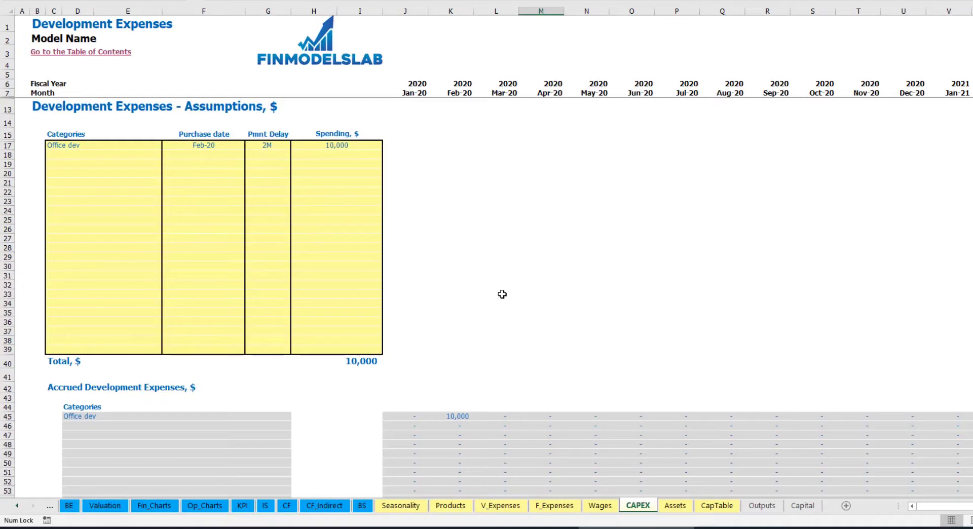
{"action": "left_click", "coordinate": [86, 153]}
{"action": "type", "text": "Other dev"}
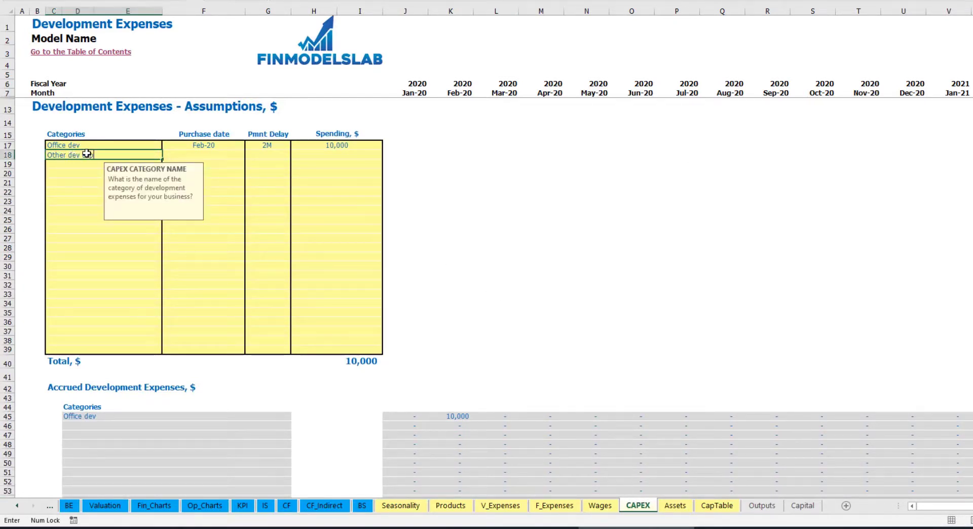
{"action": "type", "text": " exp"}
{"action": "left_click", "coordinate": [229, 153]}
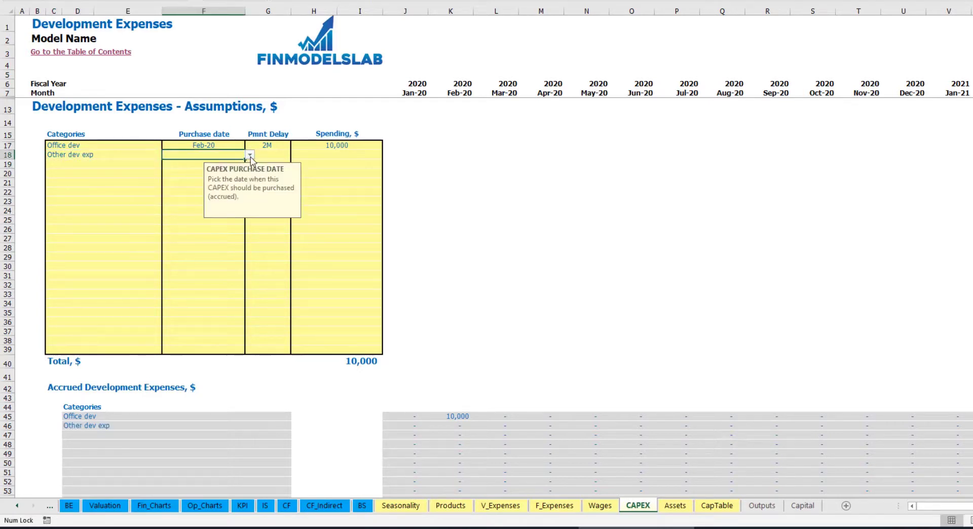
{"action": "left_click", "coordinate": [250, 155]}
{"action": "left_click", "coordinate": [231, 180]}
{"action": "left_click", "coordinate": [322, 157]}
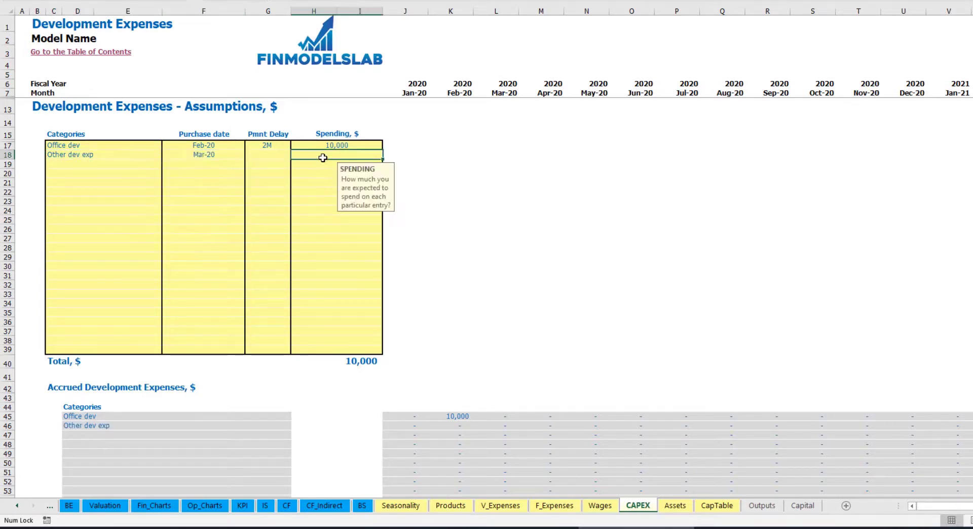
{"action": "type", "text": "5000"}
{"action": "key", "text": "Return"}
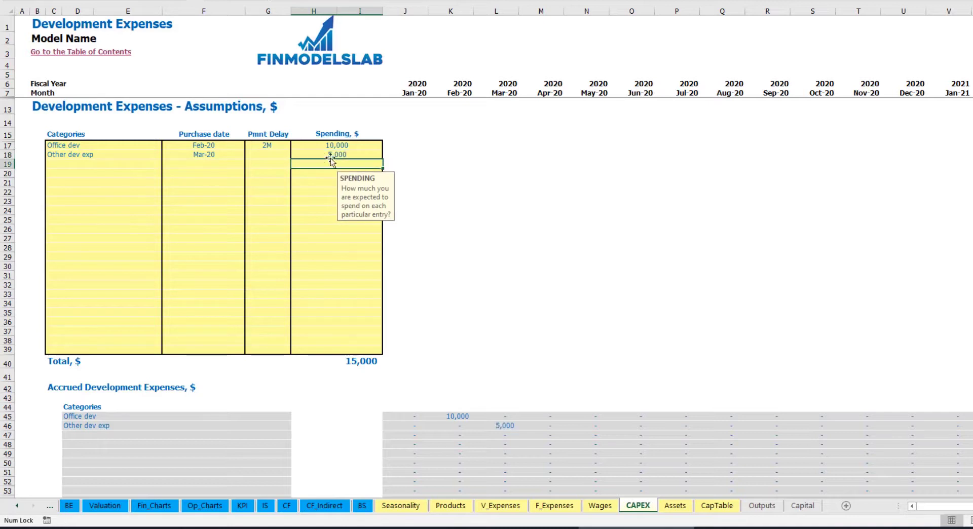
Step: Set the payment delay of the Other dev exp category to 0M
{"action": "left_click", "coordinate": [277, 158]}
{"action": "left_click", "coordinate": [295, 155]}
{"action": "left_click", "coordinate": [234, 163]}
Step: Compare the month in which Other dev exp is accrued with its month under Paid Development Expenses
{"action": "scroll", "coordinate": [473, 342], "scroll_direction": "down", "scroll_amount": 3}
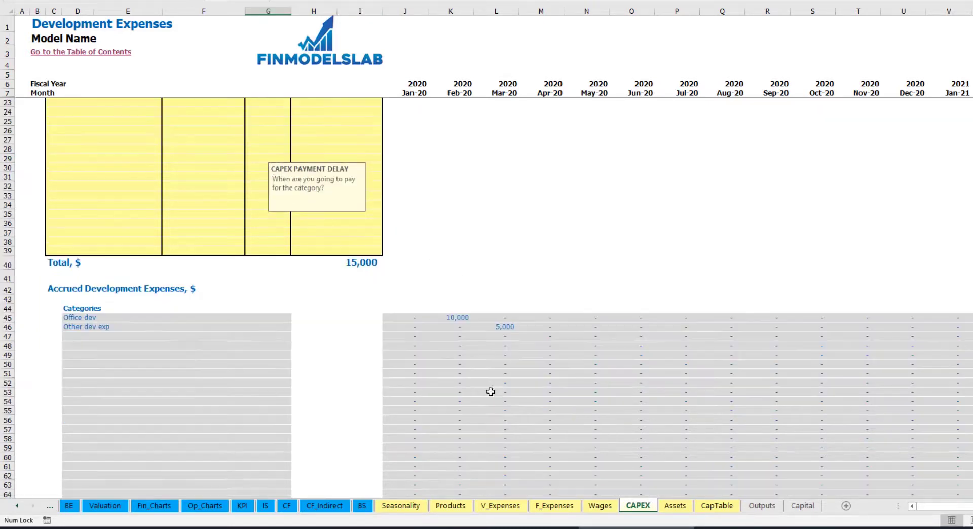
{"action": "left_click", "coordinate": [504, 327]}
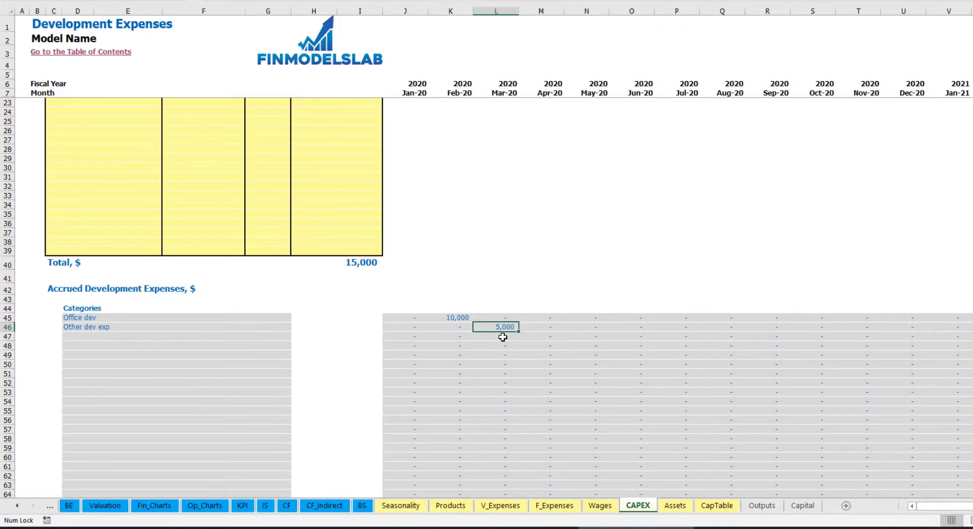
{"action": "scroll", "coordinate": [499, 284], "scroll_direction": "down", "scroll_amount": 10}
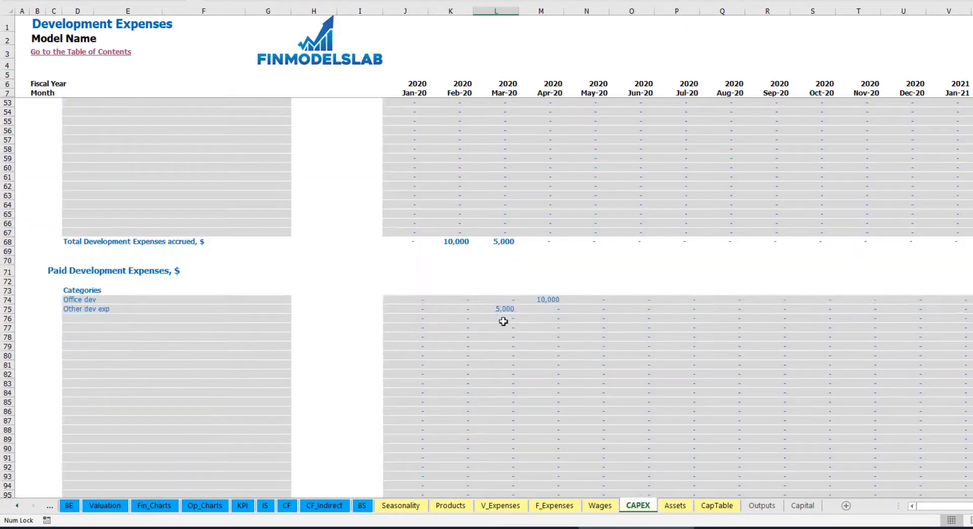
{"action": "scroll", "coordinate": [500, 310], "scroll_direction": "up", "scroll_amount": 13}
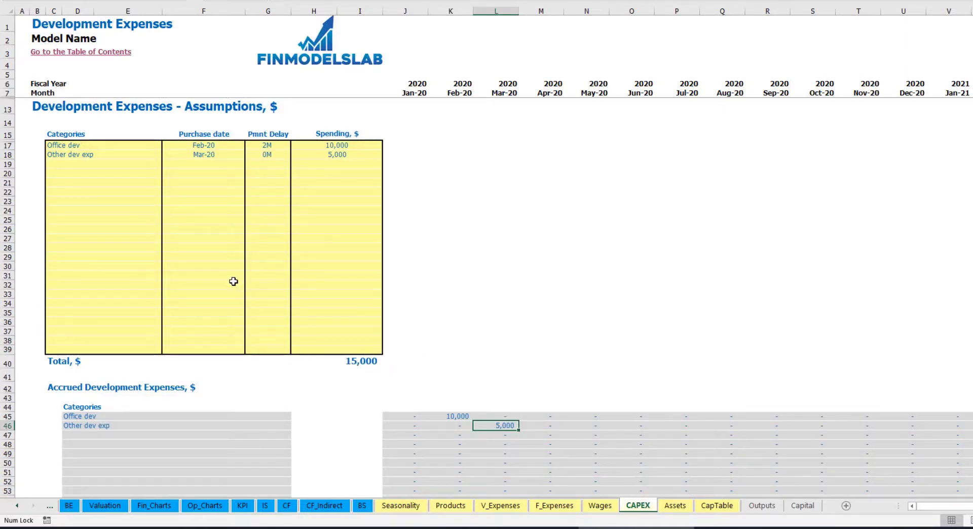
Step: Examine the book depreciation, capital expenditure and closing net book value of Development Expenses on the Assets sheet
{"action": "left_click", "coordinate": [676, 505]}
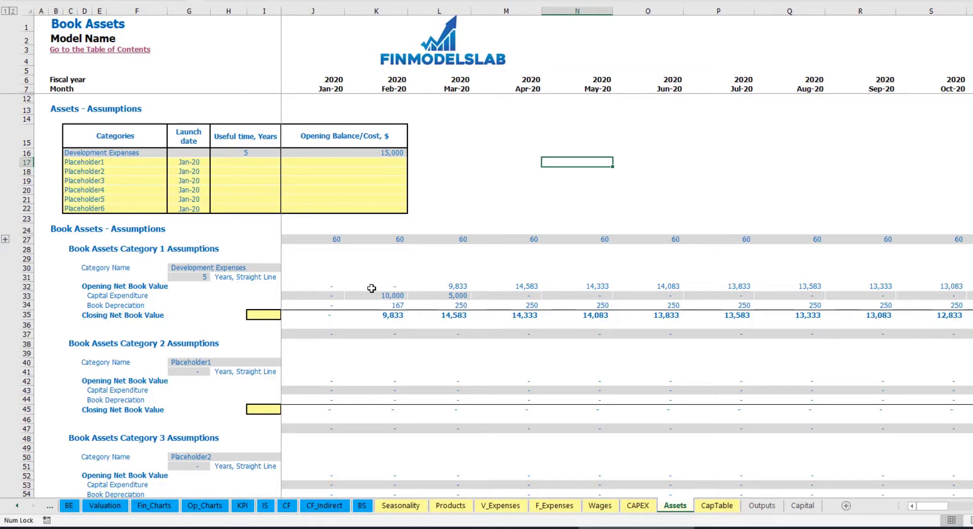
{"action": "left_click", "coordinate": [27, 306]}
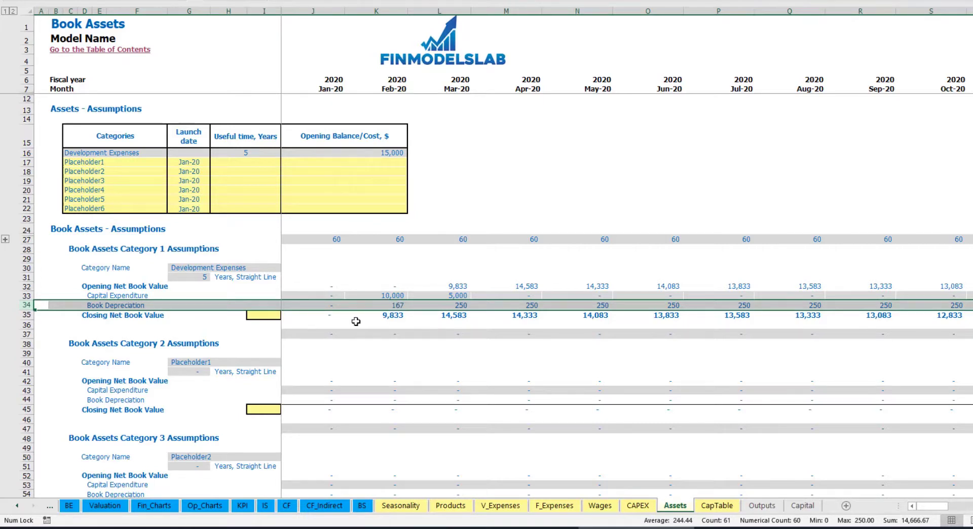
{"action": "left_click_drag", "start_coordinate": [311, 297], "coordinate": [556, 294]}
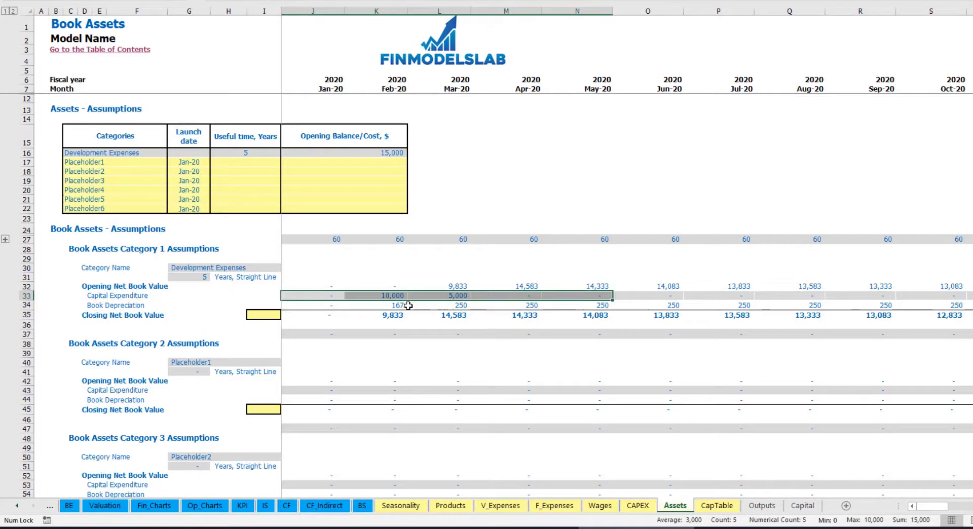
{"action": "left_click_drag", "start_coordinate": [328, 317], "coordinate": [620, 318]}
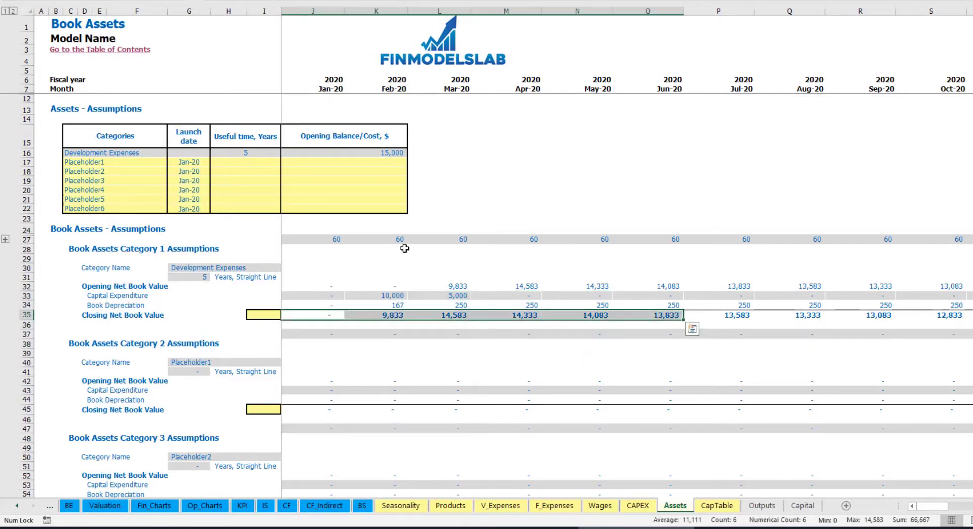
Step: Rename the Placeholder1 asset as Other assets, with a useful time of 10 years and a cost of 25,000
{"action": "left_click", "coordinate": [130, 160]}
{"action": "type", "text": "Other assets"}
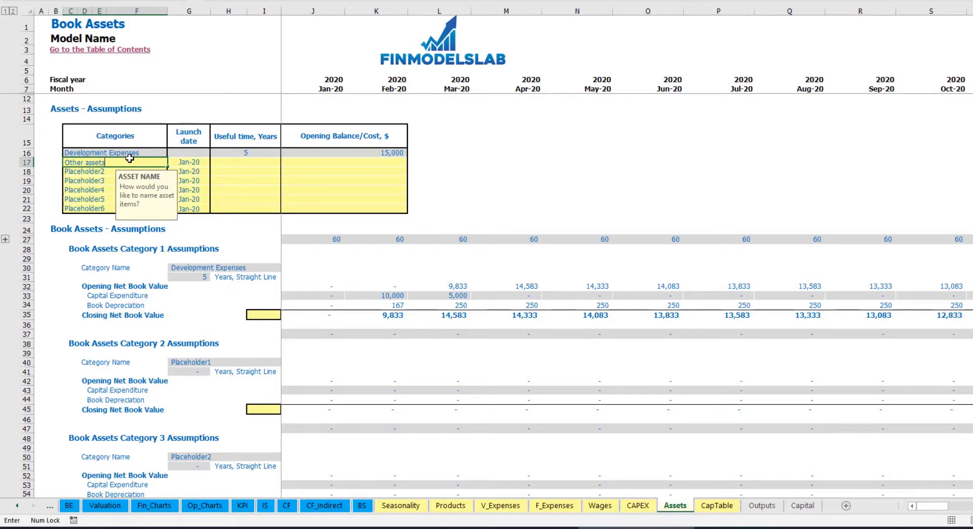
{"action": "key", "text": "Return"}
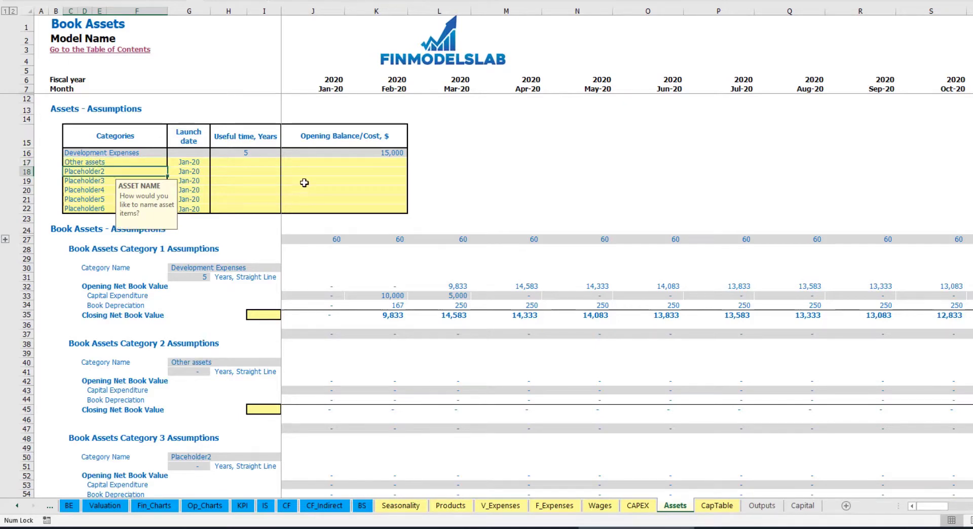
{"action": "left_click", "coordinate": [270, 161]}
{"action": "type", "text": "10"}
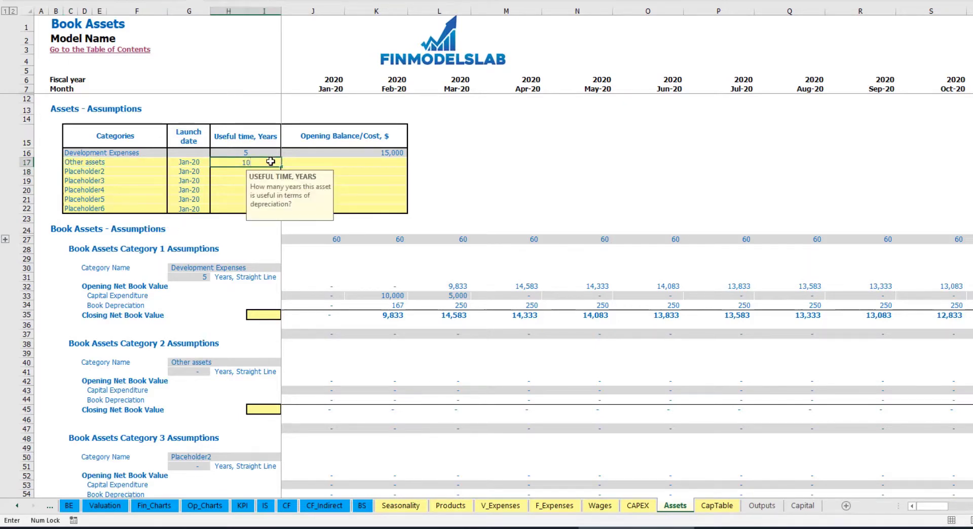
{"action": "key", "text": "Return"}
{"action": "left_click", "coordinate": [347, 163]}
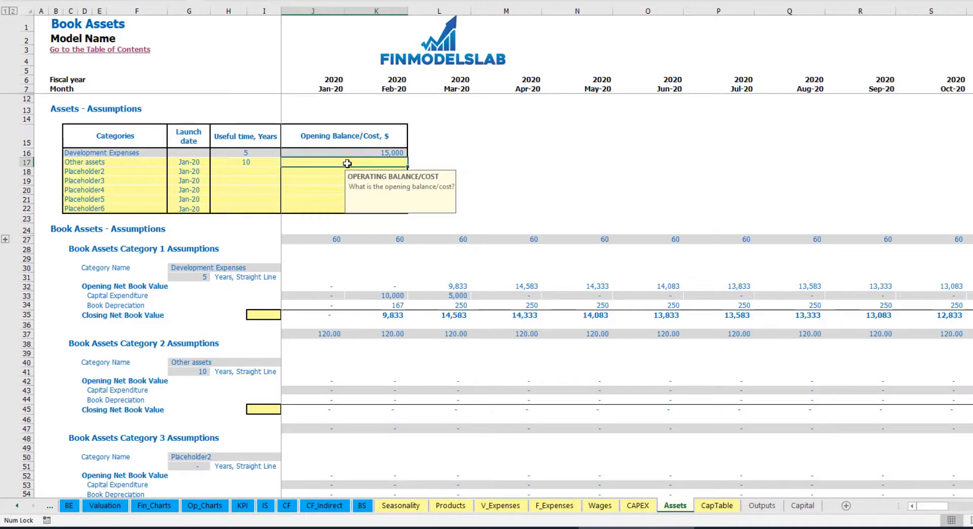
{"action": "type", "text": "25,000"}
{"action": "key", "text": "Return"}
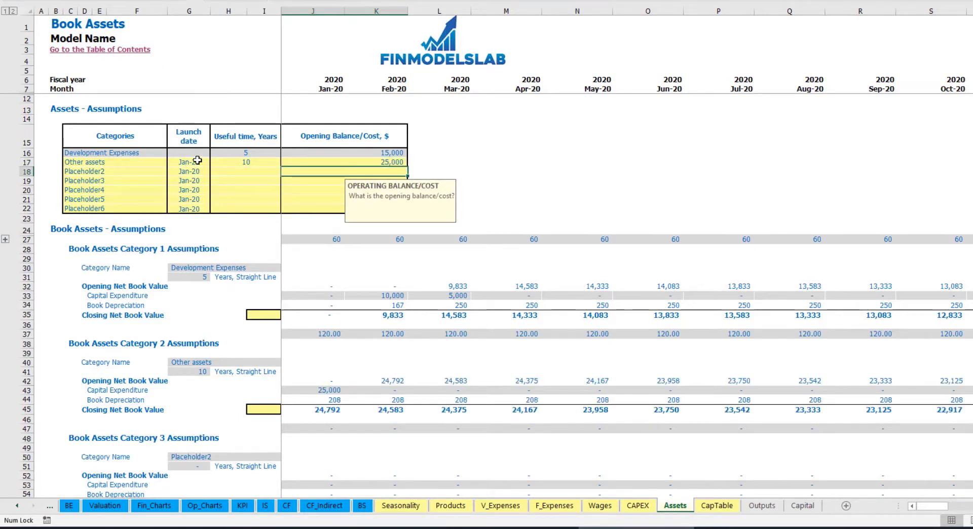
Step: Set the launch date of Other assets to Apr-20
{"action": "left_click", "coordinate": [200, 161]}
{"action": "left_click", "coordinate": [213, 162]}
{"action": "left_click", "coordinate": [191, 200]}
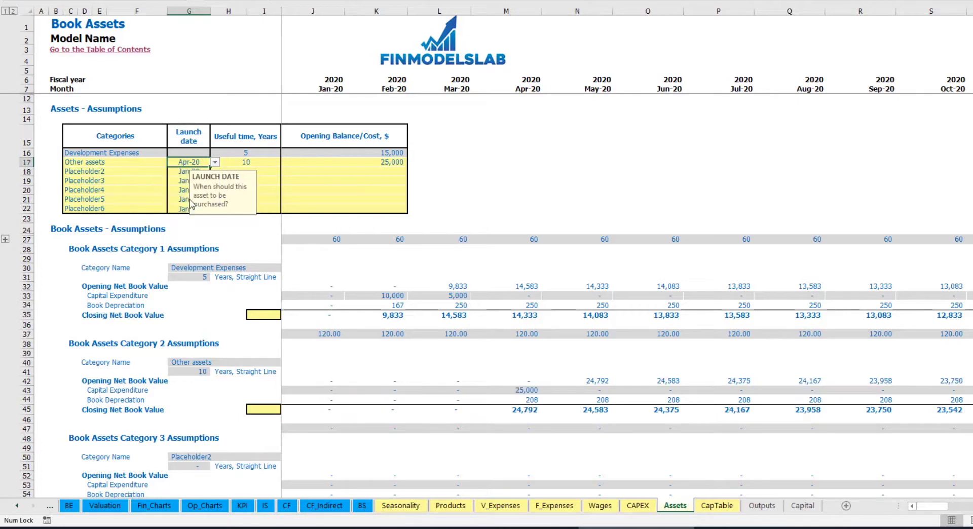
Step: Examine the capital expenditure, book depreciation and closing net book value of Other assets from Apr-20 onward
{"action": "left_click", "coordinate": [528, 391]}
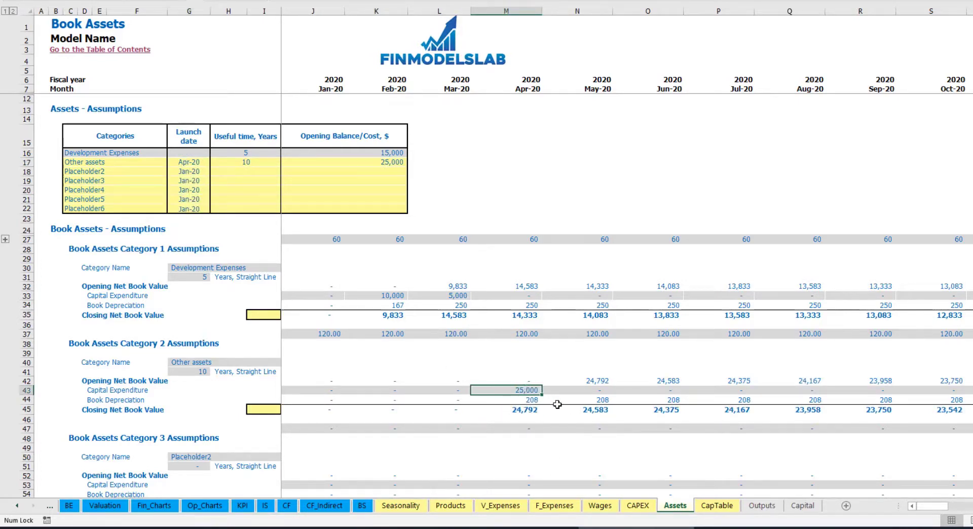
{"action": "left_click_drag", "start_coordinate": [532, 399], "coordinate": [721, 398]}
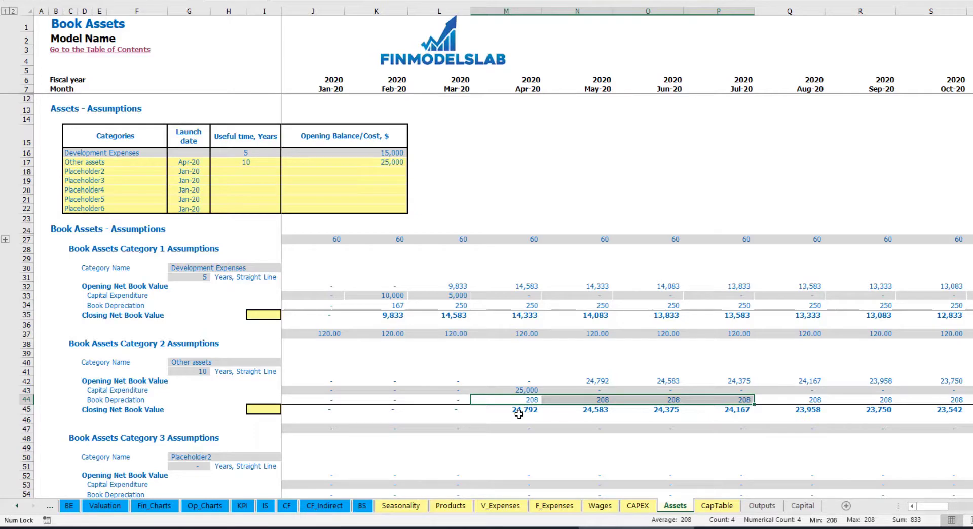
{"action": "left_click_drag", "start_coordinate": [532, 412], "coordinate": [765, 409]}
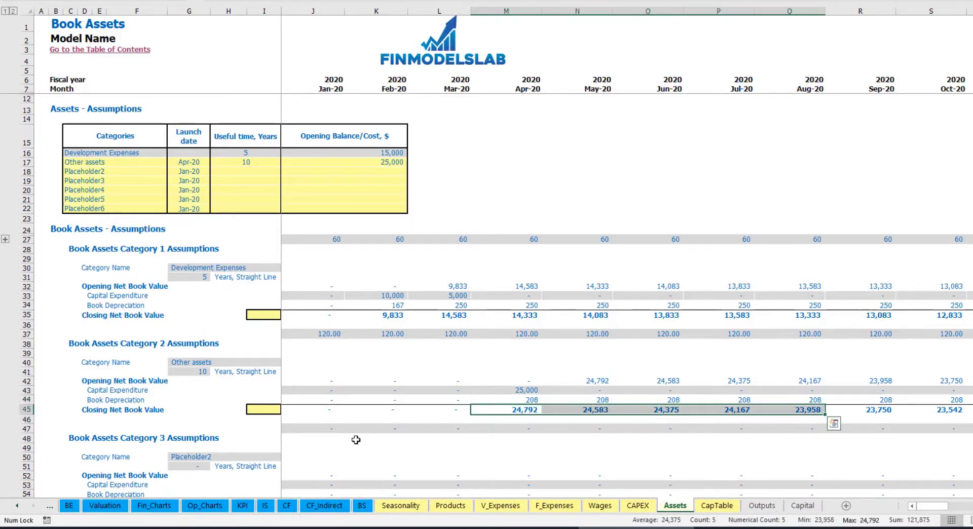
Step: Review Total Depreciation & Amortization on the IS sheet and Fixed Assets Capital Expenditure on the CF sheet
{"action": "left_click", "coordinate": [266, 506]}
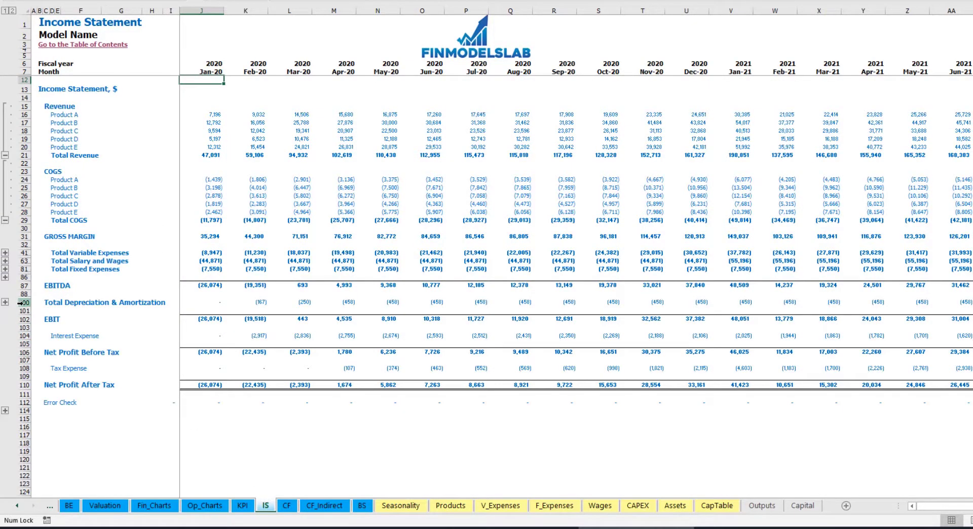
{"action": "left_click", "coordinate": [281, 506]}
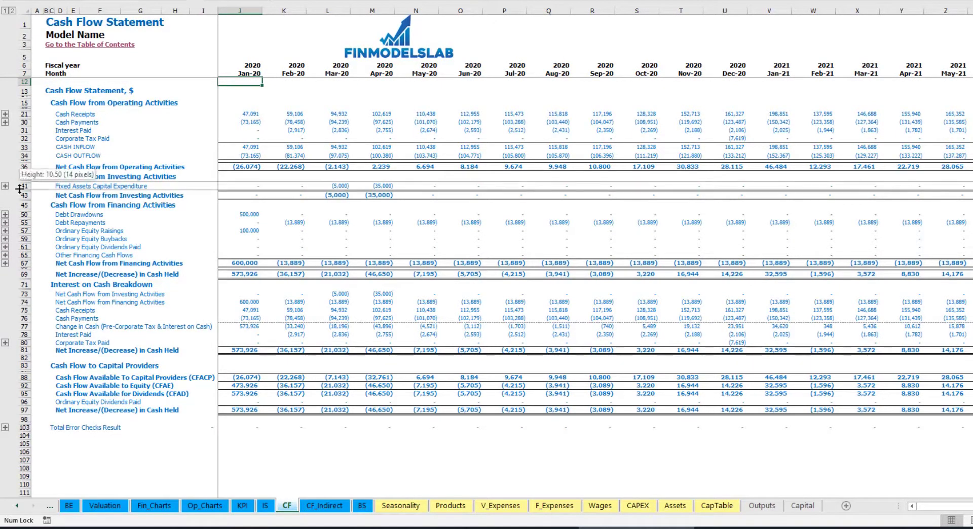
Step: Examine the Fixed Assets, CAPEX Prepayment and CAPEX Payable rows on the BS sheet
{"action": "left_click", "coordinate": [362, 505]}
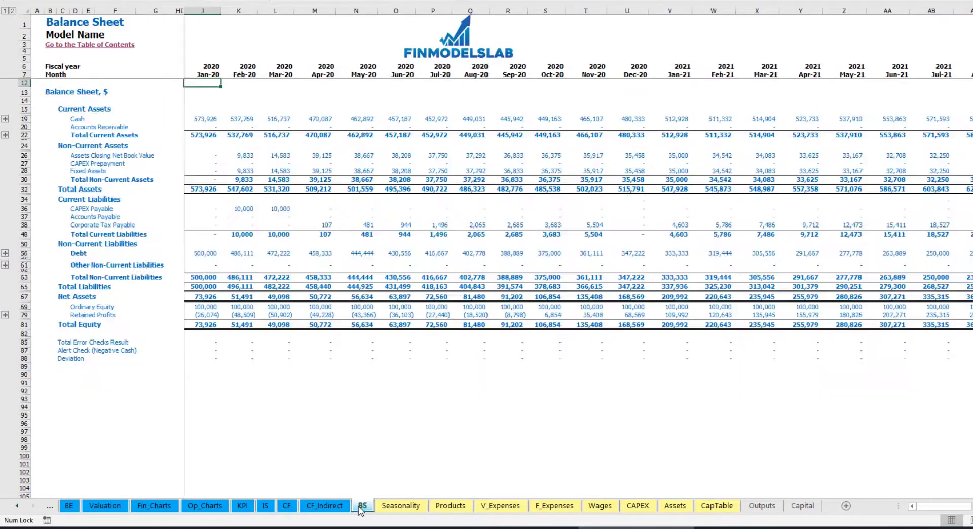
{"action": "left_click", "coordinate": [24, 171]}
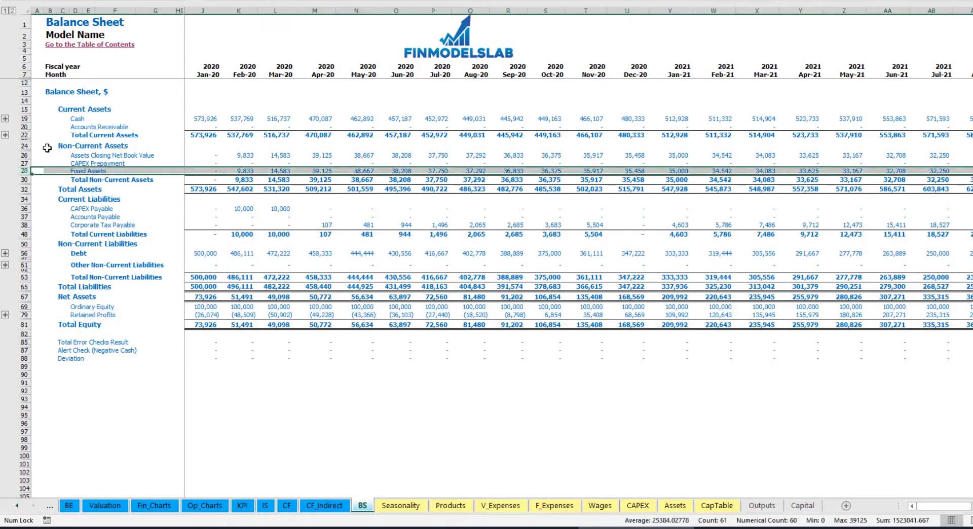
{"action": "left_click", "coordinate": [21, 164]}
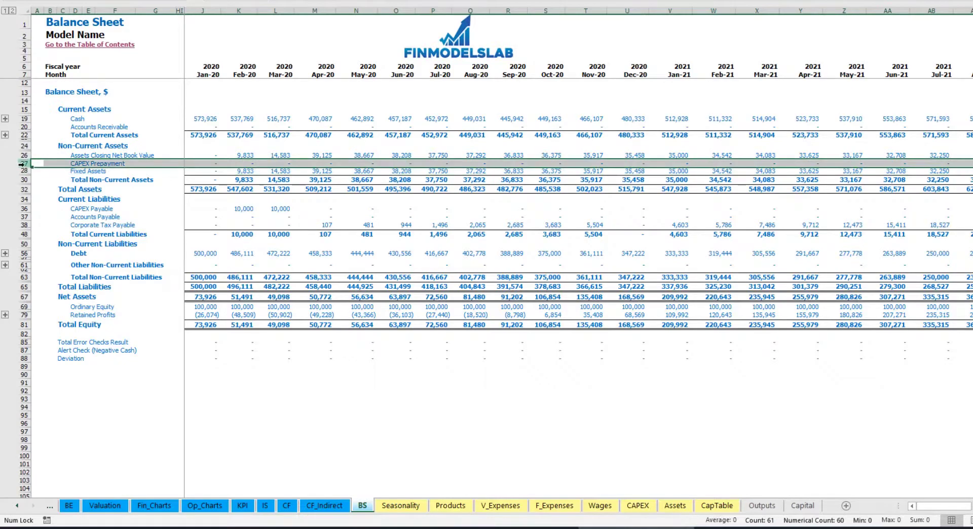
{"action": "left_click", "coordinate": [23, 209]}
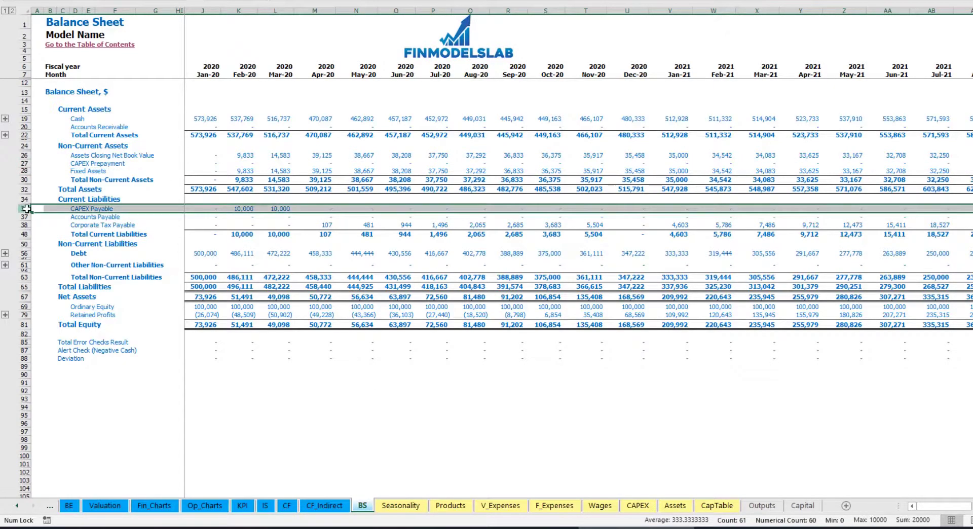
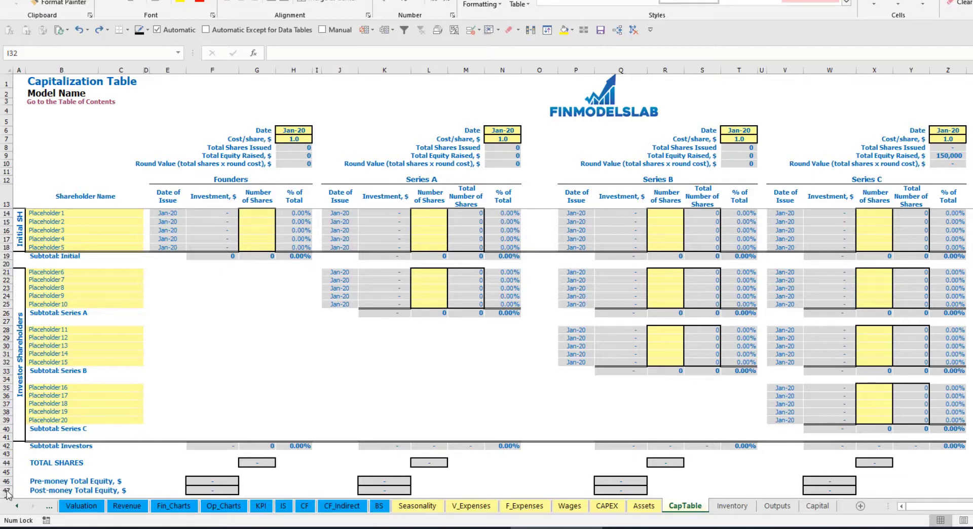
Step: Rename the first two initial shareholders on the CapTable sheet as Founder 1 and Founder 2
{"action": "left_click", "coordinate": [49, 212]}
{"action": "type", "text": "Founder 1"}
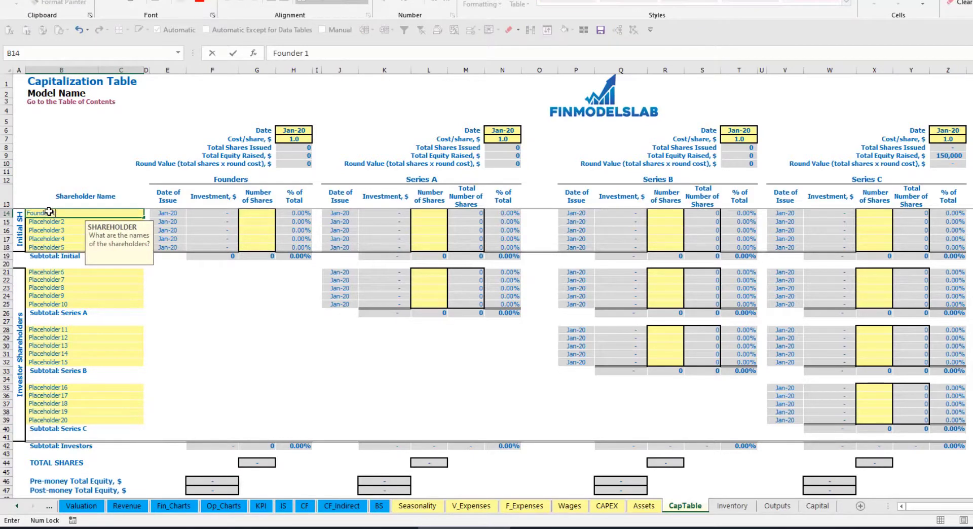
{"action": "key", "text": "ctrl+Return"}
{"action": "key", "text": "ctrl+c"}
{"action": "key", "text": "Down"}
{"action": "key", "text": "ctrl+v"}
{"action": "key", "text": "Escape"}
{"action": "left_click", "coordinate": [322, 55]}
{"action": "key", "text": "BackSpace"}
{"action": "type", "text": "2"}
{"action": "key", "text": "Return"}
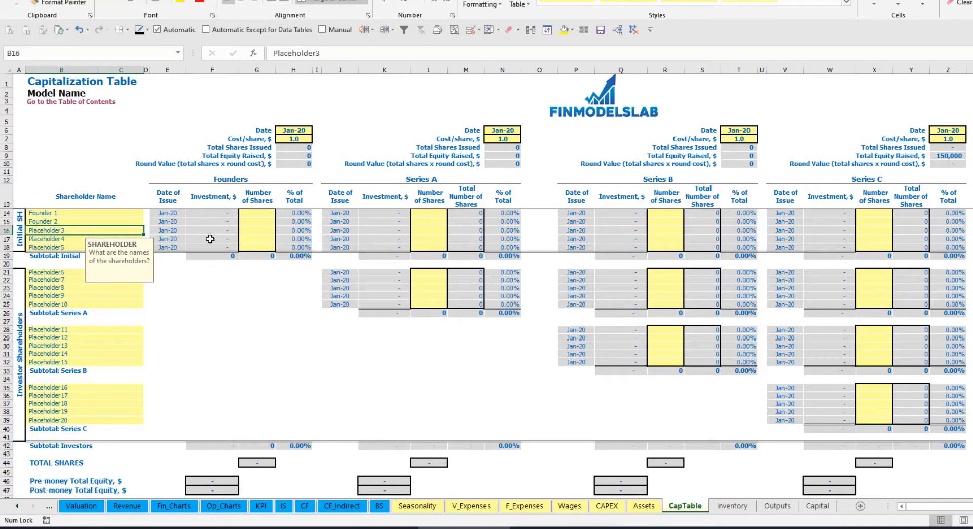
Step: Enter 10,000 founders-round shares for Founder 1 and 20,000 for Founder 2
{"action": "key", "text": "Up"}
{"action": "key", "text": "Up"}
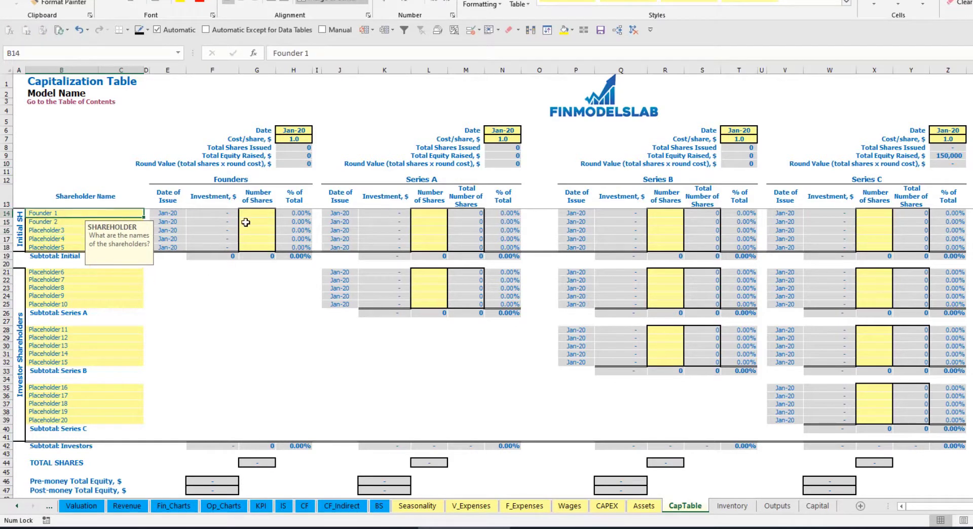
{"action": "left_click", "coordinate": [257, 212]}
{"action": "type", "text": "10000"}
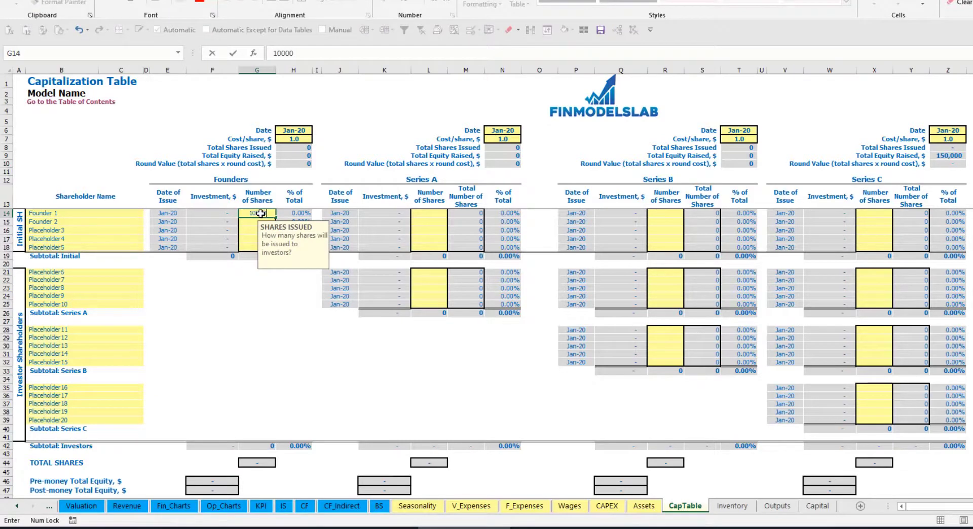
{"action": "key", "text": "Return"}
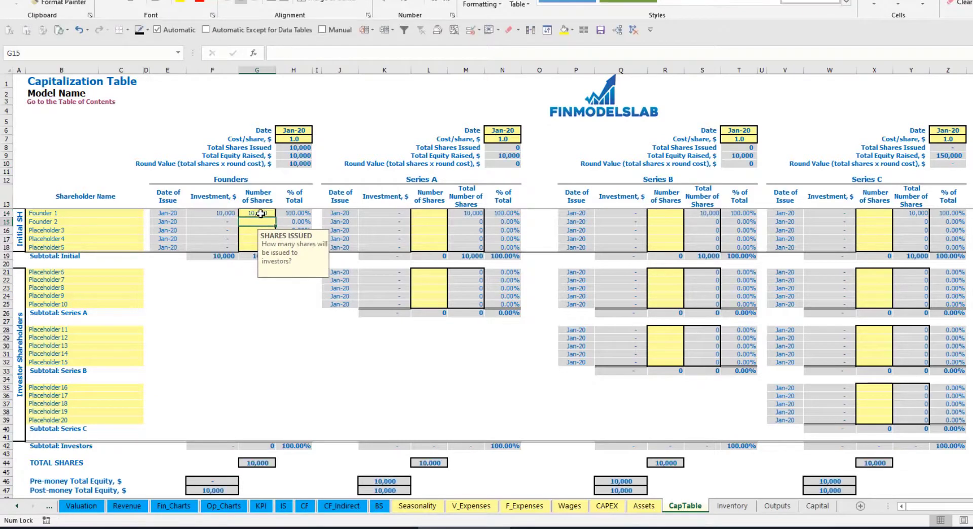
{"action": "type", "text": "20,0"}
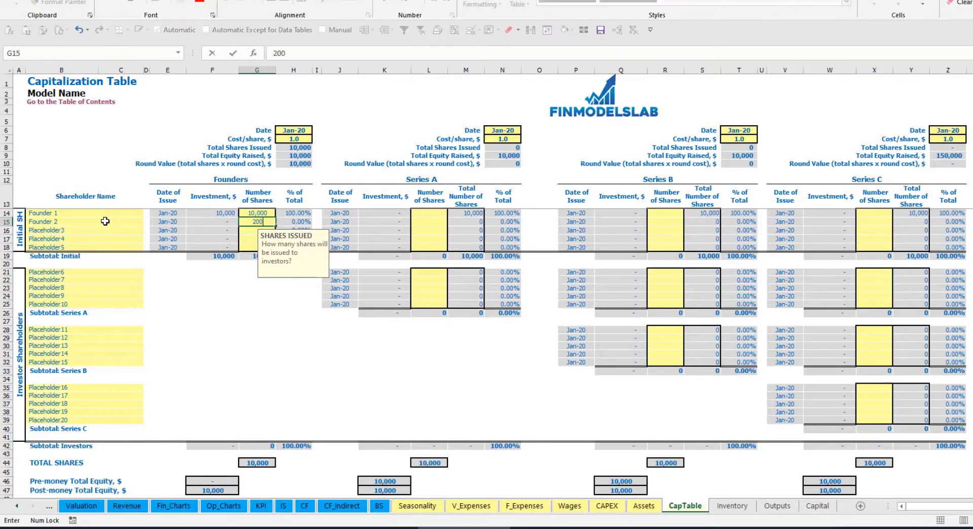
{"action": "type", "text": "00"}
{"action": "key", "text": "Return"}
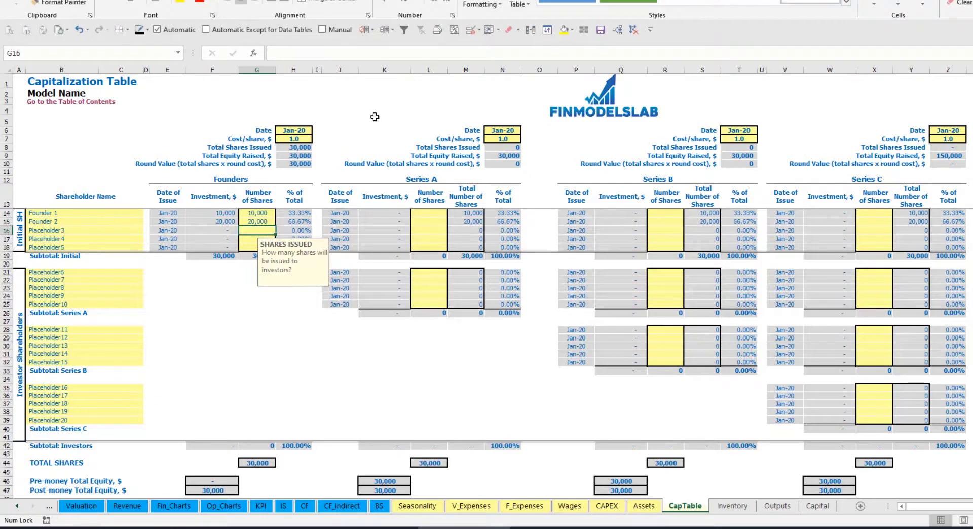
Step: Set the Founders round's cost per share to 2.0 and its date to Feb-20
{"action": "left_click", "coordinate": [289, 133]}
{"action": "left_click", "coordinate": [285, 140]}
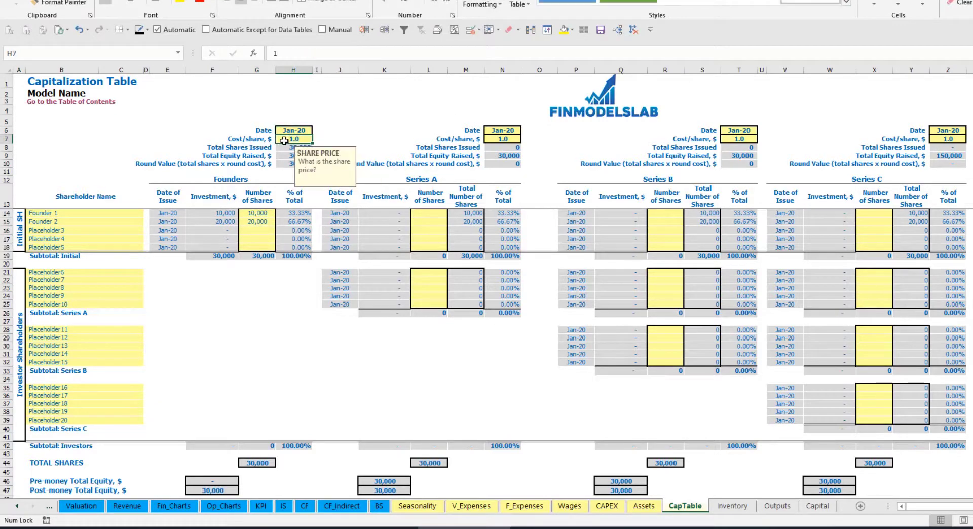
{"action": "type", "text": "2"}
{"action": "key", "text": "Return"}
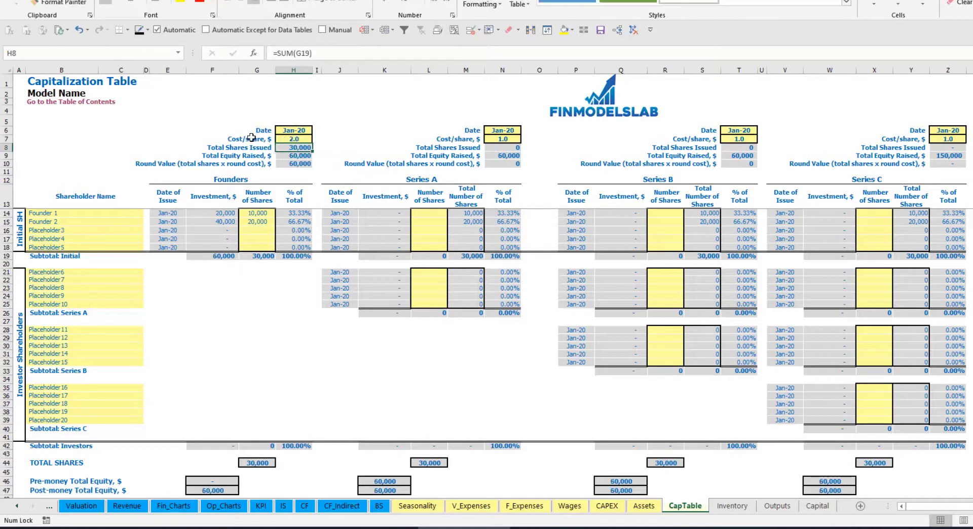
{"action": "left_click", "coordinate": [290, 132]}
{"action": "left_click", "coordinate": [316, 130]}
{"action": "left_click", "coordinate": [292, 146]}
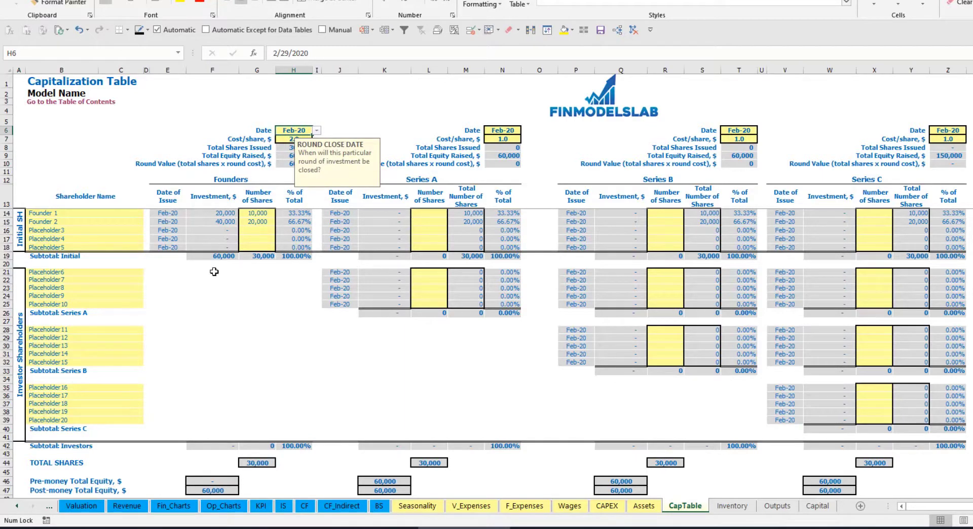
Step: Review the founders' investment amounts, the initial subtotal, Post-money Total Equity and Founder 1's percentage of total
{"action": "left_click", "coordinate": [218, 214]}
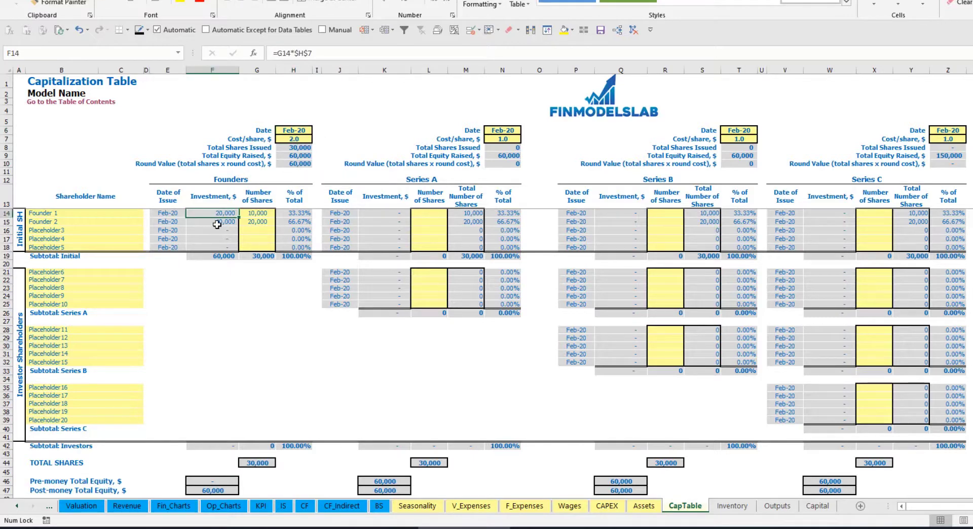
{"action": "left_click", "coordinate": [218, 222]}
{"action": "left_click", "coordinate": [217, 256]}
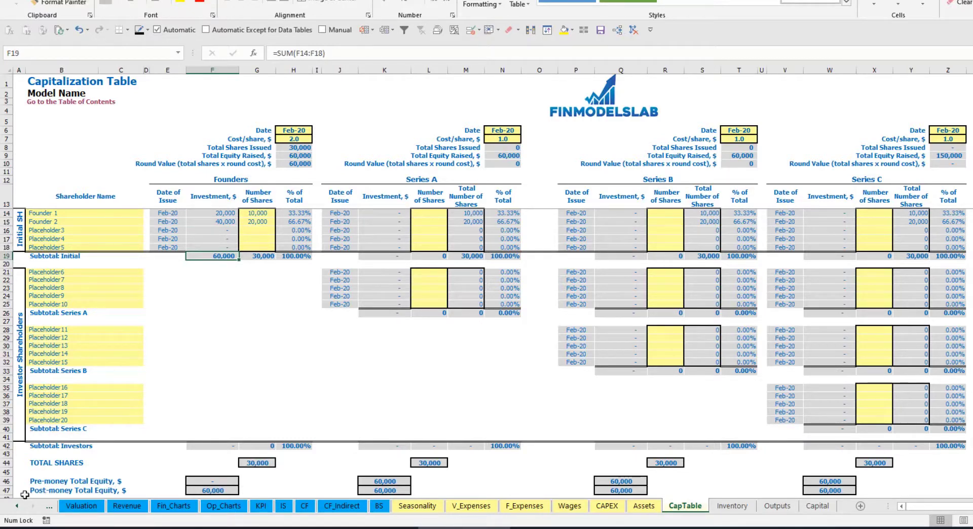
{"action": "left_click", "coordinate": [6, 490]}
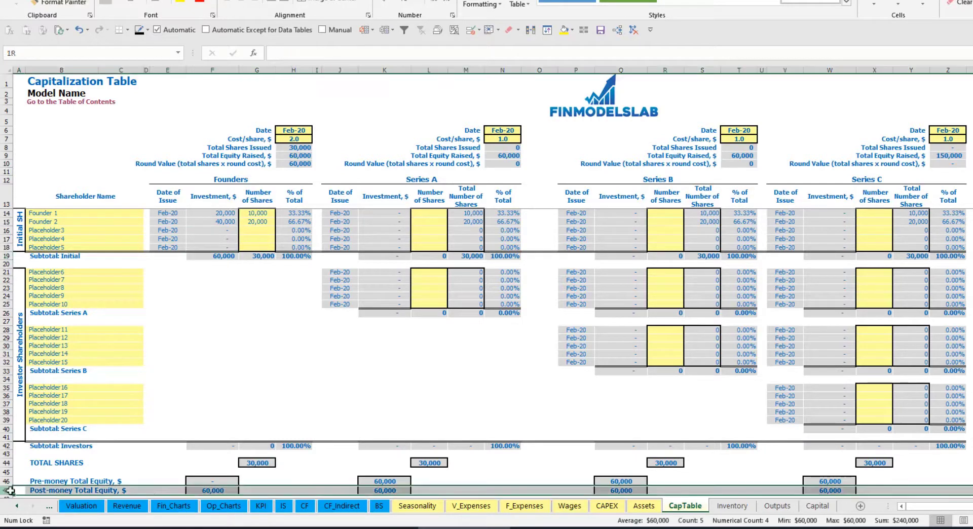
{"action": "left_click", "coordinate": [302, 213]}
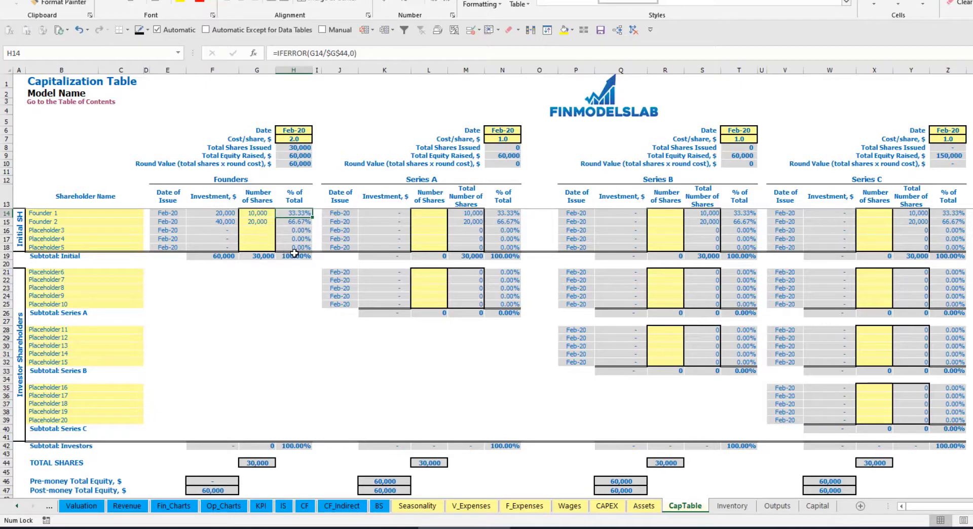
Step: Rename the first Series A investor shareholder, Placeholder6, as Investor 1
{"action": "left_click", "coordinate": [115, 275]}
{"action": "left_click", "coordinate": [441, 181]}
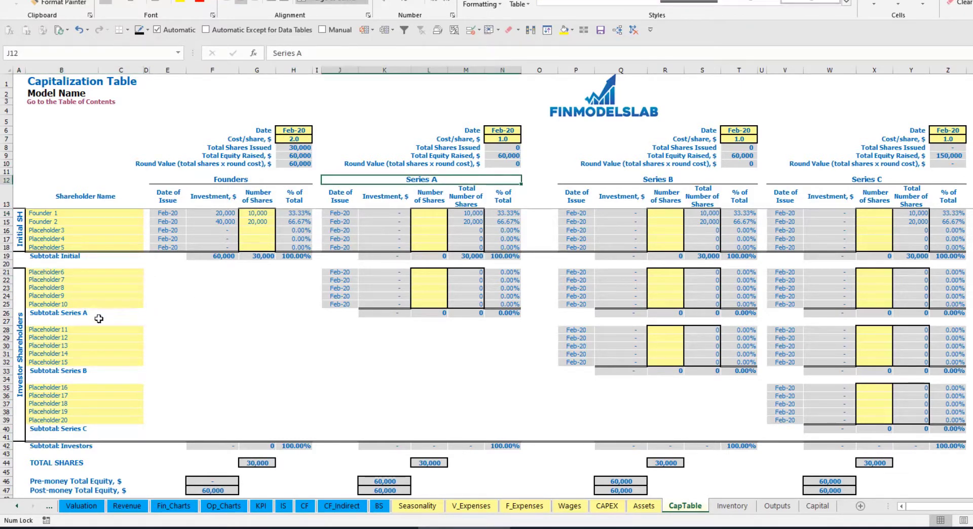
{"action": "left_click", "coordinate": [67, 273]}
{"action": "type", "text": "Investor 1"}
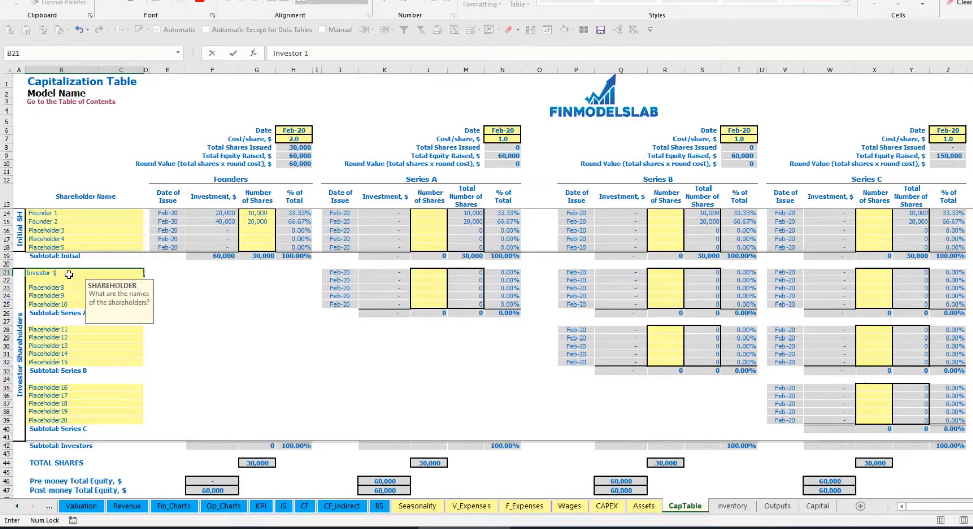
{"action": "key", "text": "Return"}
Step: Set the Series A round's date to May-20 and its cost per share to 5.0
{"action": "left_click", "coordinate": [509, 130]}
{"action": "left_click", "coordinate": [526, 130]}
{"action": "left_click", "coordinate": [499, 167]}
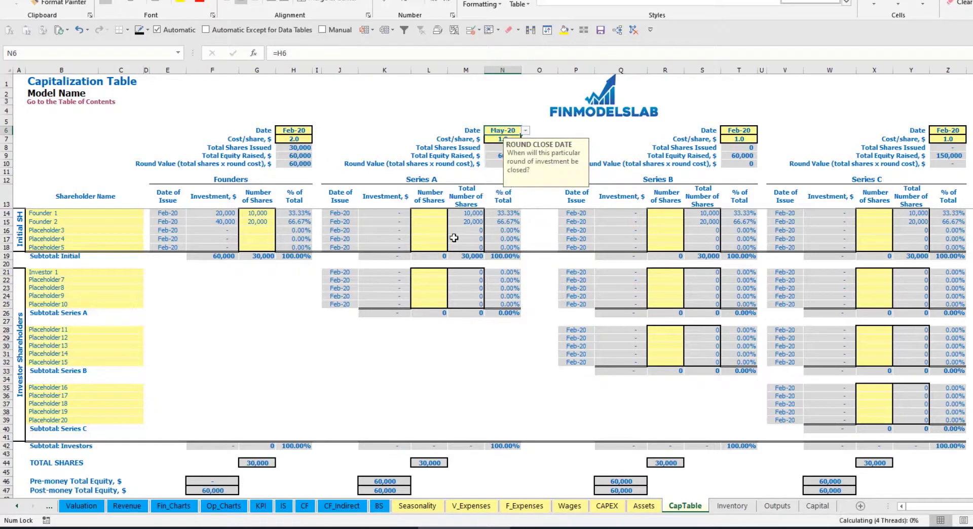
{"action": "left_click", "coordinate": [499, 138]}
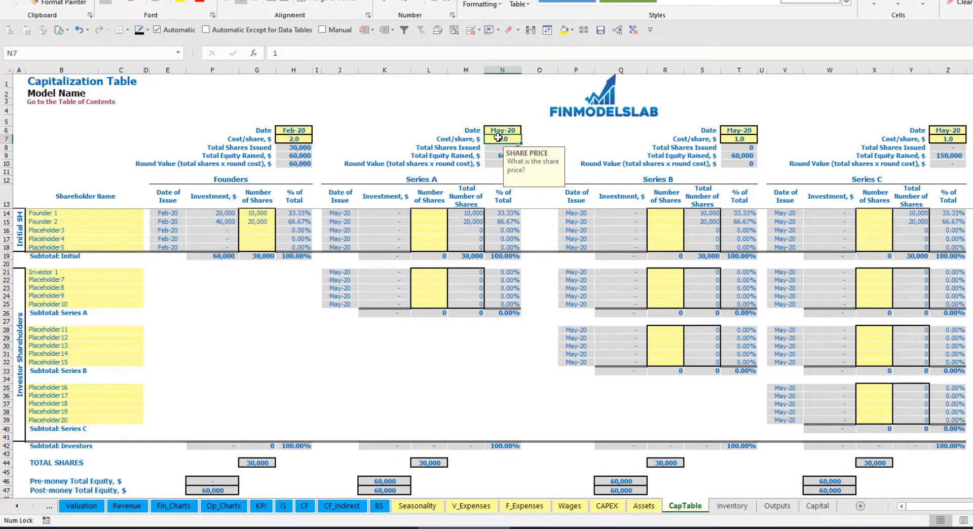
{"action": "key", "text": "Return"}
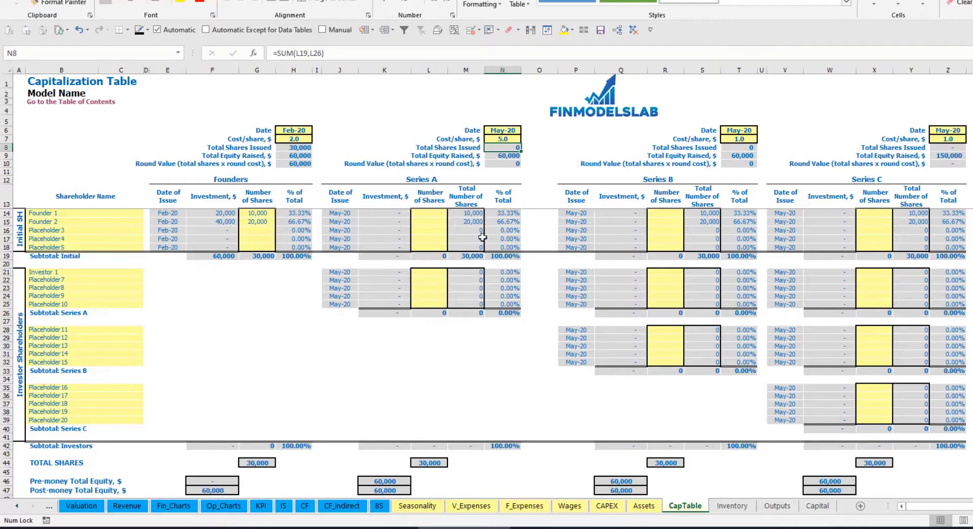
Step: Enter 1,000 Series A shares for Investor 1
{"action": "left_click", "coordinate": [429, 272]}
{"action": "type", "text": "1000"}
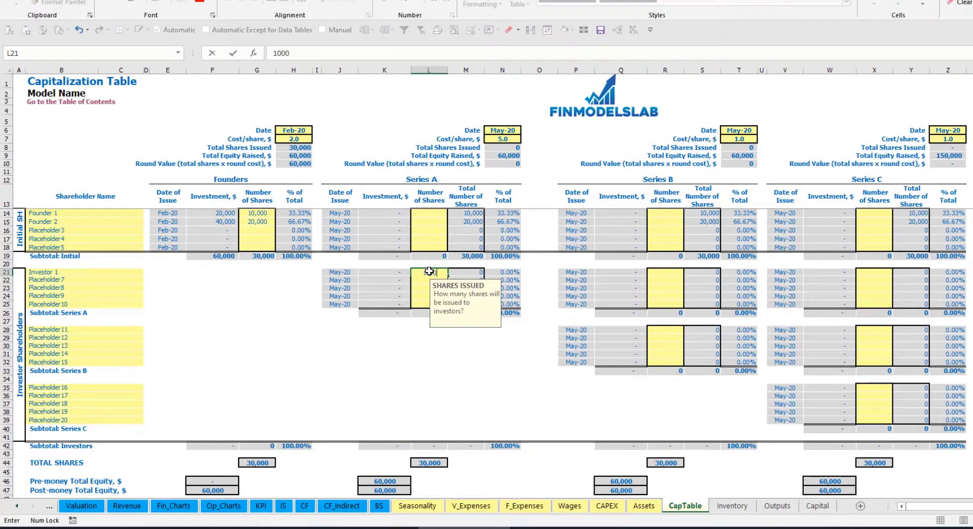
{"action": "key", "text": "Return"}
{"action": "left_click", "coordinate": [389, 351]}
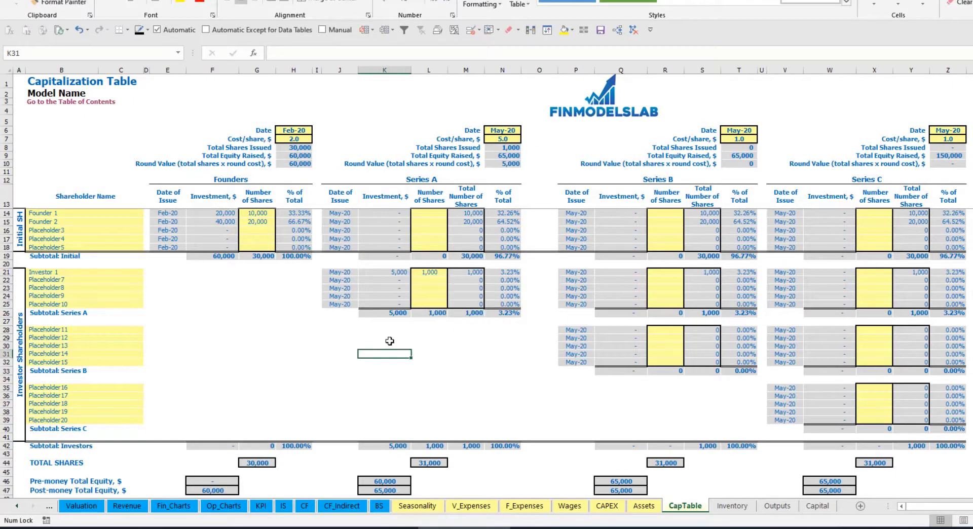
Step: Examine Investor 1's Series A investment, the pre-money and post-money total equity, and the ownership percentages of Investor 1 and both founders
{"action": "left_click", "coordinate": [393, 274]}
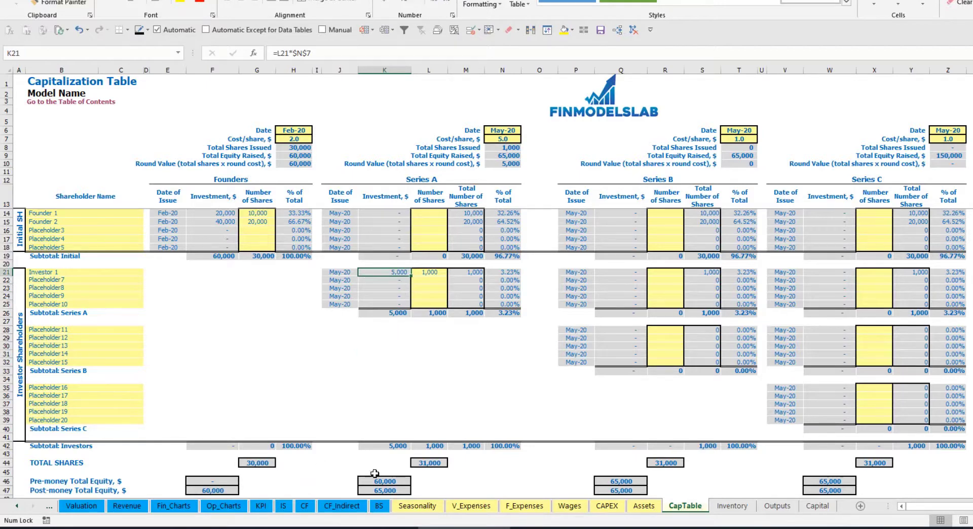
{"action": "left_click", "coordinate": [376, 479]}
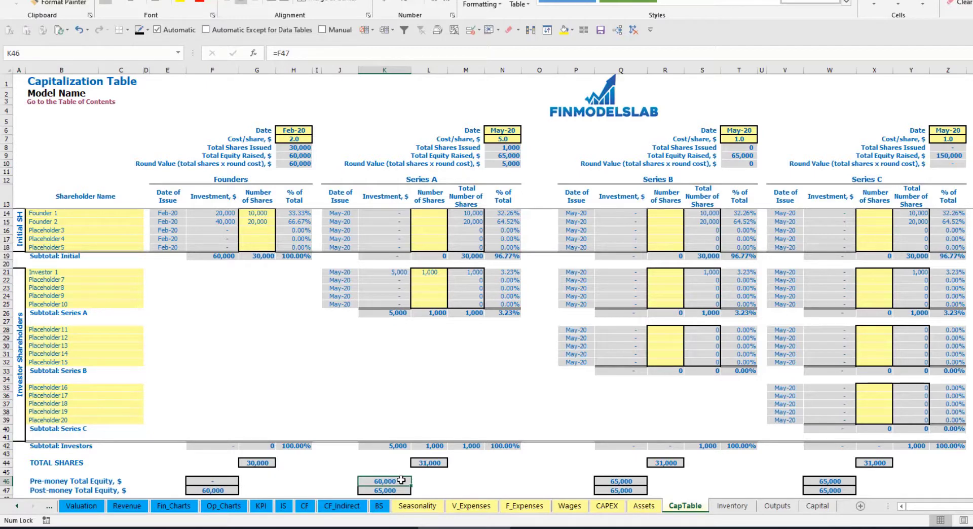
{"action": "key", "text": "Down"}
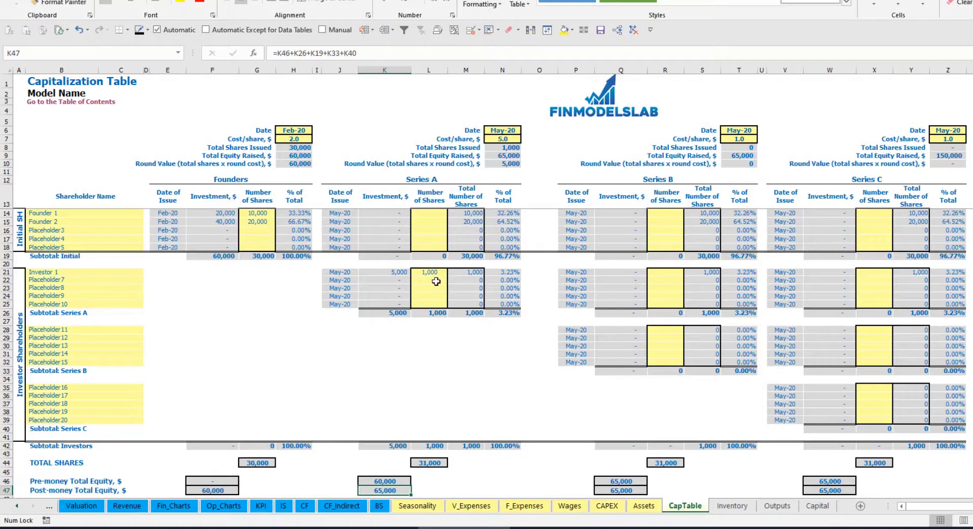
{"action": "left_click", "coordinate": [495, 272]}
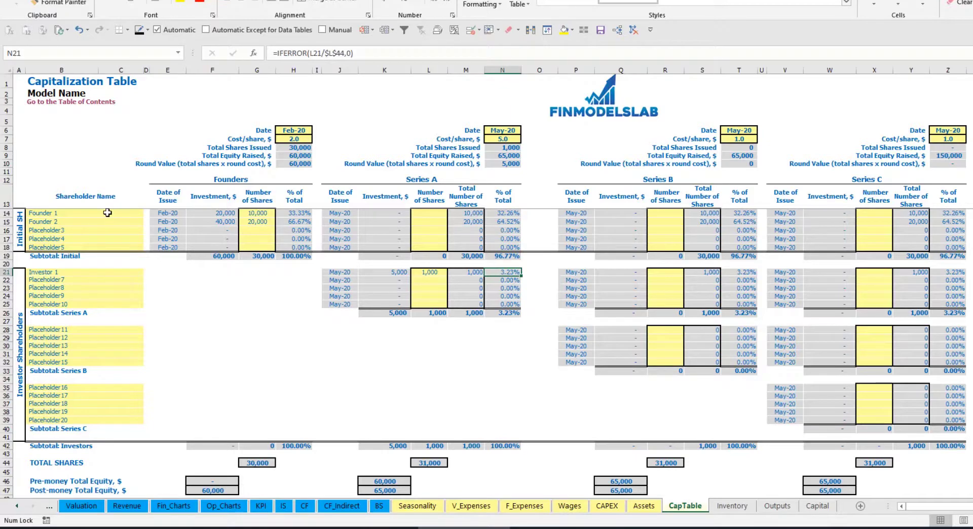
{"action": "left_click_drag", "start_coordinate": [107, 213], "coordinate": [109, 221]}
{"action": "left_click_drag", "start_coordinate": [507, 212], "coordinate": [505, 221]}
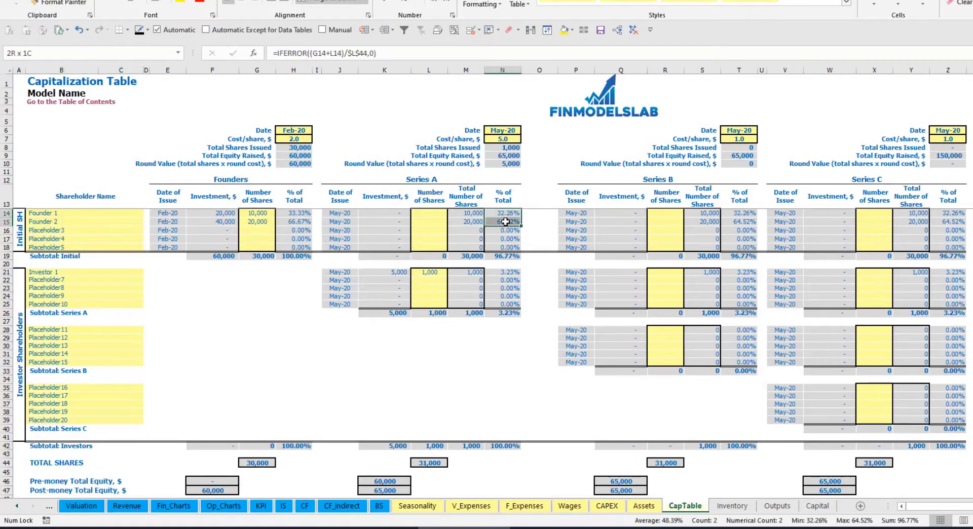
{"action": "key", "text": "Up"}
{"action": "key", "text": "Down"}
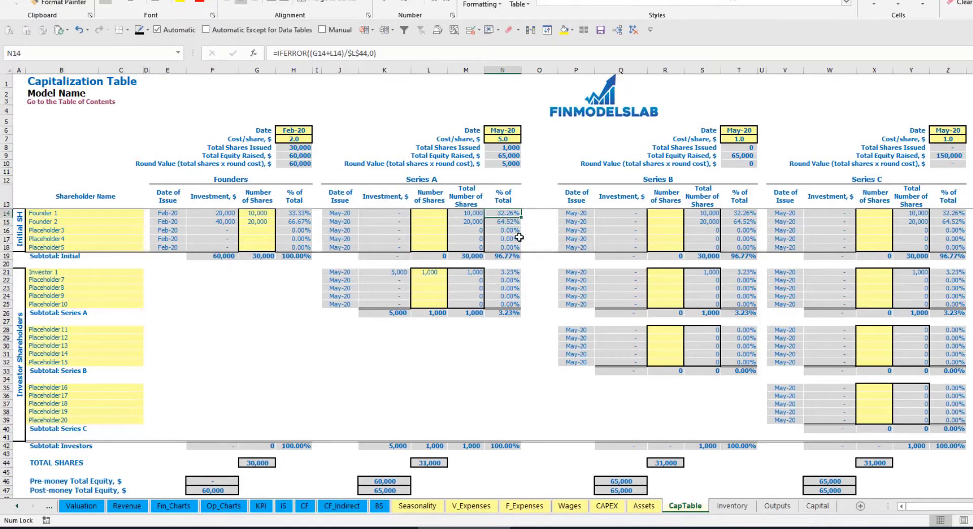
{"action": "key", "text": "Down"}
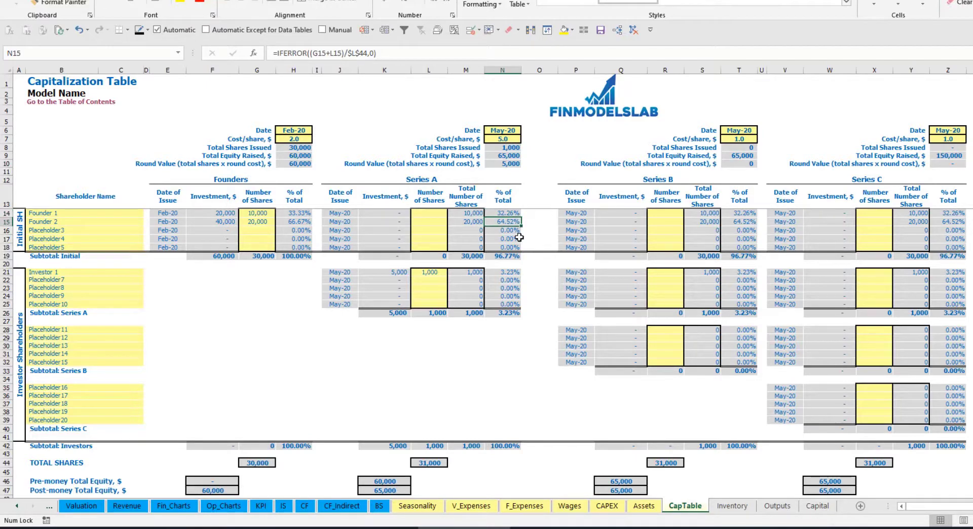
Step: Review the Series B and Series C shareholder name cells and the Series A share entry cells
{"action": "left_click", "coordinate": [97, 338]}
{"action": "left_click", "coordinate": [87, 388]}
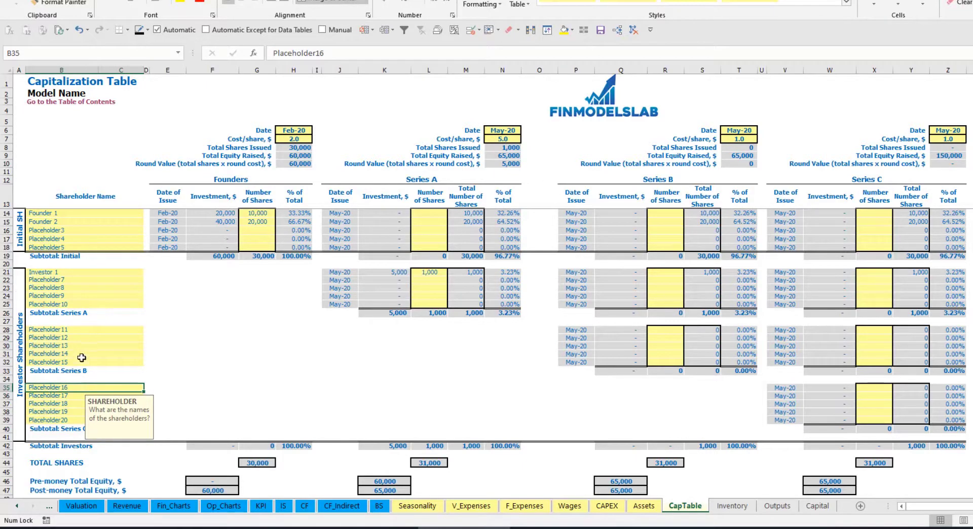
{"action": "left_click", "coordinate": [433, 274]}
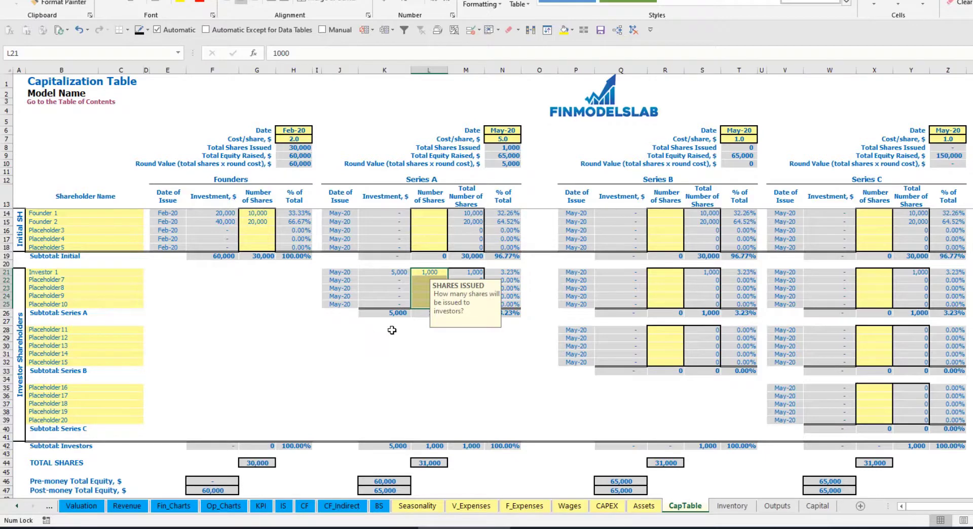
{"action": "left_click", "coordinate": [442, 347]}
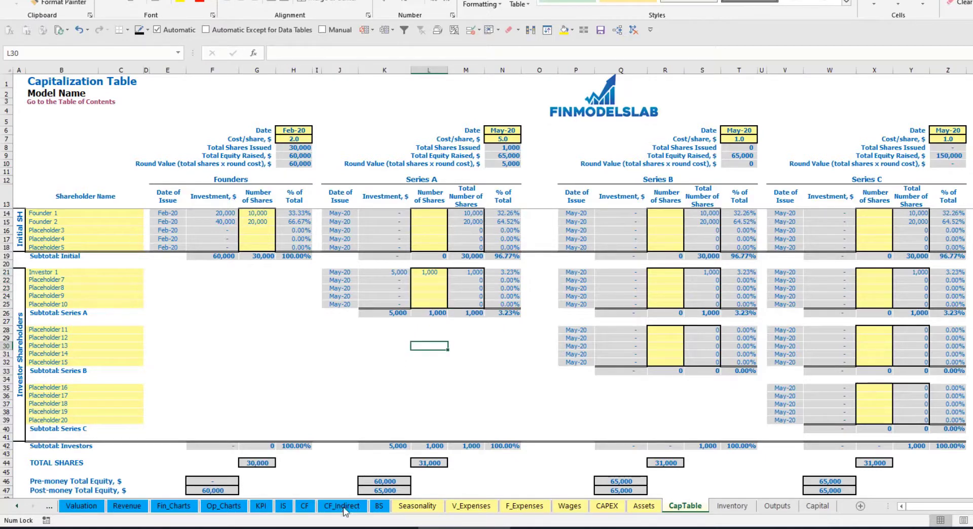
Step: Review Ordinary Equity Raisings for Feb-20 and May-20 on the CF sheet and the Ordinary Equity row on the BS sheet
{"action": "left_click", "coordinate": [304, 506]}
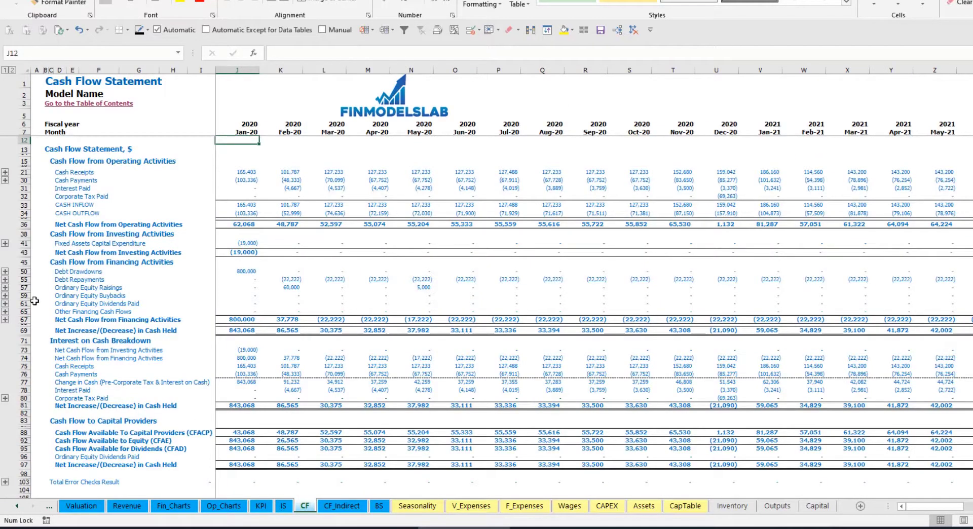
{"action": "left_click", "coordinate": [22, 287]}
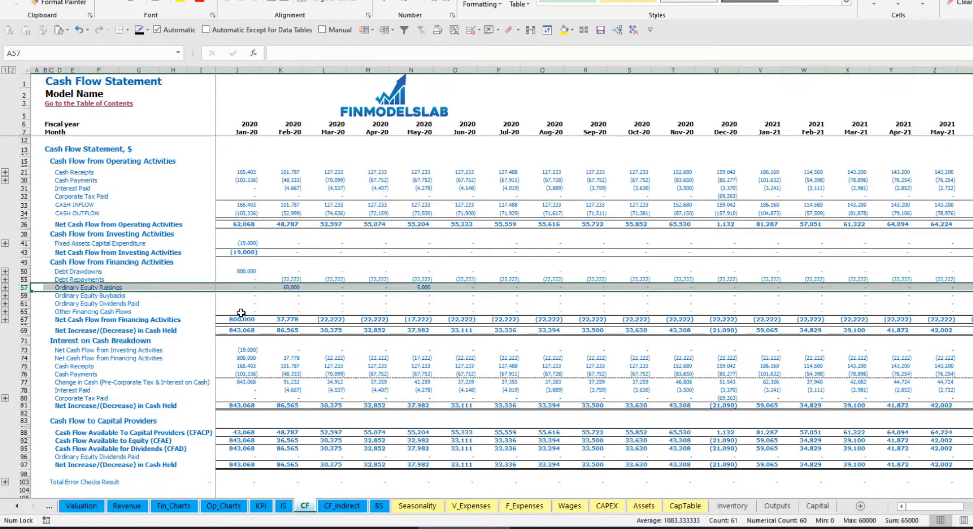
{"action": "left_click", "coordinate": [296, 291]}
{"action": "left_click", "coordinate": [422, 288]}
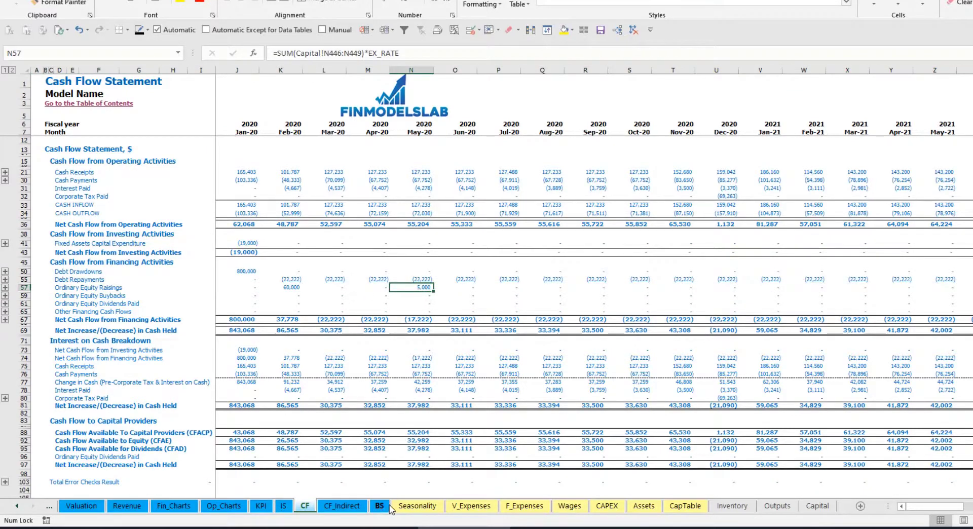
{"action": "left_click", "coordinate": [389, 507]}
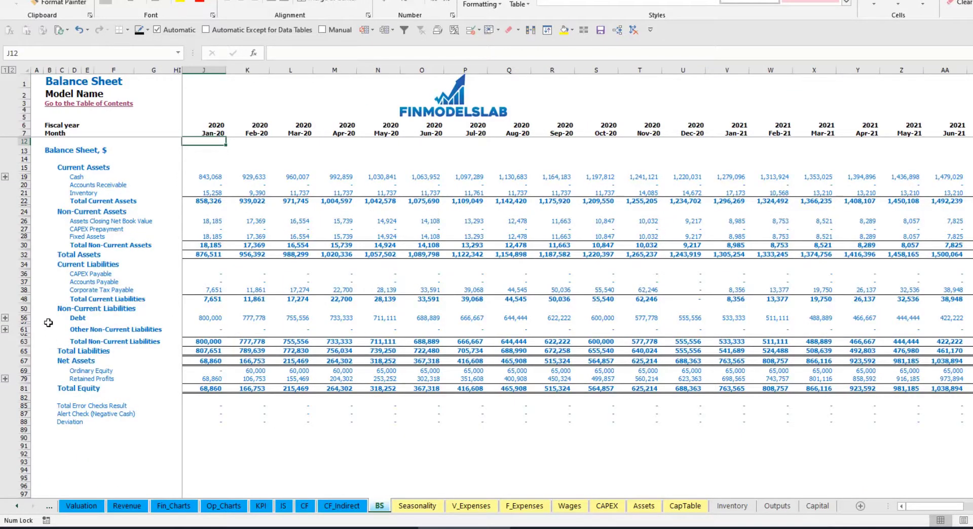
{"action": "left_click", "coordinate": [25, 372]}
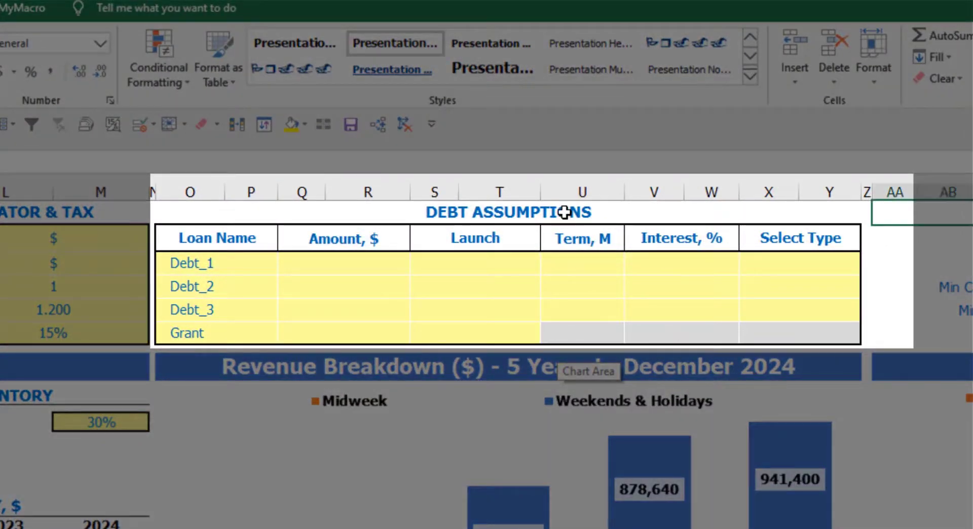
Step: Try the Annuity repayment type for Debt_1 in the debt assumptions and settle on Usual
{"action": "left_click", "coordinate": [564, 212]}
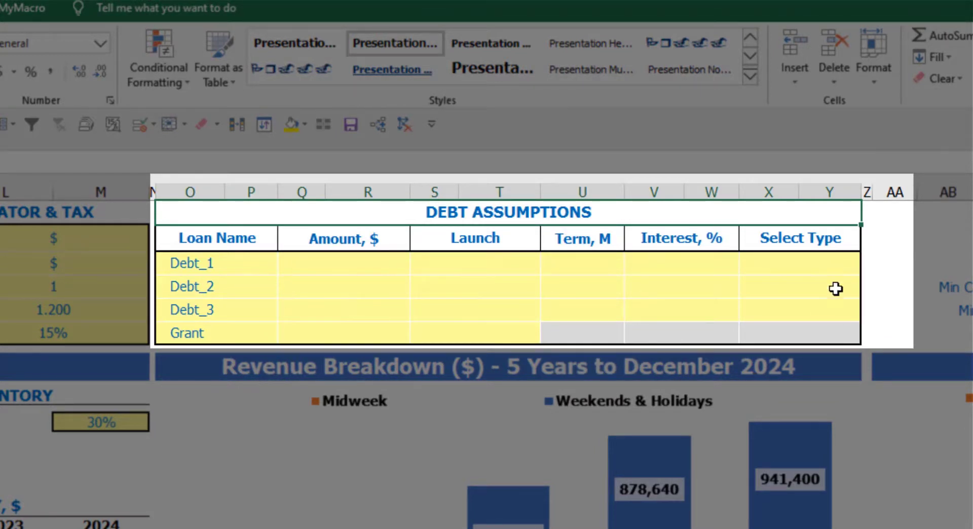
{"action": "left_click", "coordinate": [854, 257]}
{"action": "left_click", "coordinate": [869, 266]}
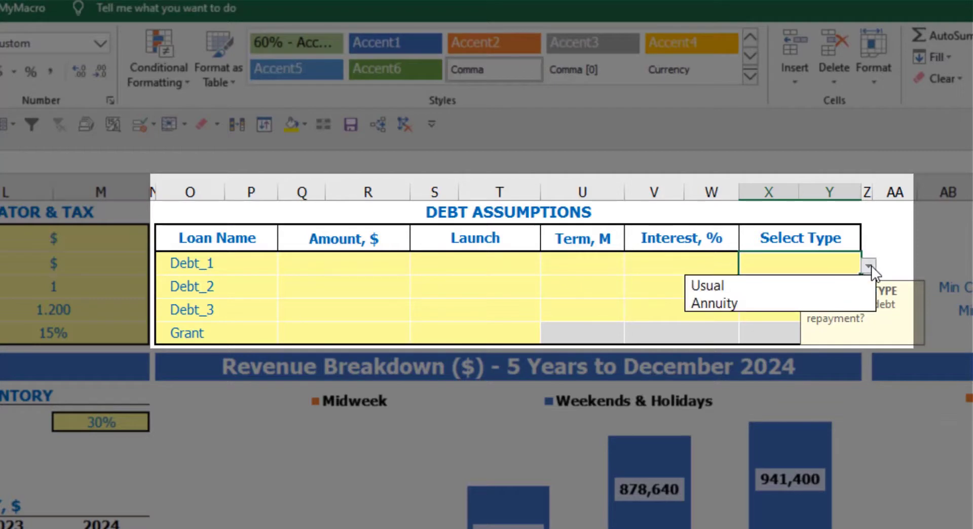
{"action": "left_click", "coordinate": [845, 300]}
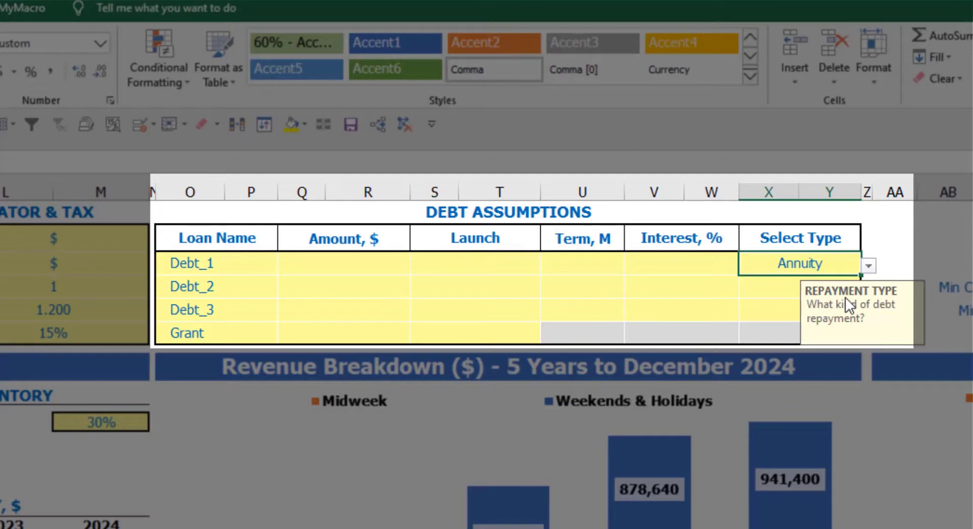
{"action": "left_click", "coordinate": [869, 265]}
{"action": "left_click", "coordinate": [836, 285]}
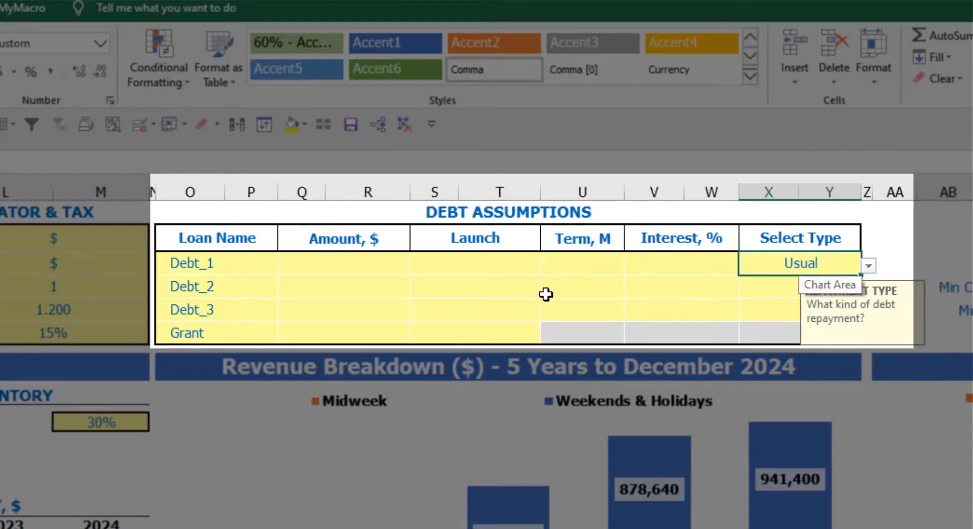
Step: Set Debt_1's loan amount to 1,000,000 and its launch month to Feb-20
{"action": "left_click", "coordinate": [384, 264]}
{"action": "type", "text": "1,00"}
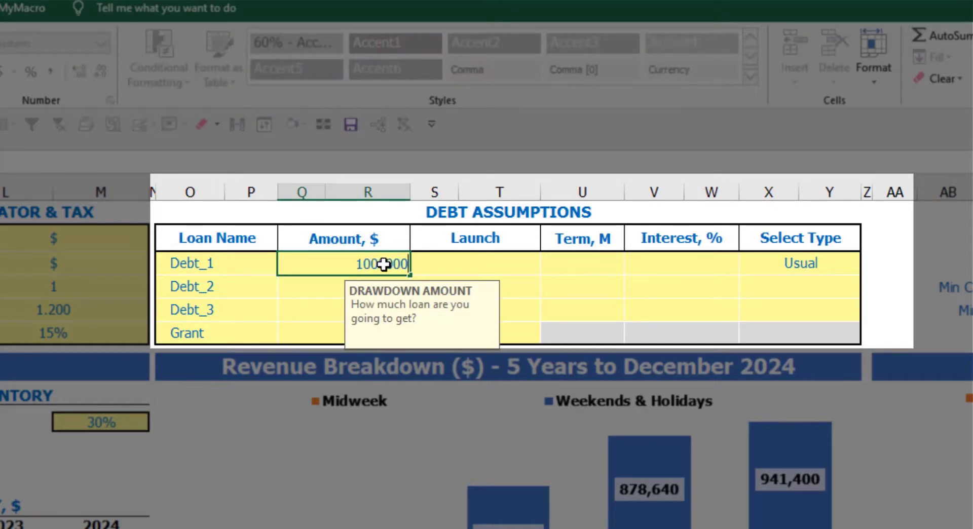
{"action": "type", "text": "0,000"}
{"action": "key", "text": "Return"}
{"action": "left_click", "coordinate": [528, 262]}
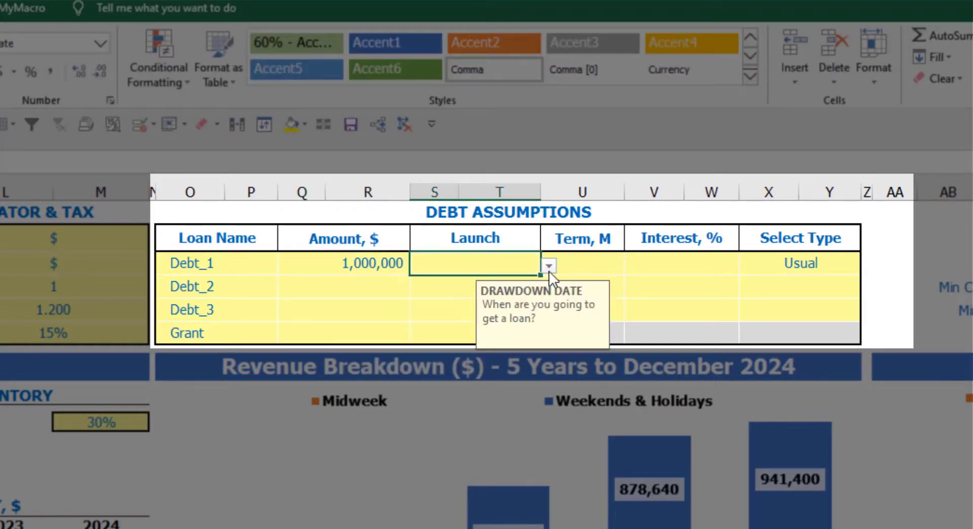
{"action": "left_click", "coordinate": [549, 268]}
{"action": "left_click", "coordinate": [509, 303]}
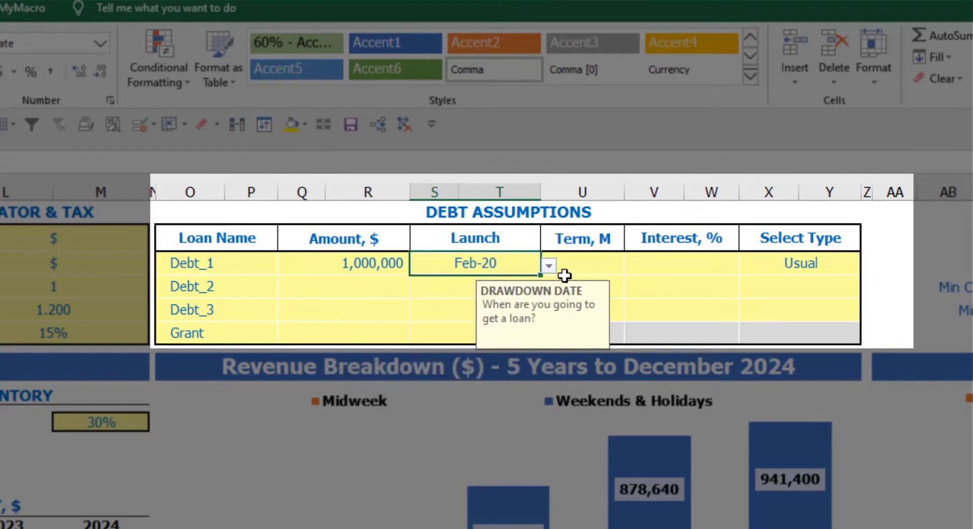
Step: Set Debt_1's repayment term to 60 months and its annual interest rate to 5%
{"action": "left_click", "coordinate": [584, 256]}
{"action": "type", "text": "60"}
{"action": "key", "text": "Return"}
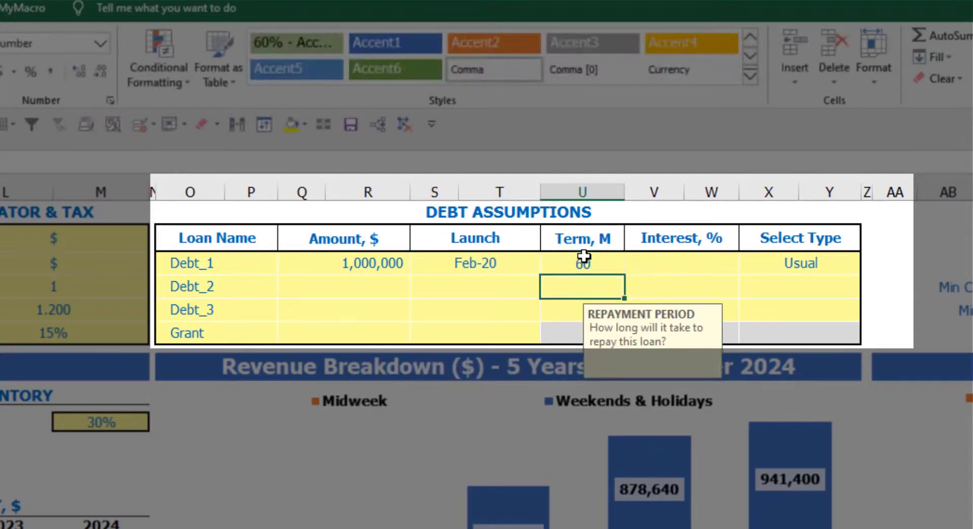
{"action": "left_click", "coordinate": [641, 261]}
{"action": "type", "text": "5"}
{"action": "key", "text": "Return"}
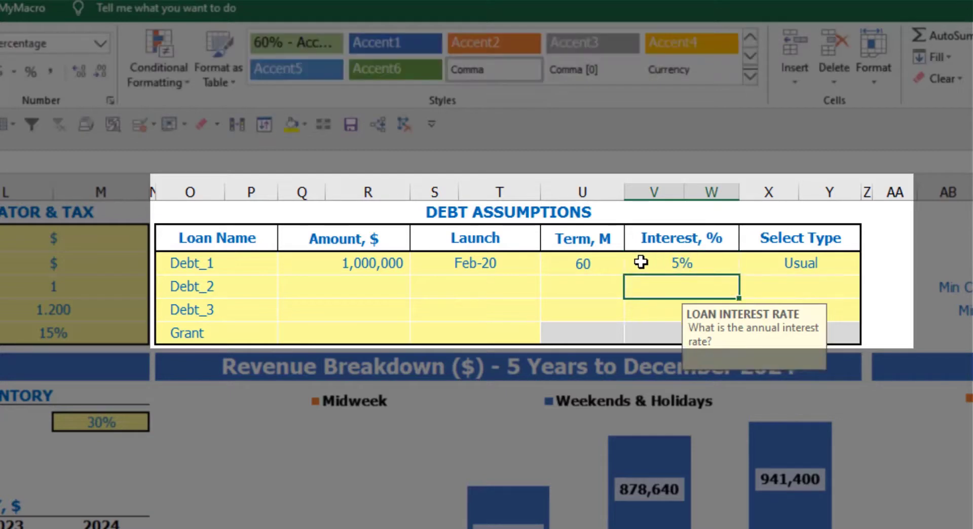
Step: Enter a Grant amount of 500,000 with a launch month of Mar-20
{"action": "left_click", "coordinate": [359, 336]}
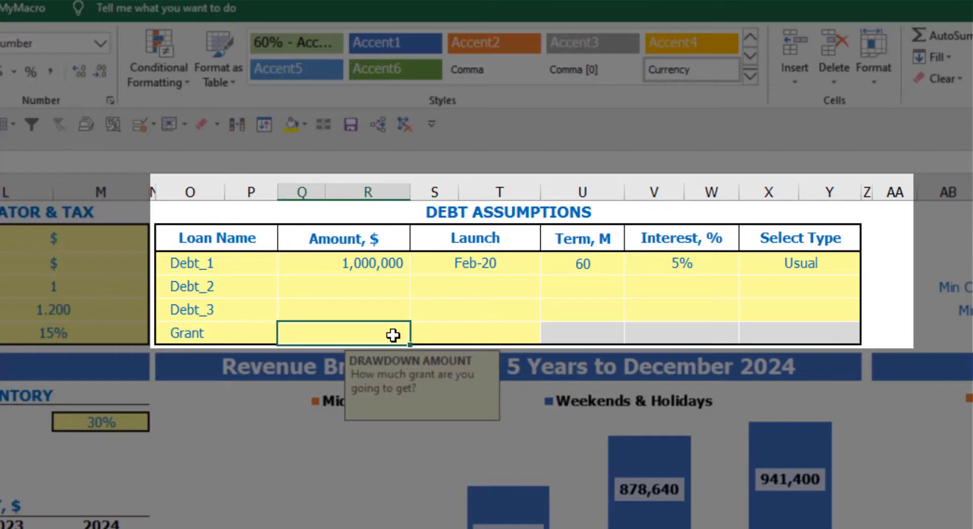
{"action": "type", "text": "500000"}
{"action": "key", "text": "Return"}
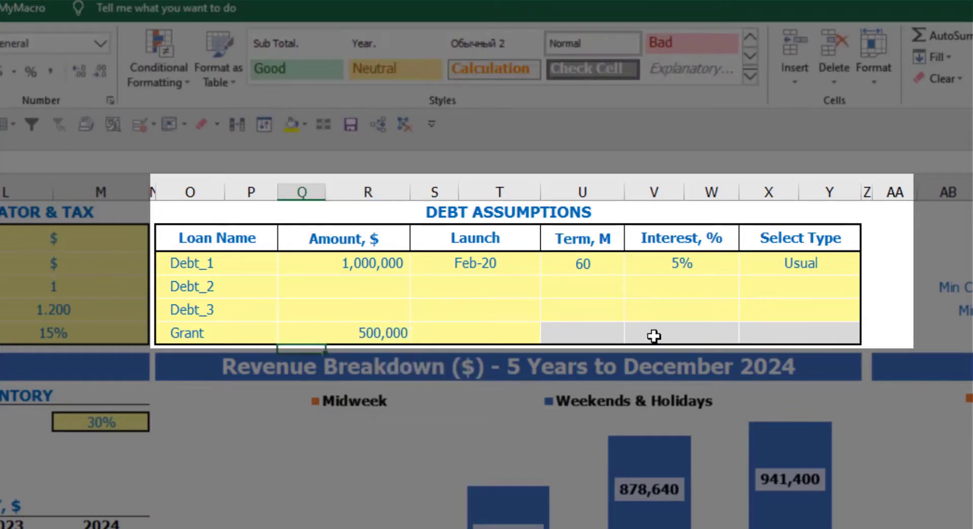
{"action": "left_click", "coordinate": [501, 336]}
{"action": "left_click", "coordinate": [549, 334]}
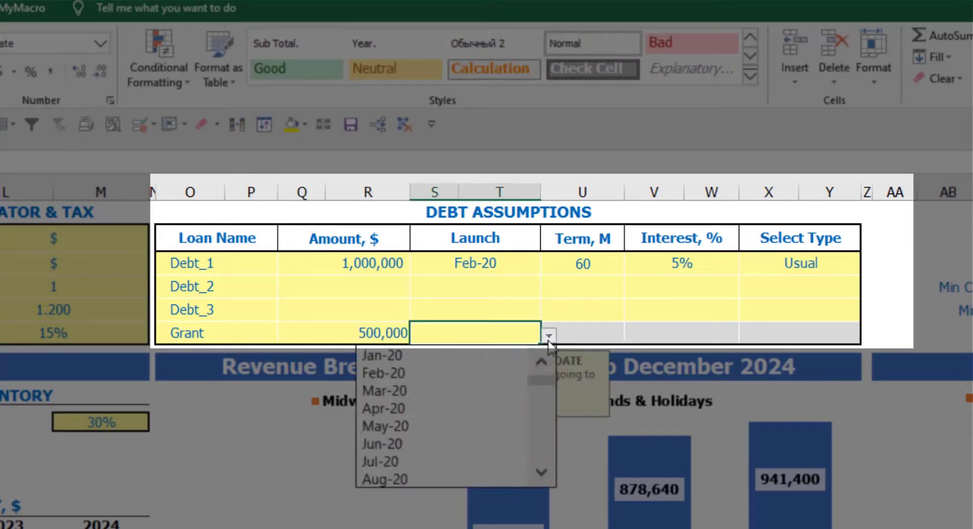
{"action": "left_click", "coordinate": [488, 395]}
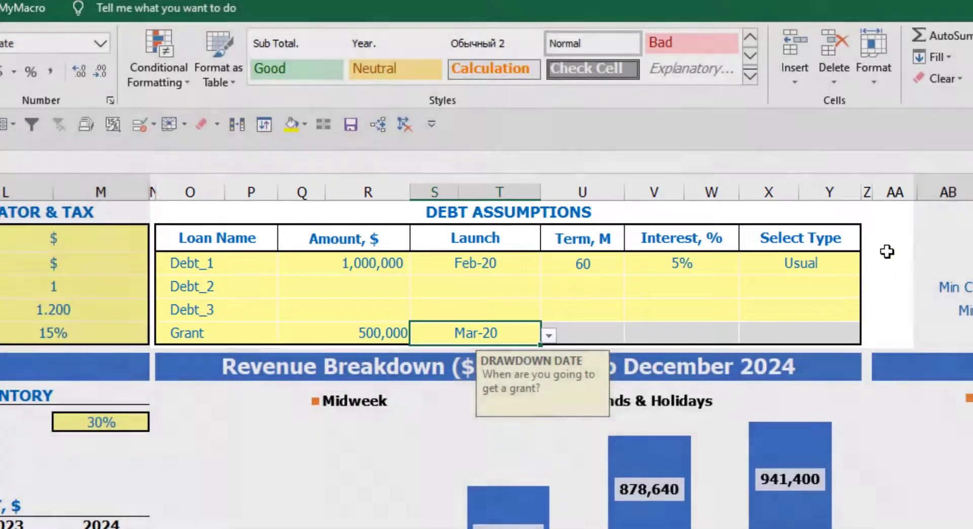
{"action": "left_click", "coordinate": [887, 250]}
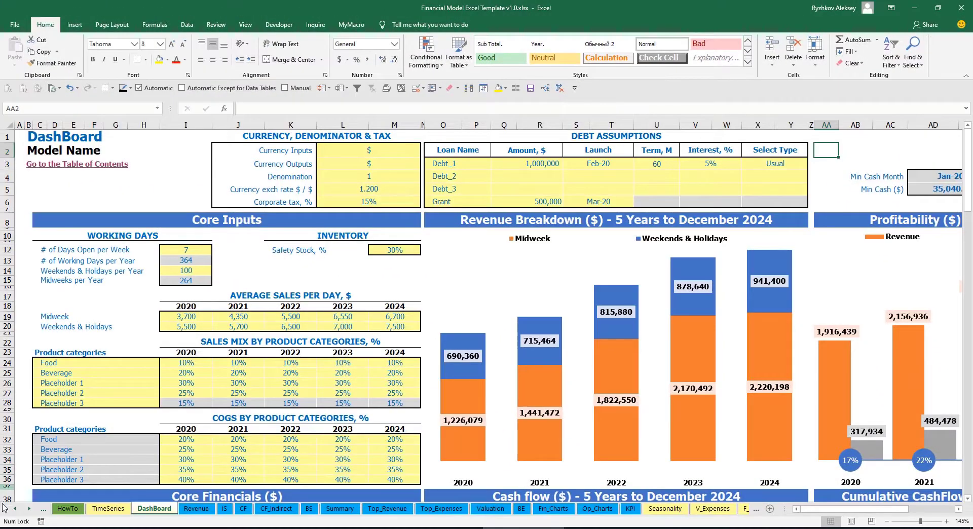
Step: Review the monthly balances, repayments and interest for Debt_1, Debt_2, Debt_3 and Total Debts in the capital calculations
{"action": "left_click", "coordinate": [29, 509]}
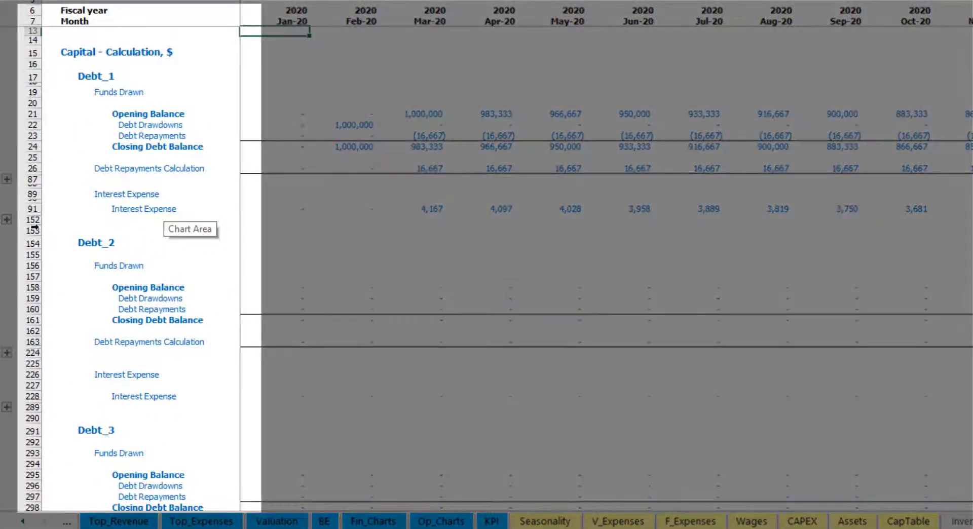
{"action": "scroll", "coordinate": [36, 238], "scroll_direction": "down", "scroll_amount": 4}
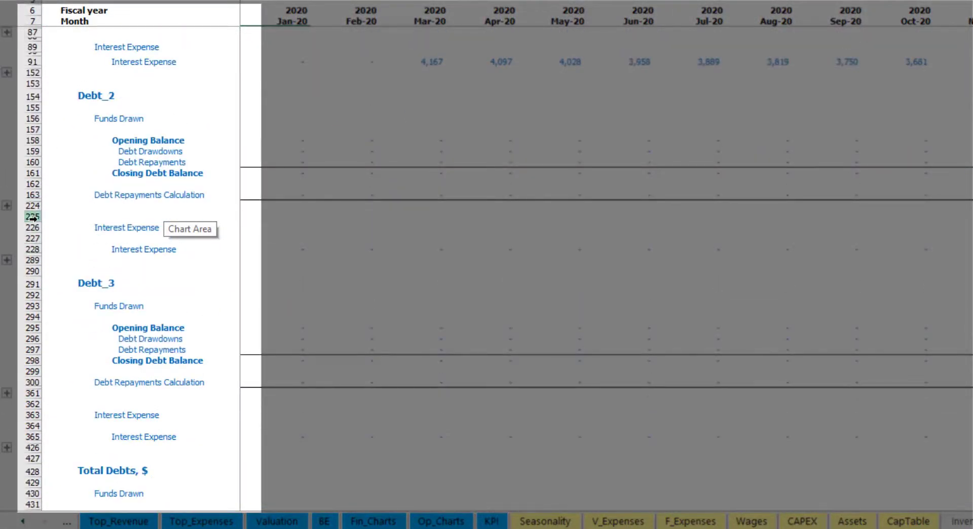
{"action": "scroll", "coordinate": [32, 236], "scroll_direction": "down", "scroll_amount": 5}
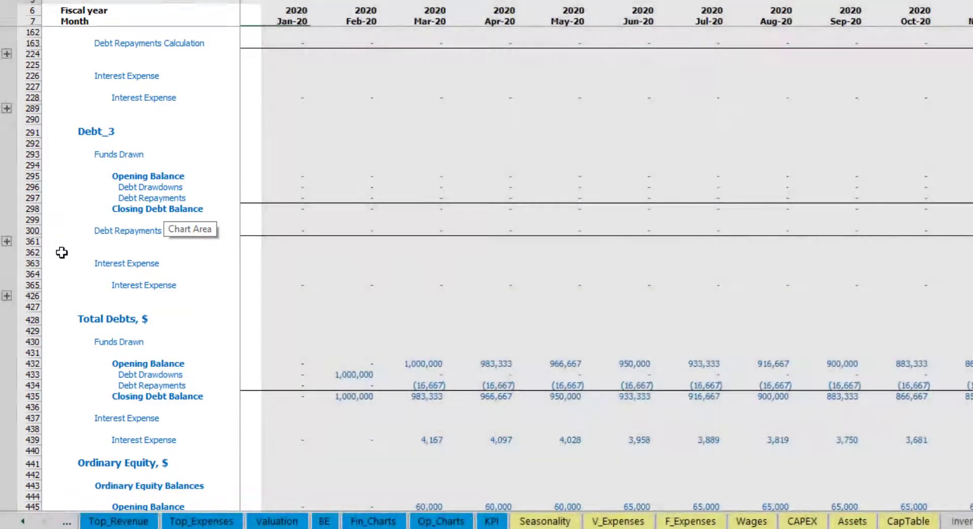
{"action": "scroll", "coordinate": [54, 235], "scroll_direction": "up", "scroll_amount": 5}
{"action": "scroll", "coordinate": [99, 243], "scroll_direction": "up", "scroll_amount": 4}
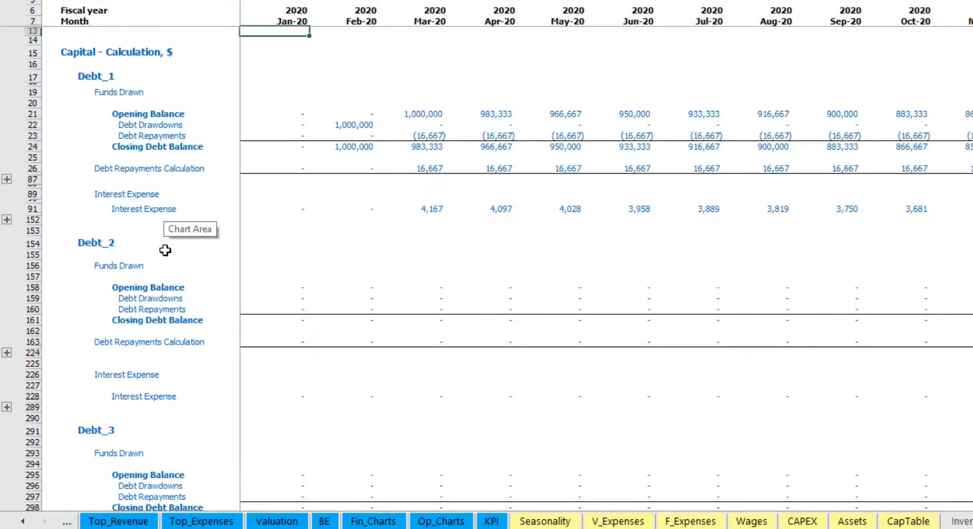
Step: Examine the Interest Expense row on the IS sheet
{"action": "left_click", "coordinate": [23, 521]}
{"action": "left_click", "coordinate": [23, 521]}
{"action": "left_click", "coordinate": [23, 521]}
{"action": "left_click", "coordinate": [23, 521]}
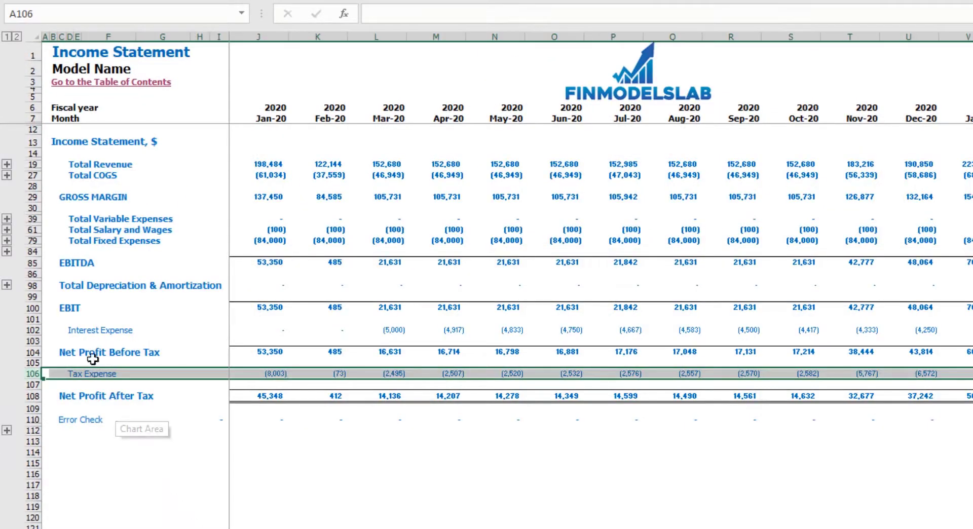
{"action": "left_click", "coordinate": [54, 333]}
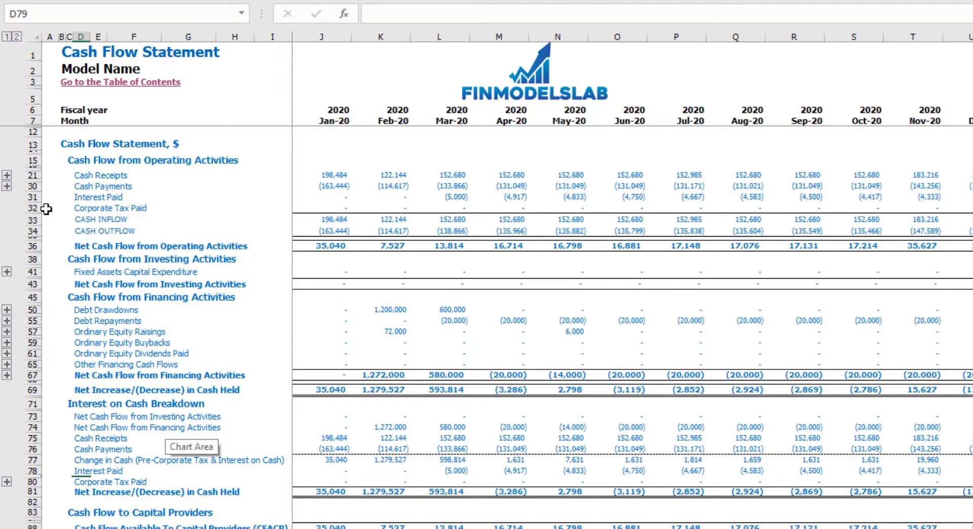
Step: Check Interest Paid, Debt Drawdowns and Debt Repayments on the CF sheet and the Debt row on the BS sheet
{"action": "left_click", "coordinate": [34, 198]}
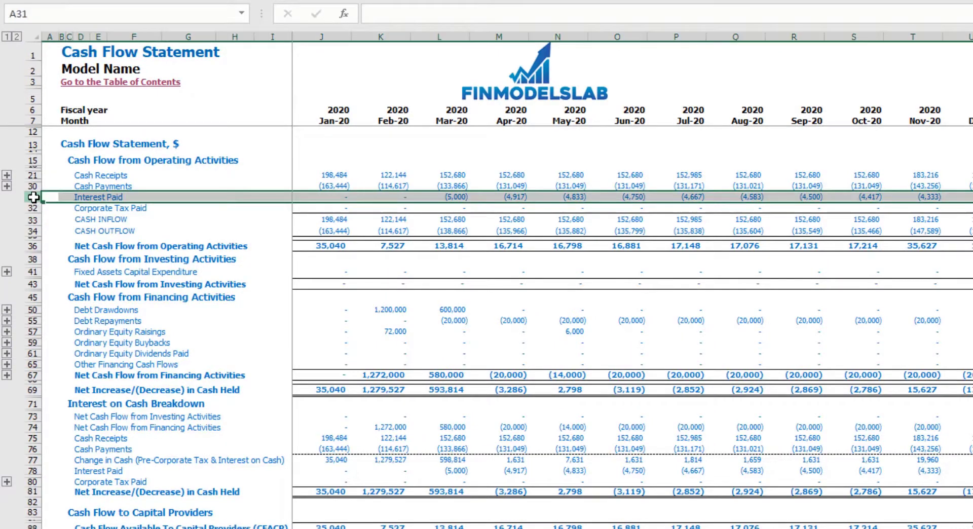
{"action": "left_click", "coordinate": [33, 310]}
{"action": "left_click", "coordinate": [34, 321]}
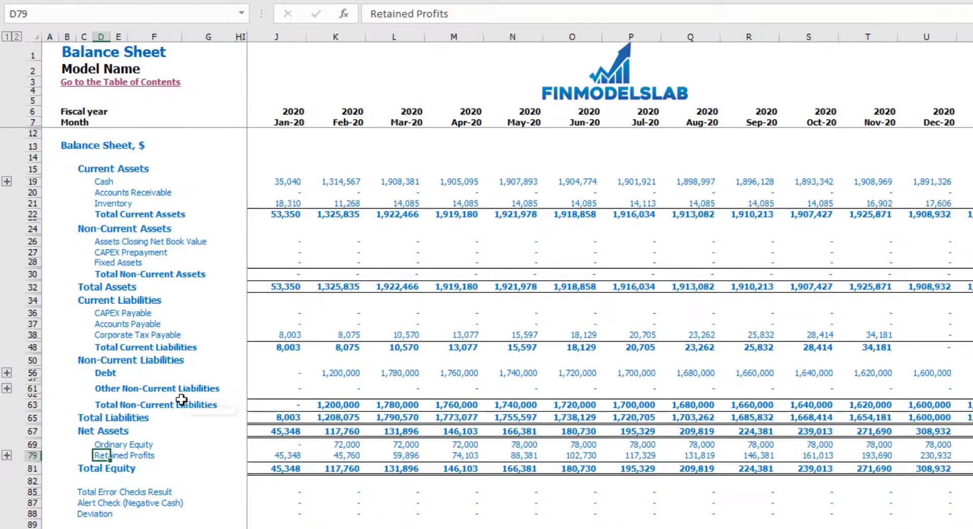
{"action": "left_click", "coordinate": [31, 373]}
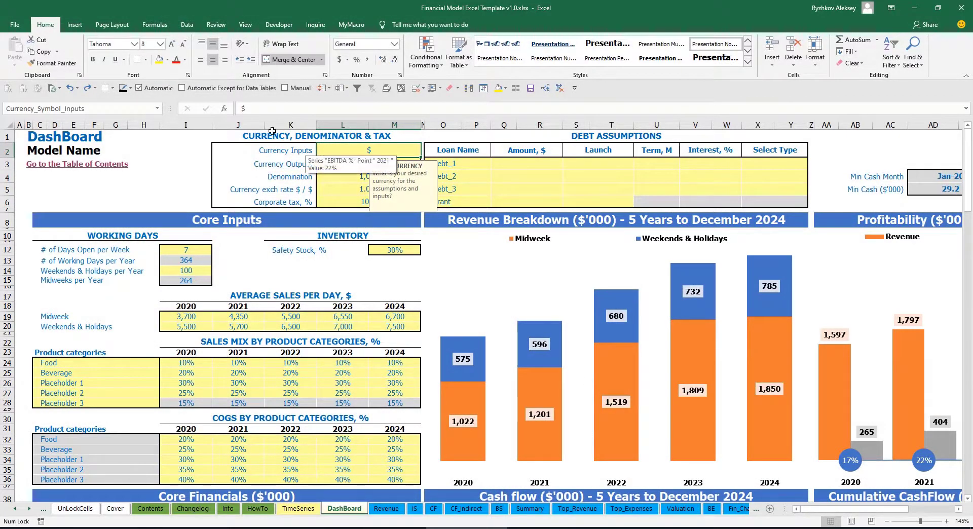
Step: Review the Currency Inputs and Currency Outputs cells on the DashBoard sheet
{"action": "left_click", "coordinate": [174, 155]}
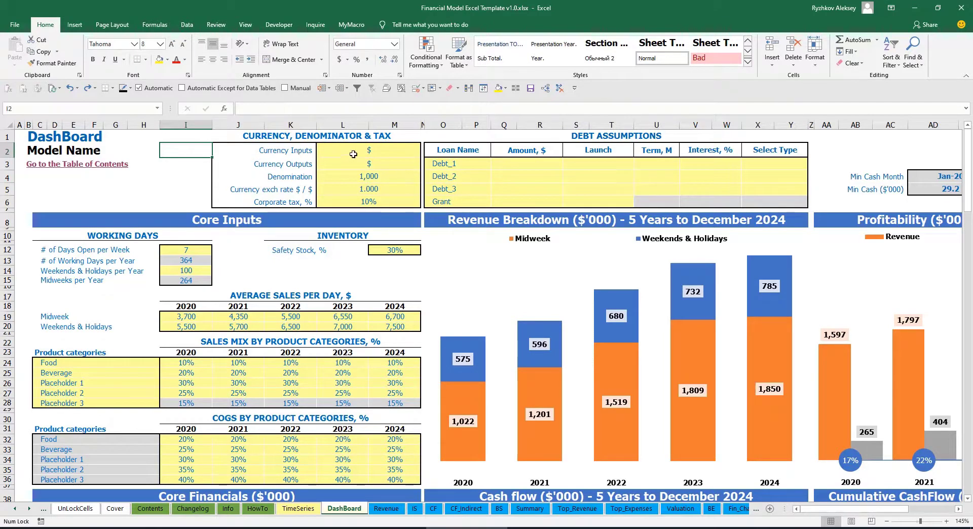
{"action": "left_click", "coordinate": [417, 150]}
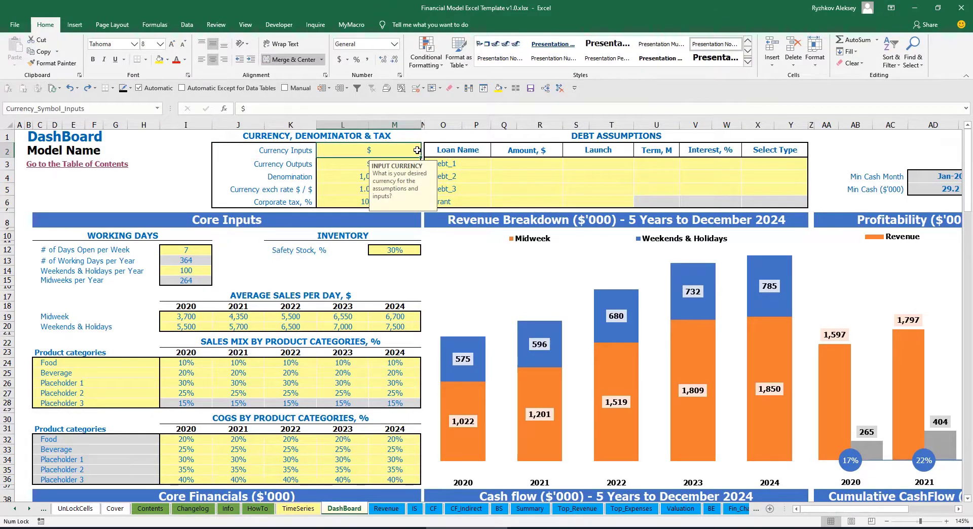
{"action": "left_click", "coordinate": [336, 165]}
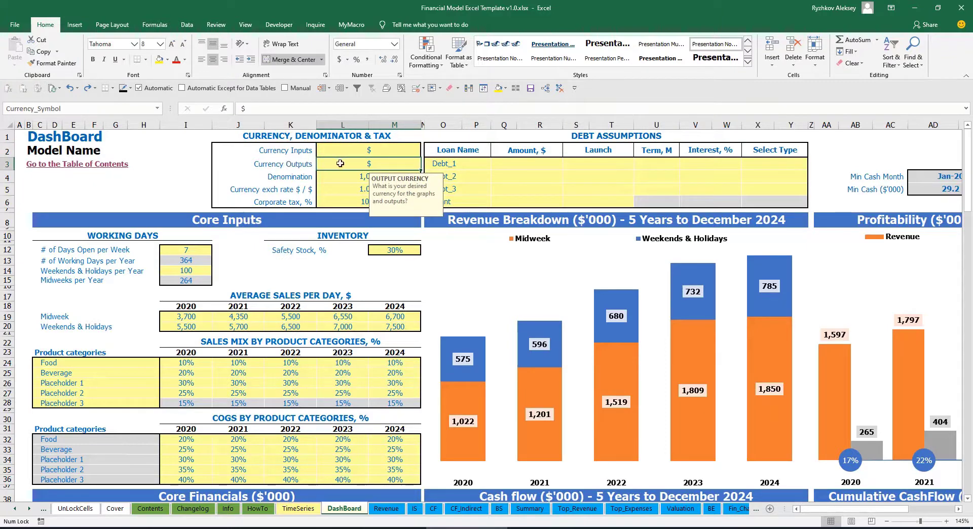
{"action": "left_click", "coordinate": [346, 152]}
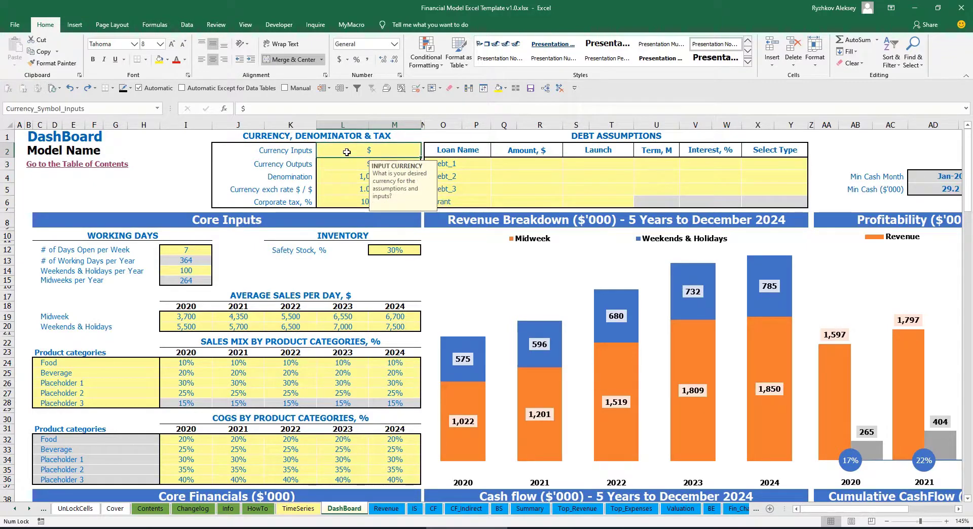
{"action": "left_click", "coordinate": [345, 164]}
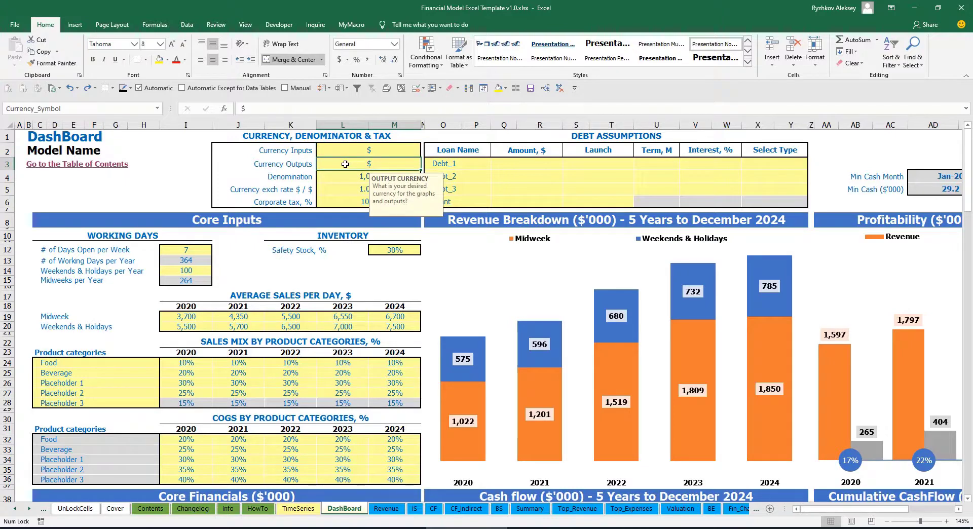
Step: Set the input currency to USD and the output currency to EUR
{"action": "left_click", "coordinate": [358, 151]}
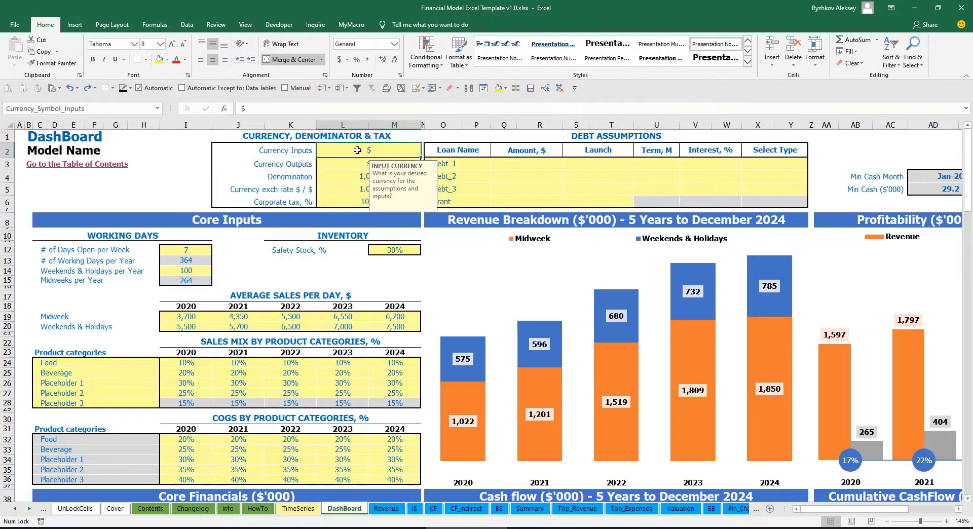
{"action": "type", "text": "USD"}
{"action": "key", "text": "Return"}
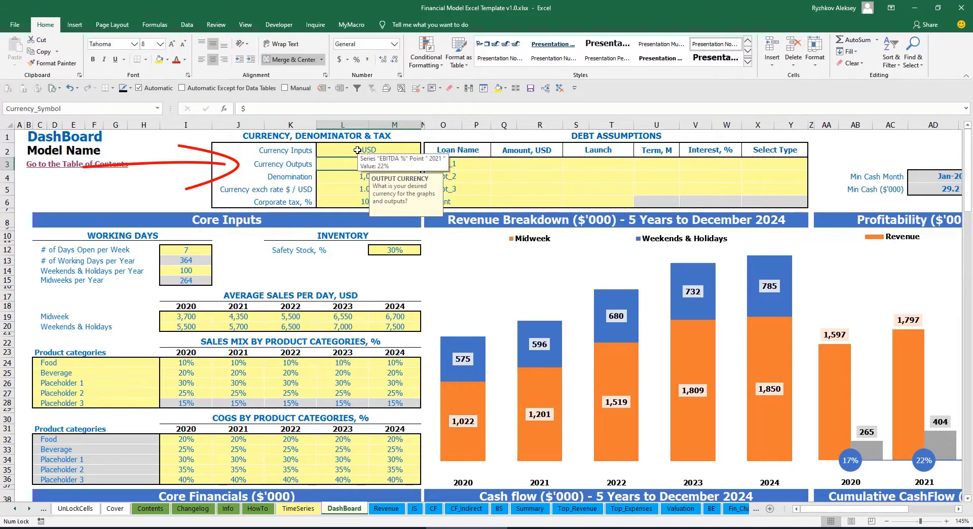
{"action": "type", "text": "EUR"}
{"action": "key", "text": "Return"}
{"action": "key", "text": "Return"}
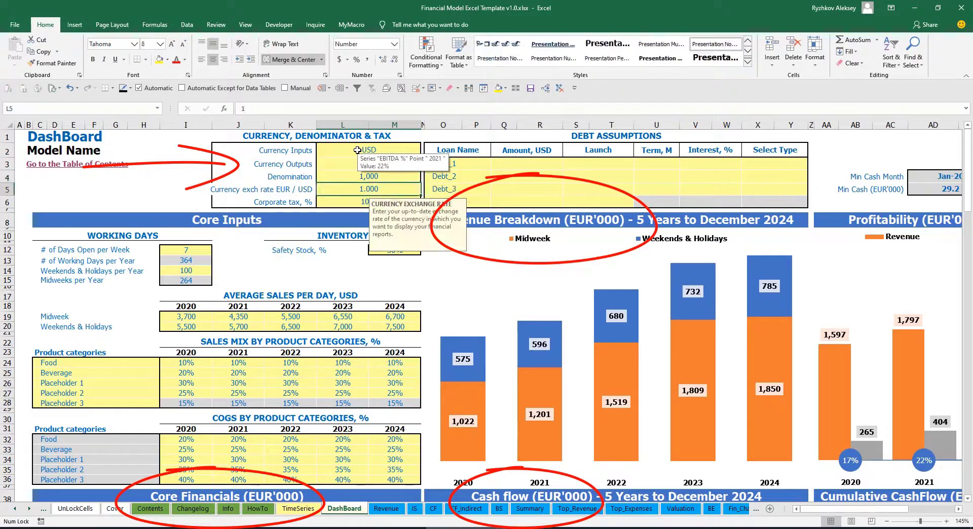
{"action": "left_click", "coordinate": [193, 169]}
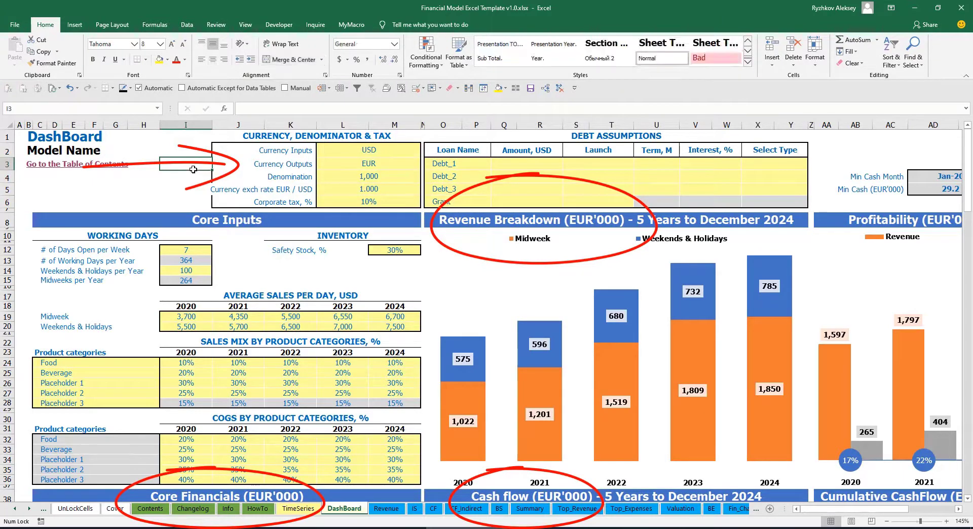
Step: Set the EUR / USD currency exchange rate to 1.2
{"action": "left_click", "coordinate": [356, 188]}
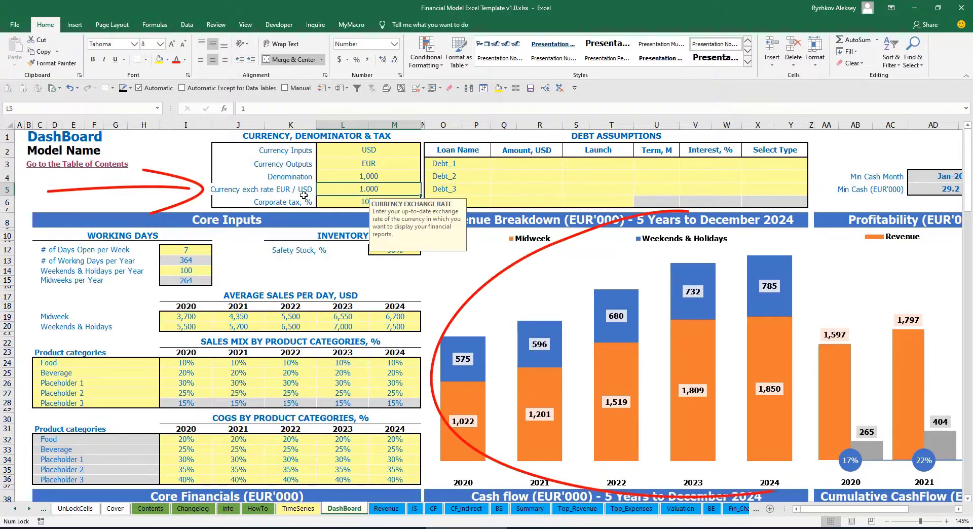
{"action": "type", "text": "1.2"}
{"action": "key", "text": "Return"}
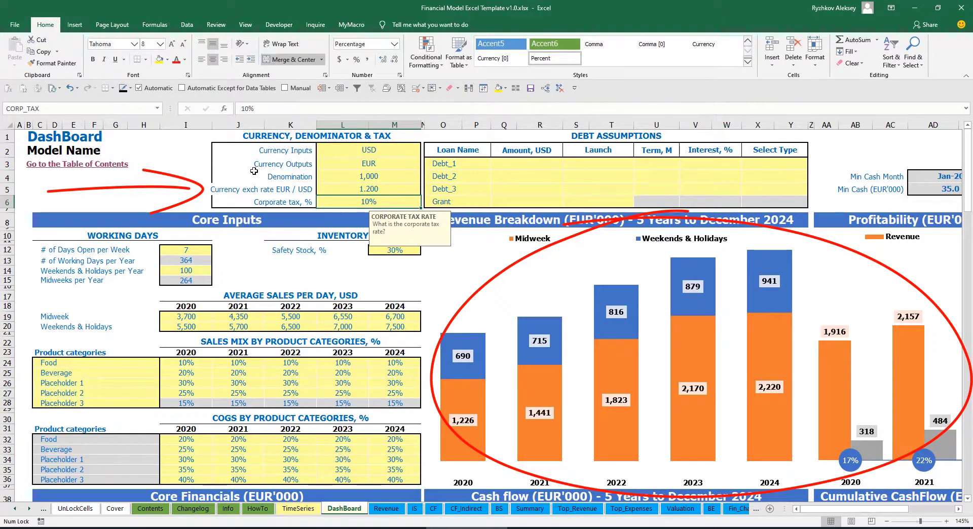
Step: Review the Currency Inputs, Currency Outputs and EUR / USD exchange rate cells on the DashBoard sheet
{"action": "key", "text": "Up"}
{"action": "key", "text": "Up"}
{"action": "key", "text": "Up"}
{"action": "key", "text": "Up"}
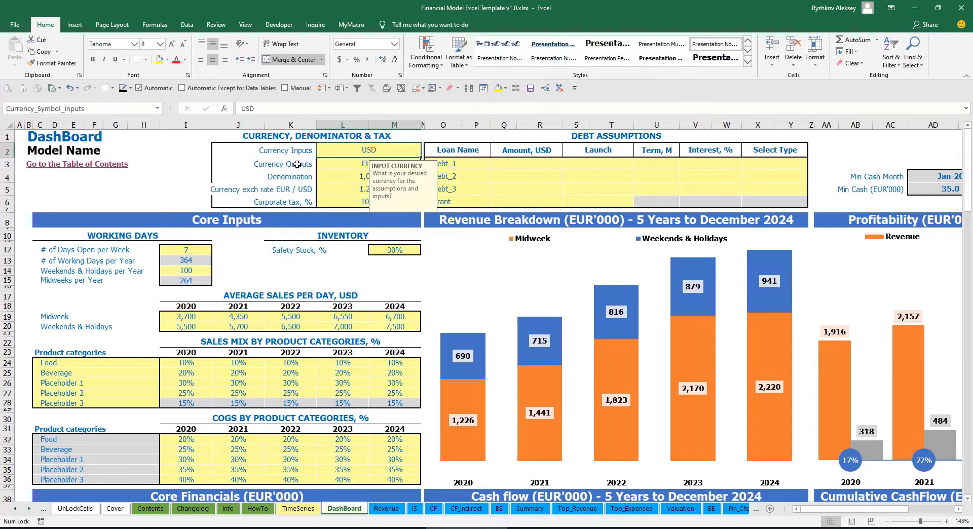
{"action": "left_click", "coordinate": [341, 164]}
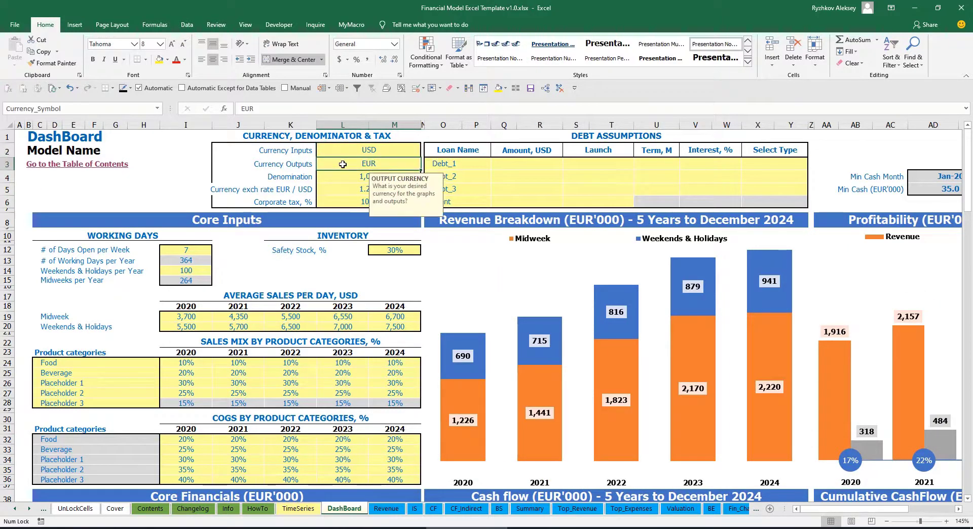
{"action": "left_click", "coordinate": [332, 189]}
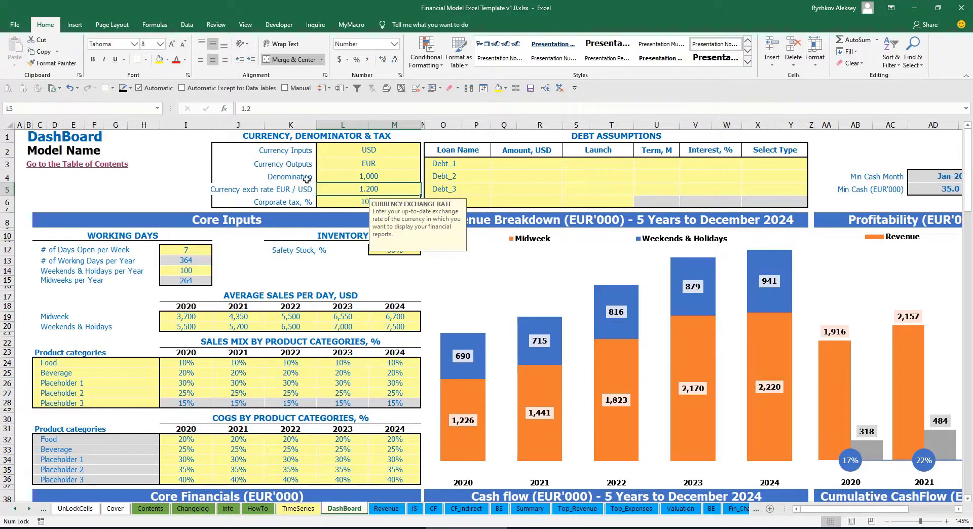
Step: Check the Denomination cell on the DashBoard sheet and the annual and monthly Income Statement headings on the Summary sheet
{"action": "left_click", "coordinate": [348, 175]}
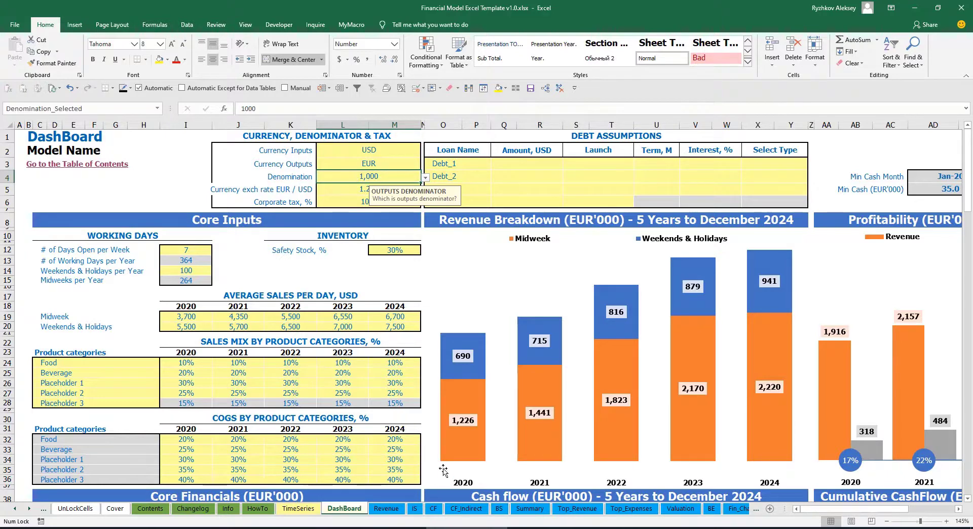
{"action": "left_click", "coordinate": [530, 508]}
{"action": "left_click", "coordinate": [159, 175]}
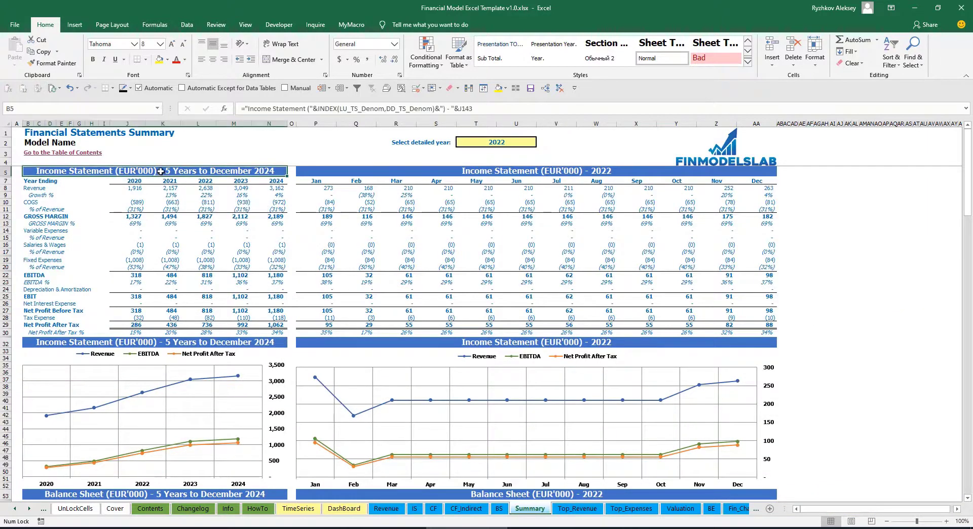
{"action": "left_click", "coordinate": [539, 170]}
{"action": "left_click", "coordinate": [197, 172]}
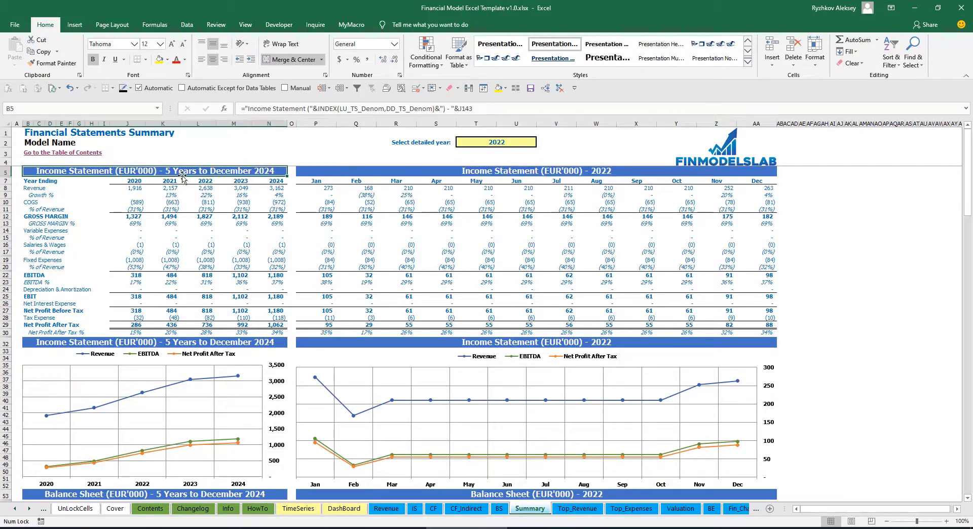
Step: Set the DashBoard denomination to 1,000,000 and check the Income Statement headings on the Summary sheet
{"action": "left_click", "coordinate": [345, 509]}
{"action": "left_click", "coordinate": [369, 177]}
{"action": "left_click", "coordinate": [425, 177]}
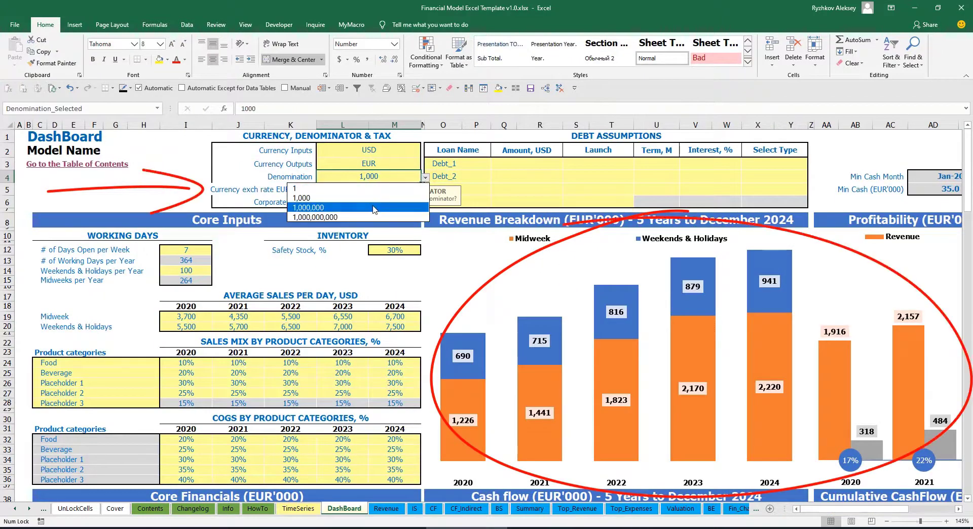
{"action": "left_click", "coordinate": [374, 208]}
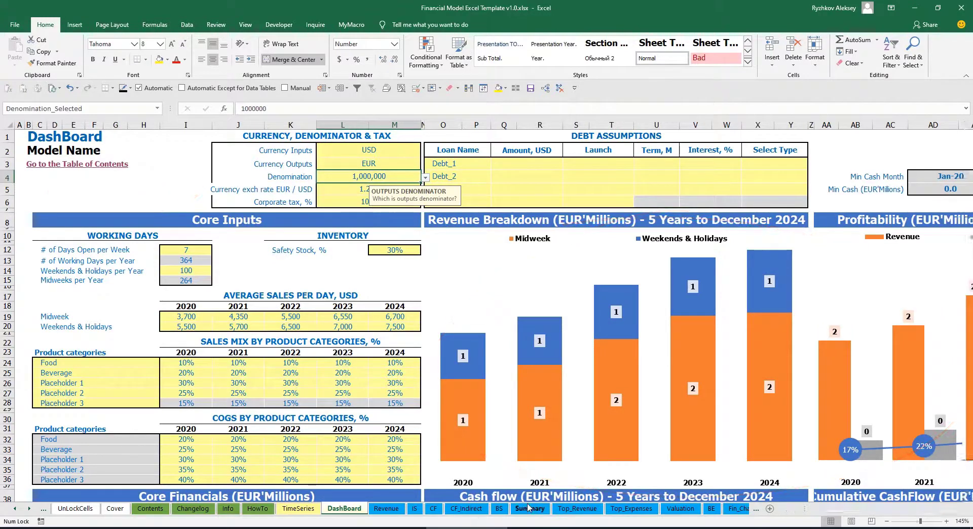
{"action": "left_click", "coordinate": [530, 509]}
{"action": "left_click", "coordinate": [406, 171]}
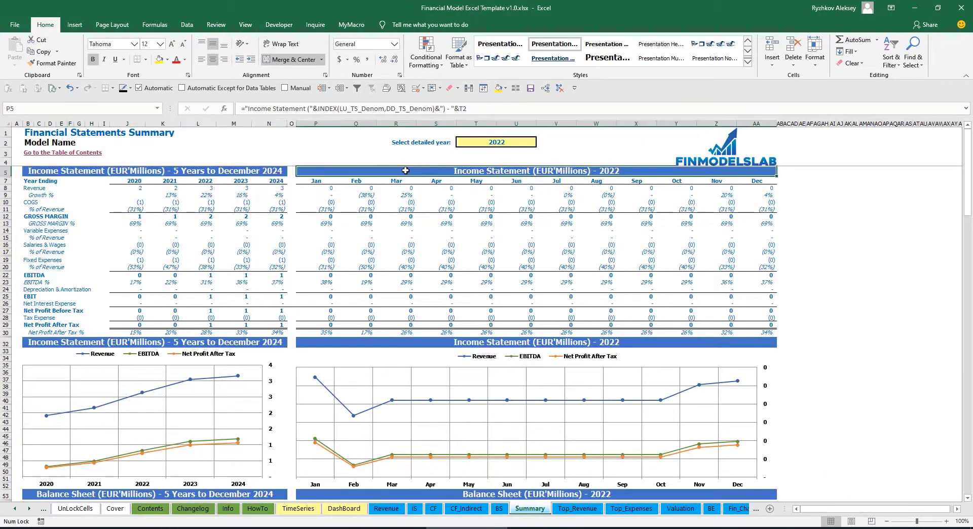
Step: Set the DashBoard denomination to 1 and check the statements on the Summary sheet
{"action": "left_click", "coordinate": [344, 508]}
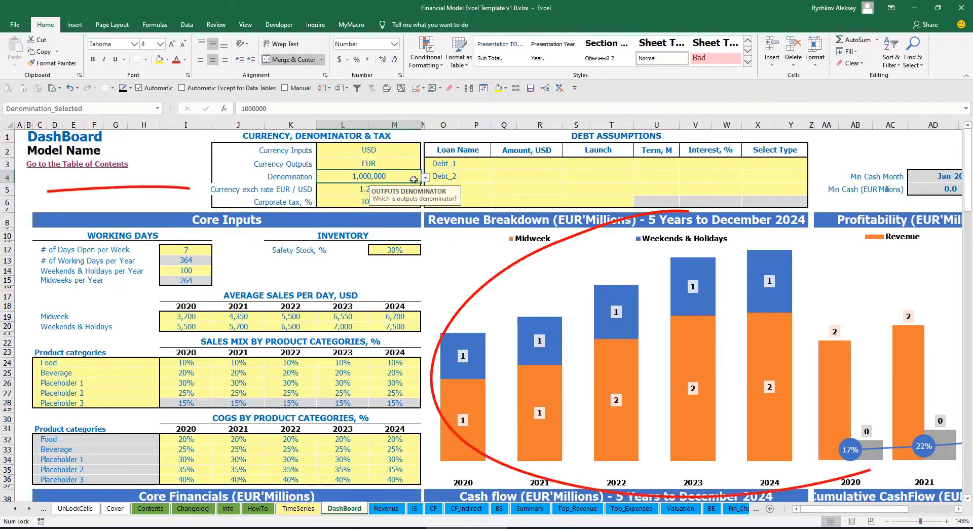
{"action": "left_click", "coordinate": [425, 177]}
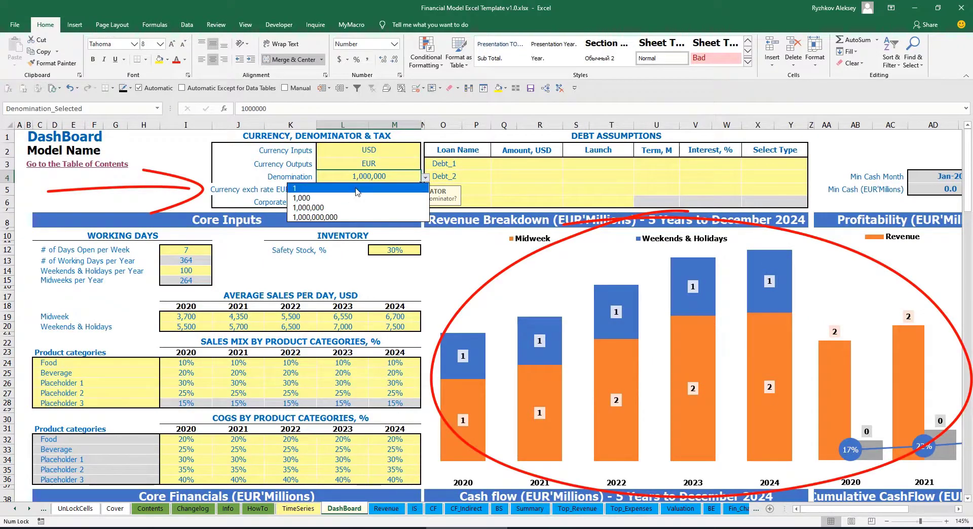
{"action": "left_click", "coordinate": [358, 189]}
{"action": "left_click", "coordinate": [529, 509]}
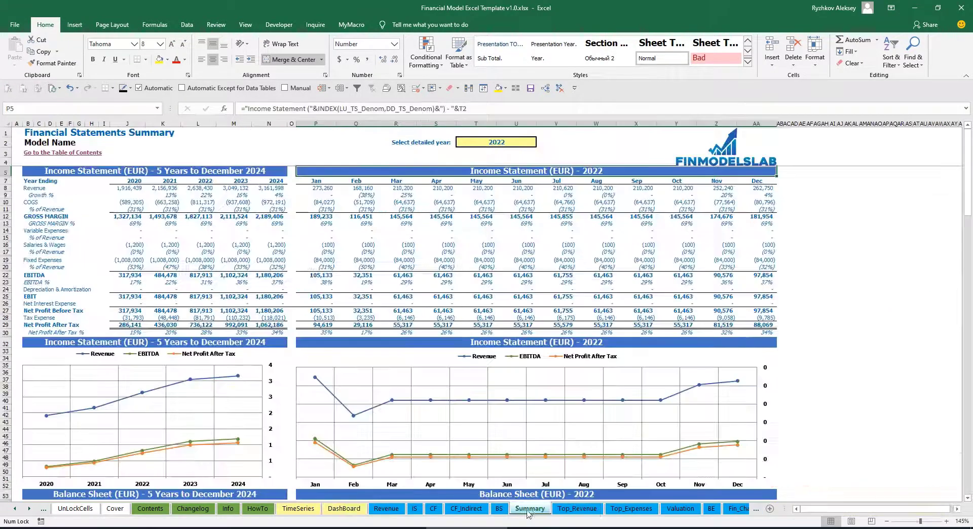
Step: Set the corporate tax on the DashBoard sheet to 15% and check the Tax Expense row on the IS sheet
{"action": "left_click", "coordinate": [344, 509]}
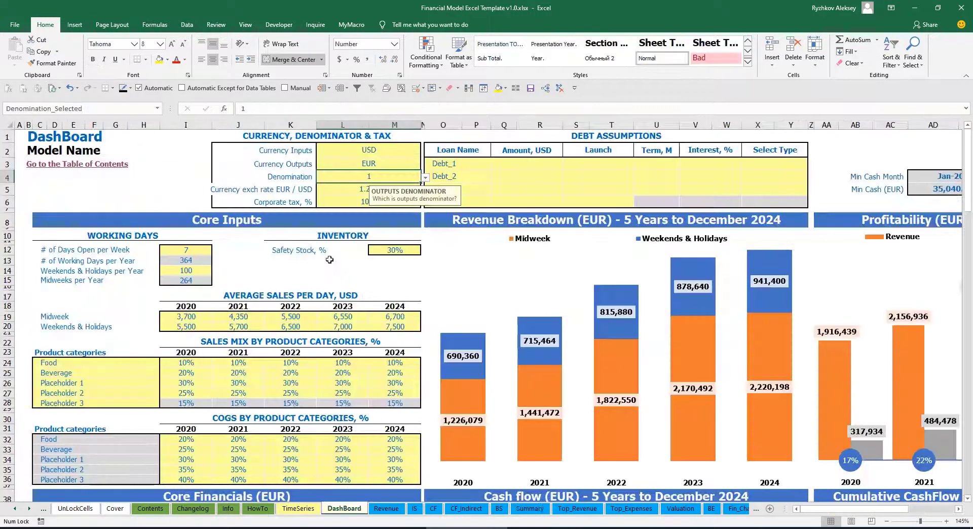
{"action": "left_click", "coordinate": [347, 197]}
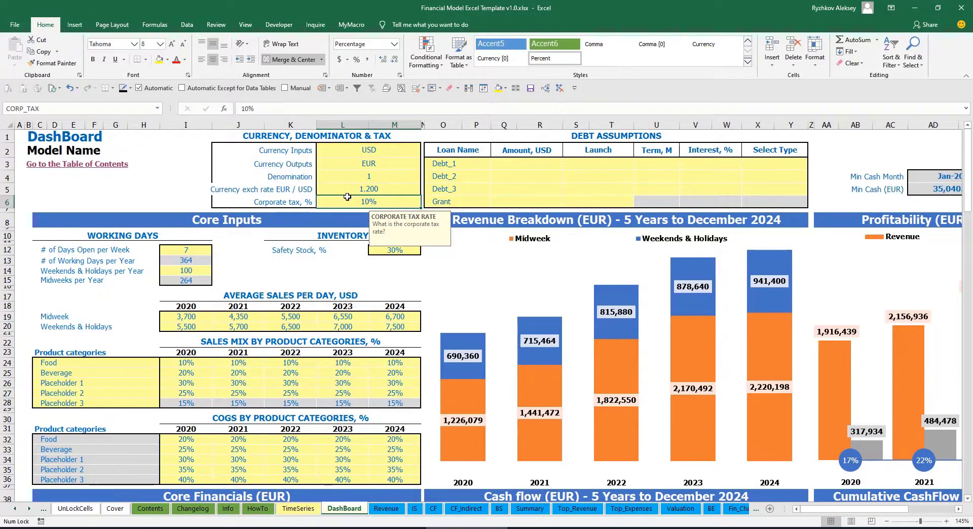
{"action": "type", "text": "15"}
{"action": "key", "text": "Return"}
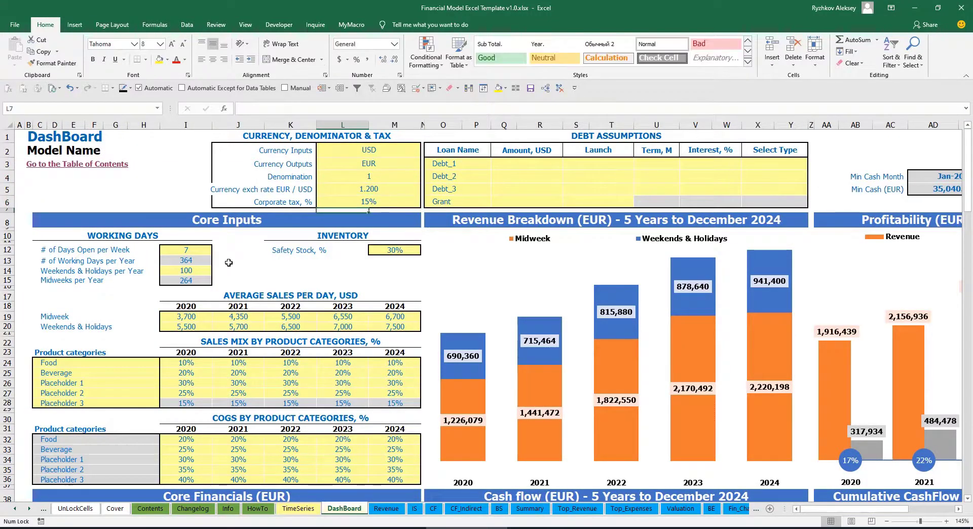
{"action": "left_click", "coordinate": [416, 509]}
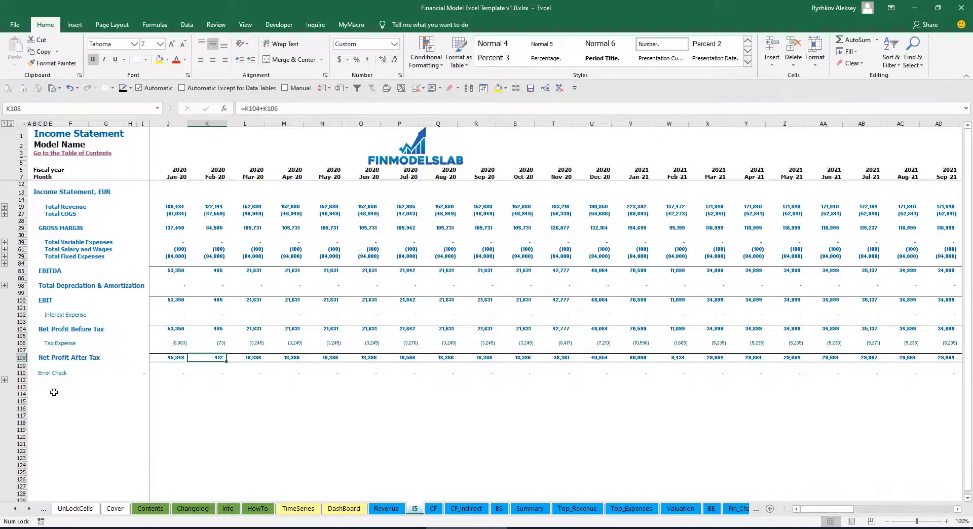
{"action": "left_click", "coordinate": [22, 343]}
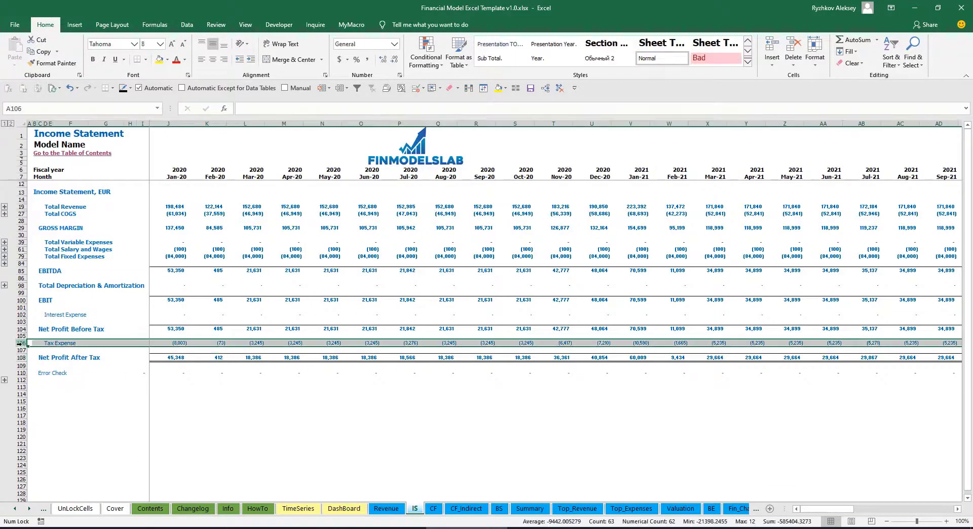